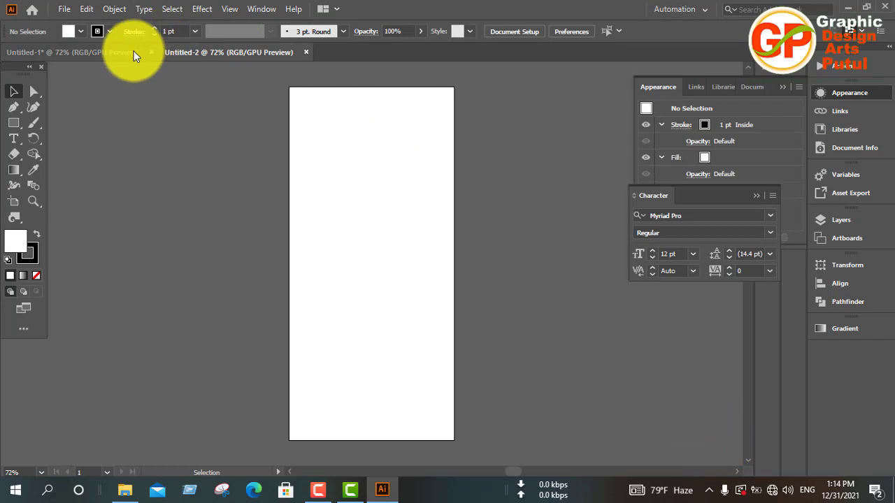
# Copy the product text block from Untitled-1 into Untitled-2 and close Untitled-1 without saving.
pyautogui.click(134, 54)
pyautogui.moveTo(529, 180); pyautogui.dragTo(563, 254)
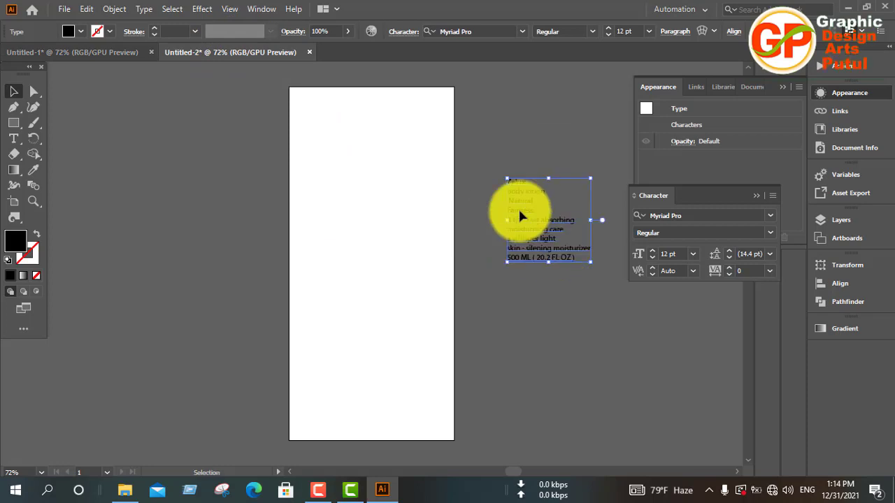
pyautogui.click(152, 53)
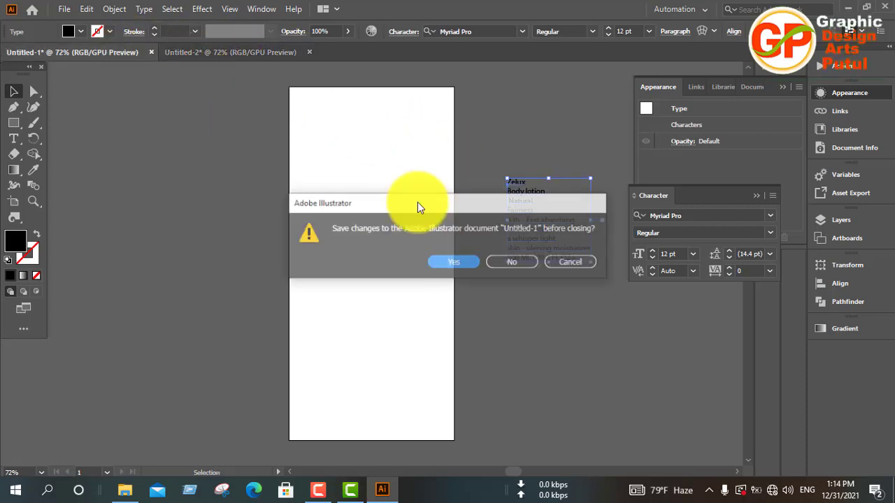
pyautogui.click(505, 264)
# Move the product text block to the left of the artboard and scale it up to about 37.6 pt.
pyautogui.moveTo(526, 237); pyautogui.dragTo(214, 198)
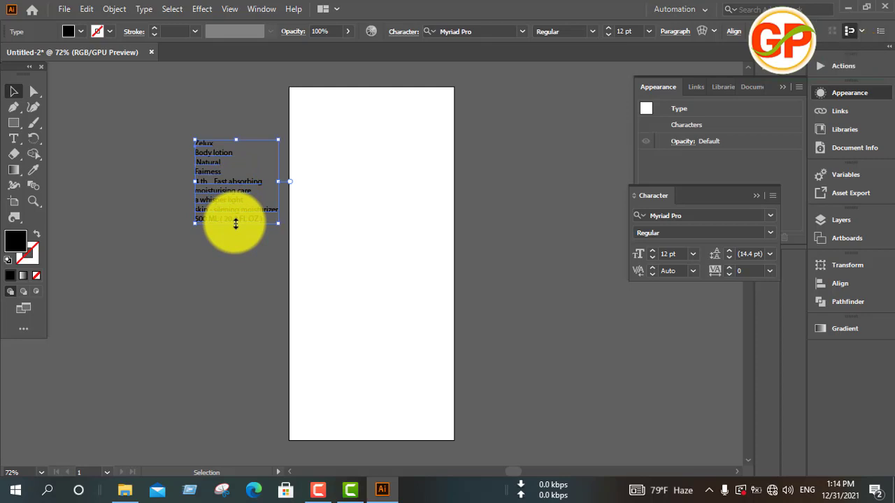
pyautogui.moveTo(236, 223); pyautogui.dragTo(259, 315)
pyautogui.moveTo(224, 217); pyautogui.dragTo(188, 378)
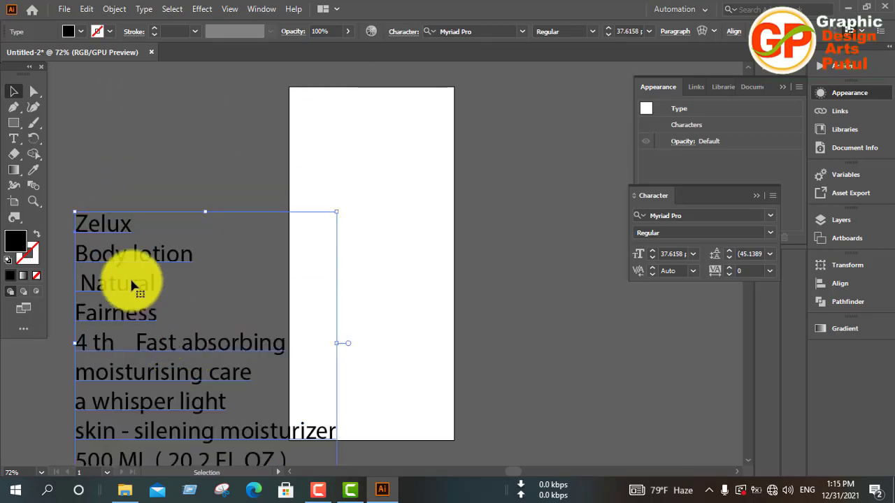
# Cut the word "Zelux" out of the text block and paste it as a separate text object on the artboard.
pyautogui.doubleClick(110, 223)
pyautogui.hotkey('ctrl', 'c')
pyautogui.press('Delete')
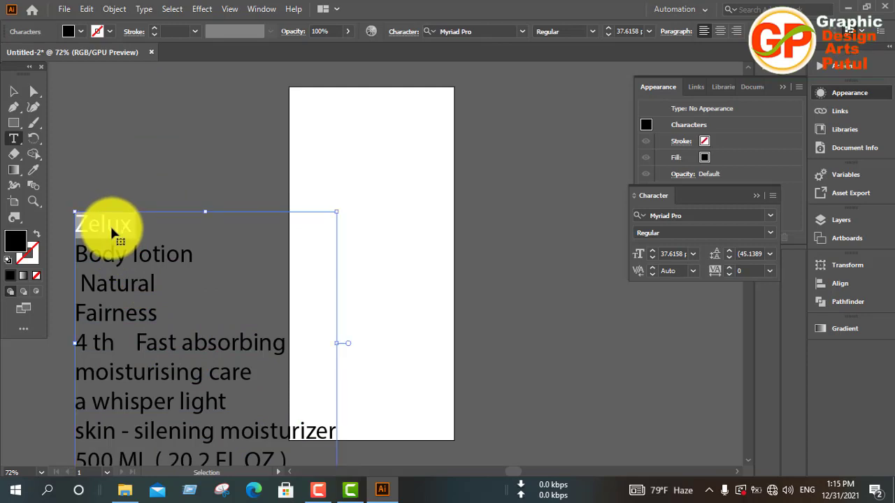
pyautogui.press('Delete')
pyautogui.click(17, 95)
pyautogui.click(313, 170)
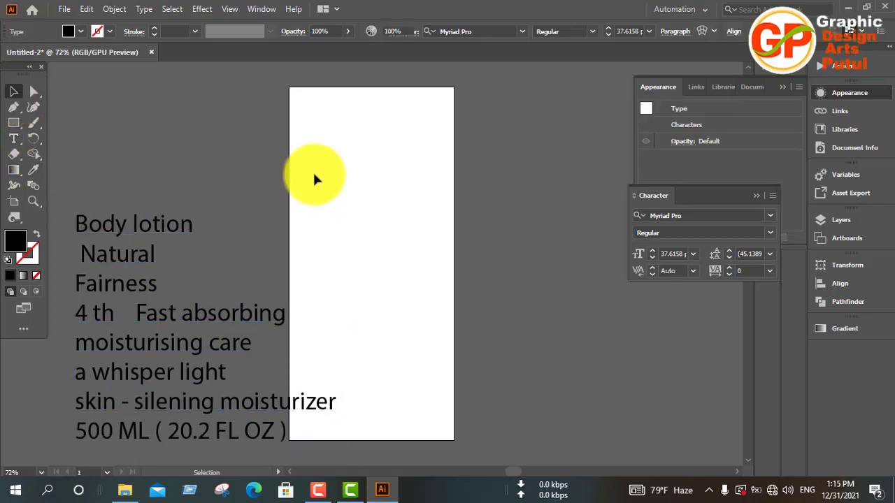
pyautogui.hotkey('ctrl', 'v')
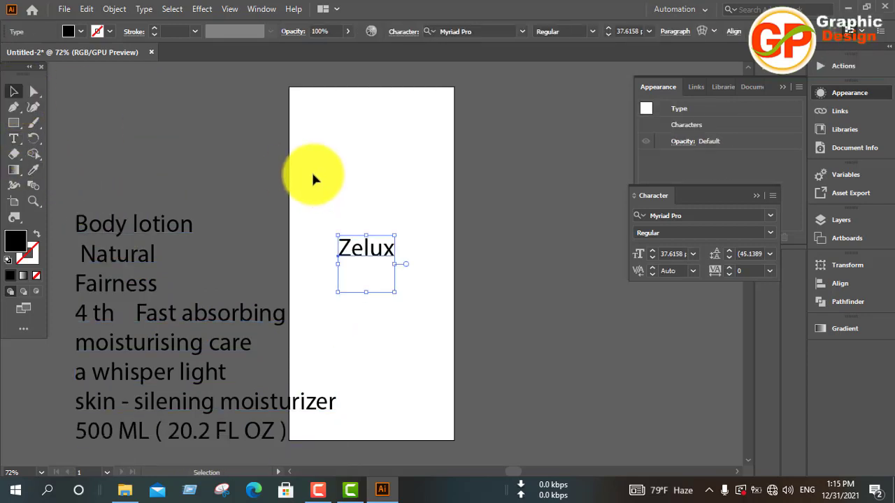
# Set the "Zelux" text's leading to 8 pt and move it to the right of the artboard.
pyautogui.click(768, 253)
pyautogui.click(784, 73)
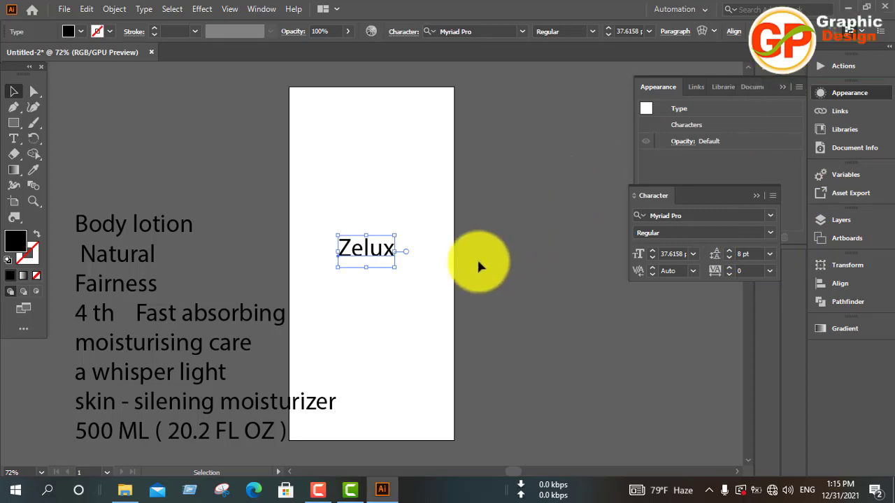
pyautogui.moveTo(380, 256); pyautogui.dragTo(515, 181)
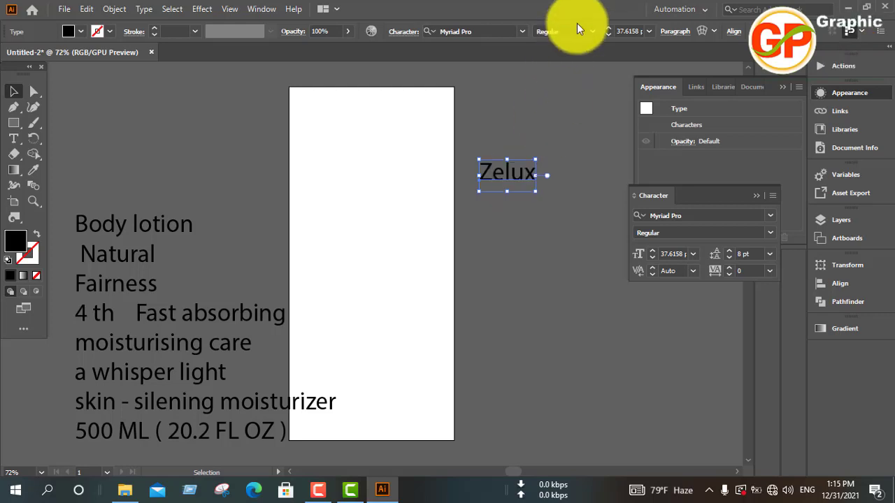
# Change the "Zelux" text's font to Roboto Bold.
pyautogui.click(482, 28)
pyautogui.write('ro')
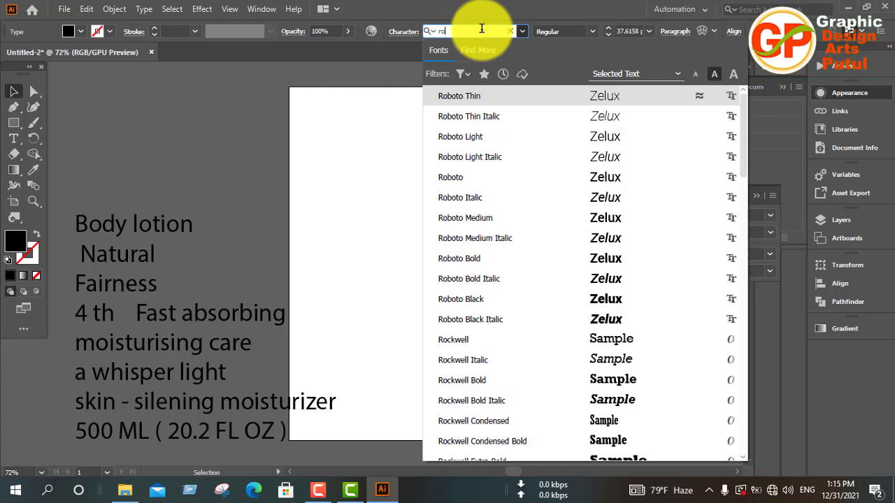
pyautogui.click(587, 259)
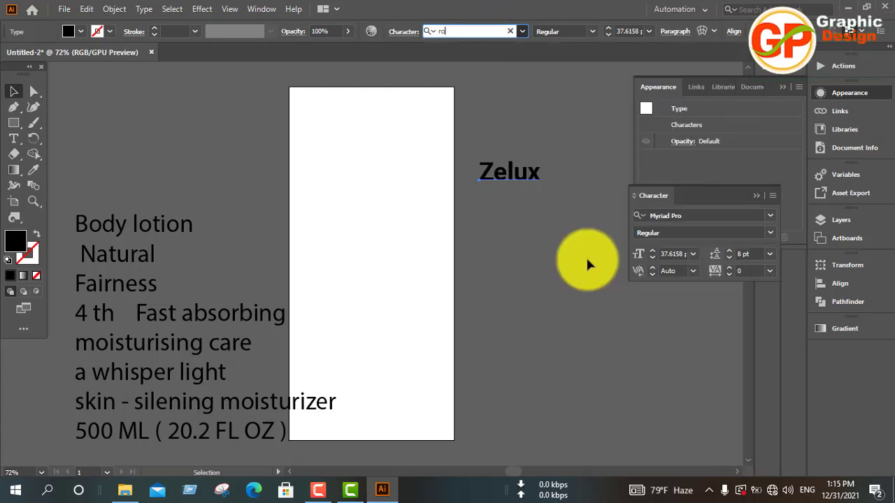
pyautogui.click(15, 125)
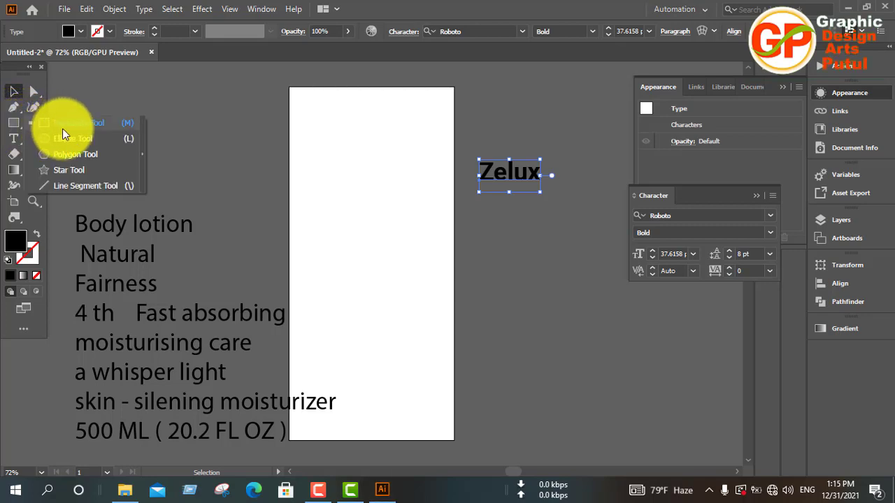
pyautogui.click(319, 489)
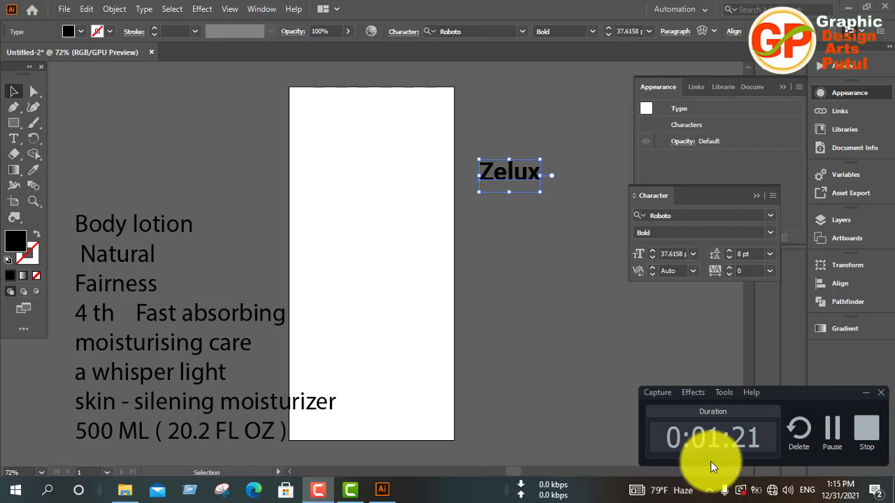
pyautogui.click(832, 430)
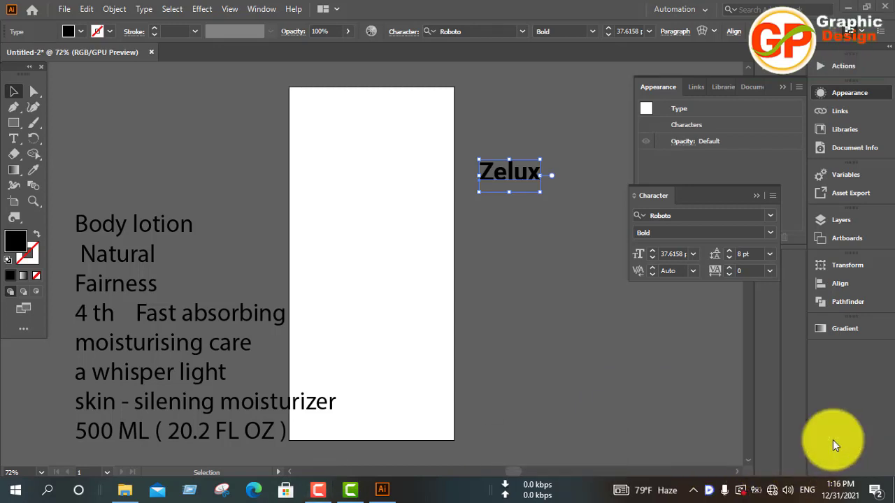
# Draw a wide horizontal ellipse near the upper end of the artboard with the Ellipse tool.
pyautogui.click(14, 124)
pyautogui.click(14, 124)
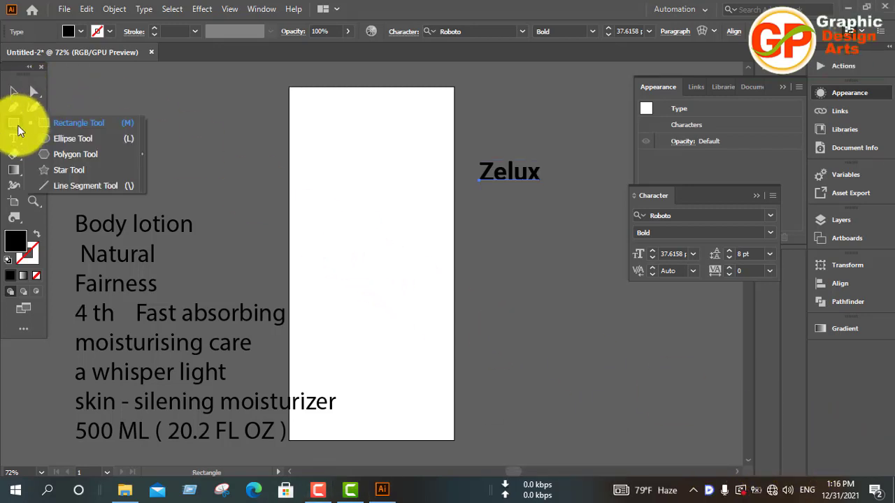
pyautogui.click(74, 137)
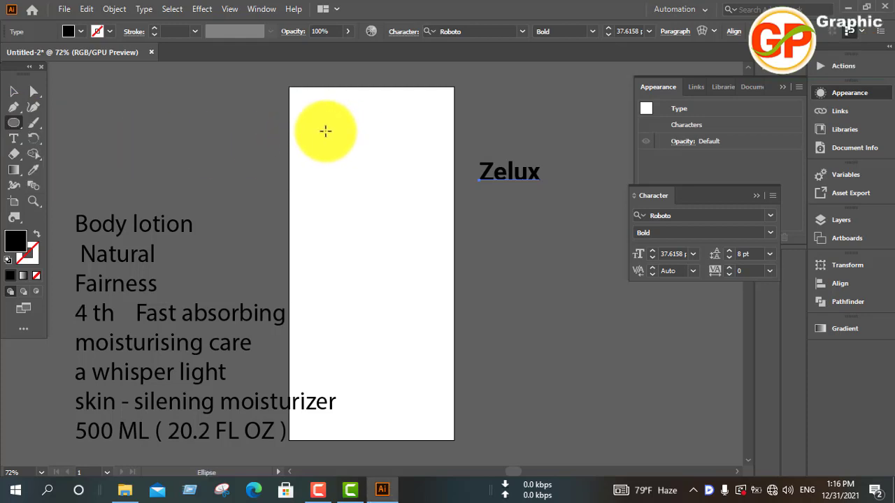
pyautogui.moveTo(326, 132); pyautogui.dragTo(427, 191)
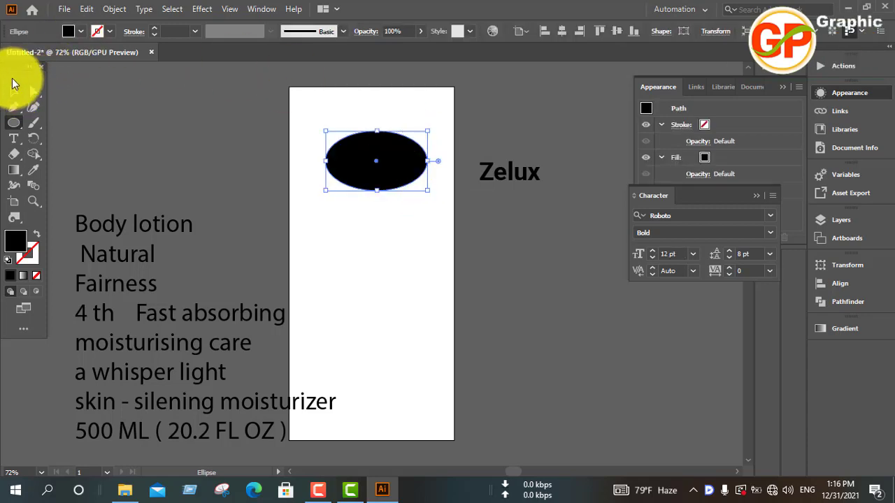
pyautogui.click(13, 90)
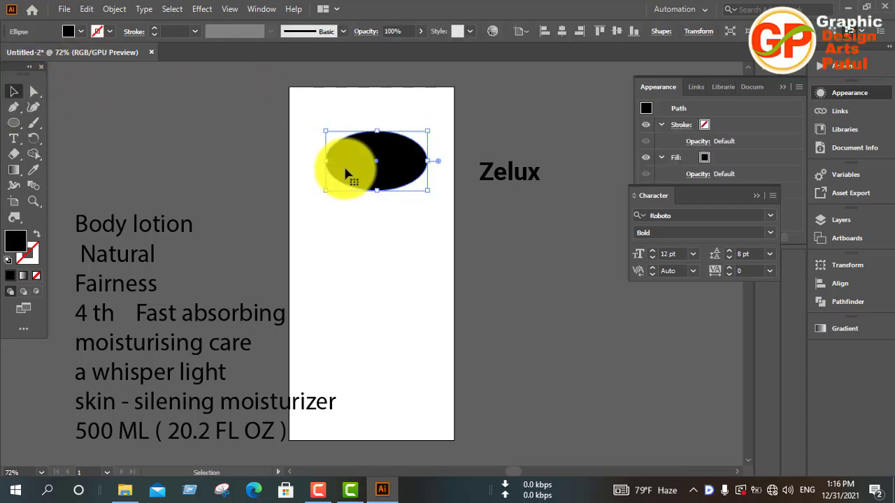
# Fill the ellipse with purple #6C20BC and deselect it.
pyautogui.doubleClick(19, 253)
pyautogui.moveTo(467, 211); pyautogui.dragTo(465, 197)
pyautogui.click(415, 199)
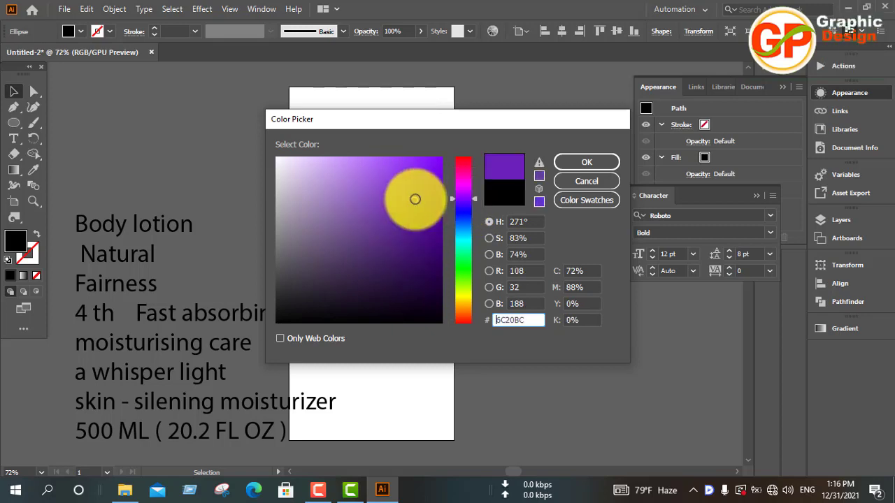
pyautogui.click(588, 163)
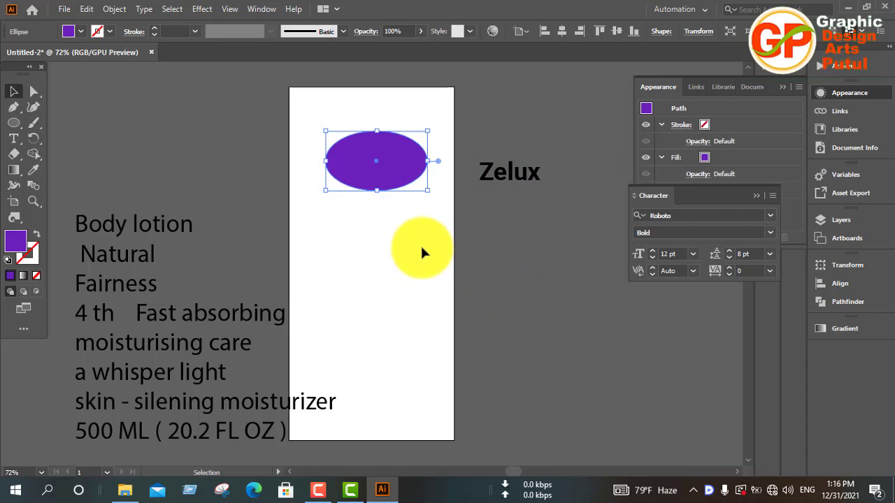
pyautogui.click(526, 245)
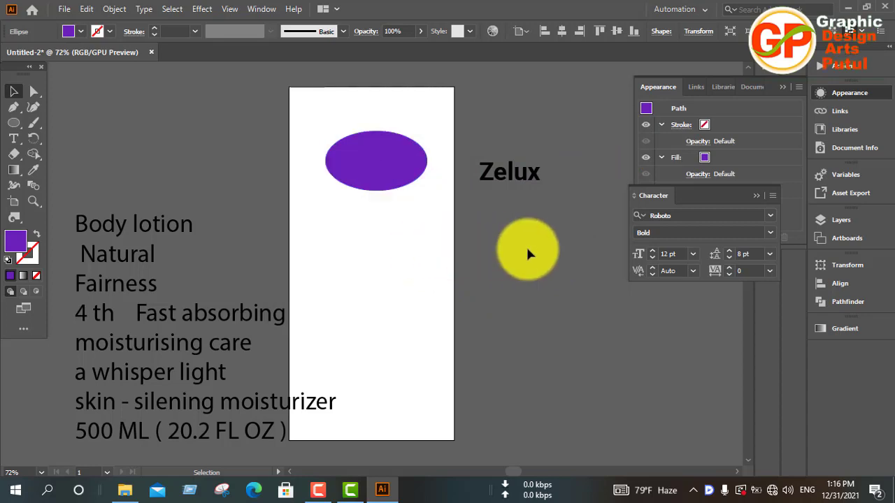
# Place the "Zelux" text over the middle of the purple ellipse and bring it in front of the shape.
pyautogui.click(508, 176)
pyautogui.moveTo(509, 181); pyautogui.dragTo(375, 161)
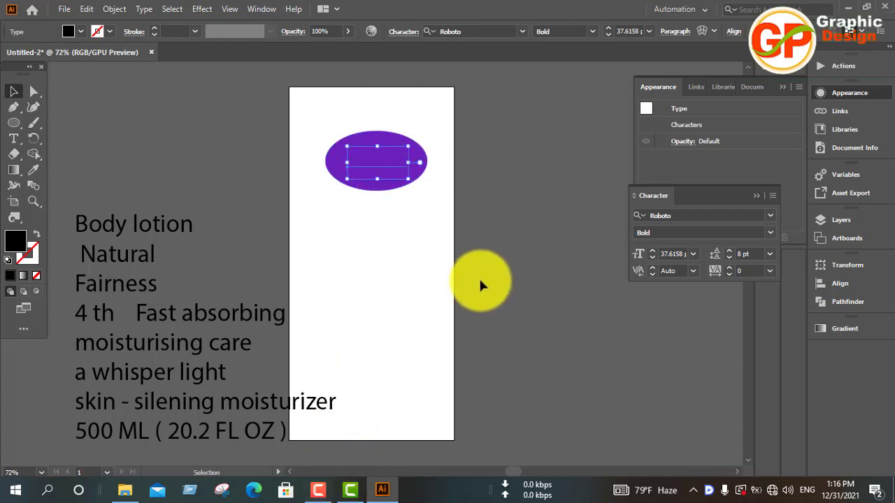
pyautogui.press('a')
pyautogui.press('v')
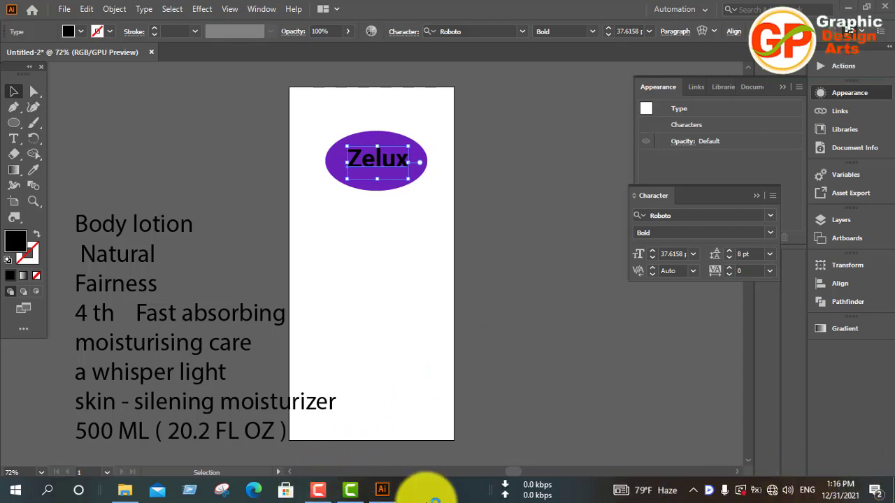
pyautogui.click(321, 493)
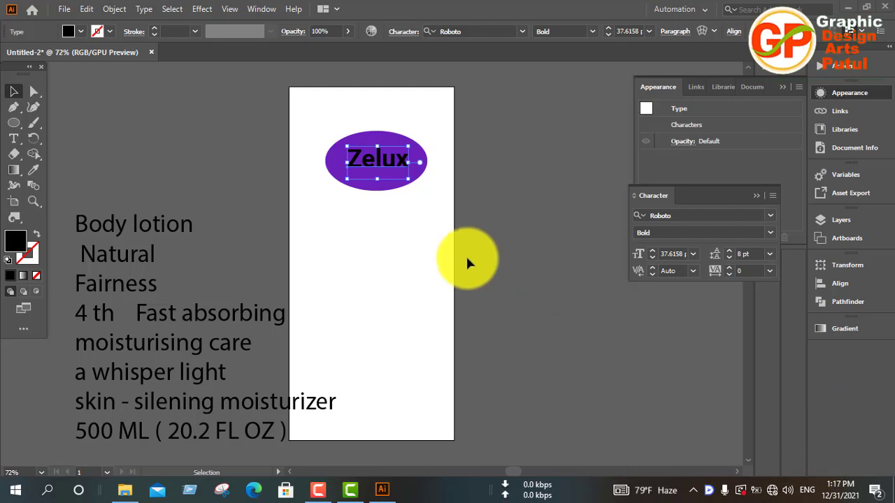
# Change the "Zelux" text's fill colour to white.
pyautogui.click(70, 31)
pyautogui.click(27, 53)
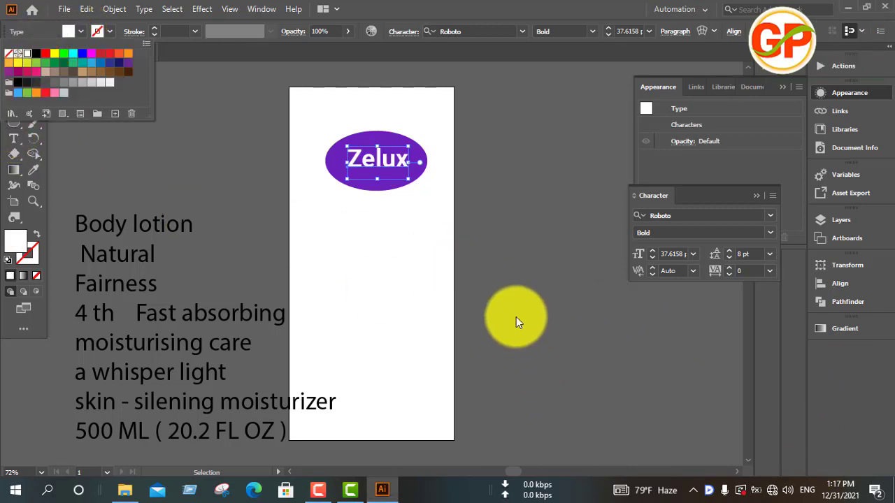
pyautogui.click(506, 316)
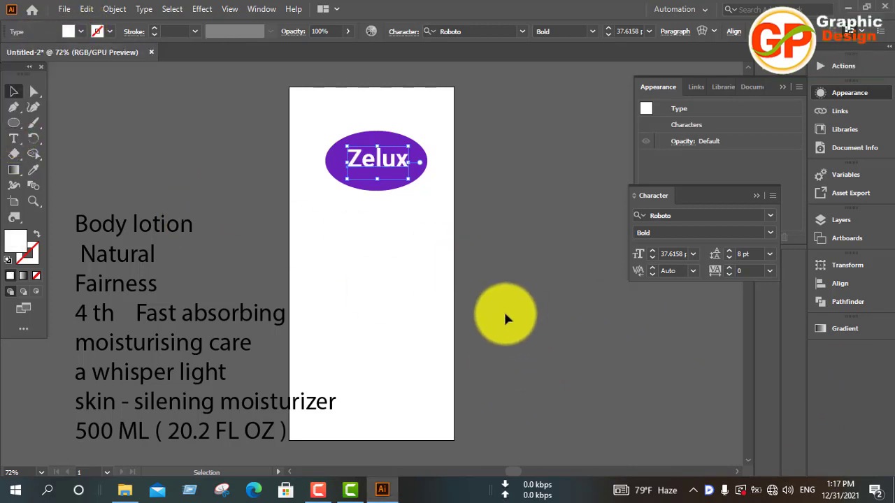
pyautogui.click(315, 491)
pyautogui.click(311, 486)
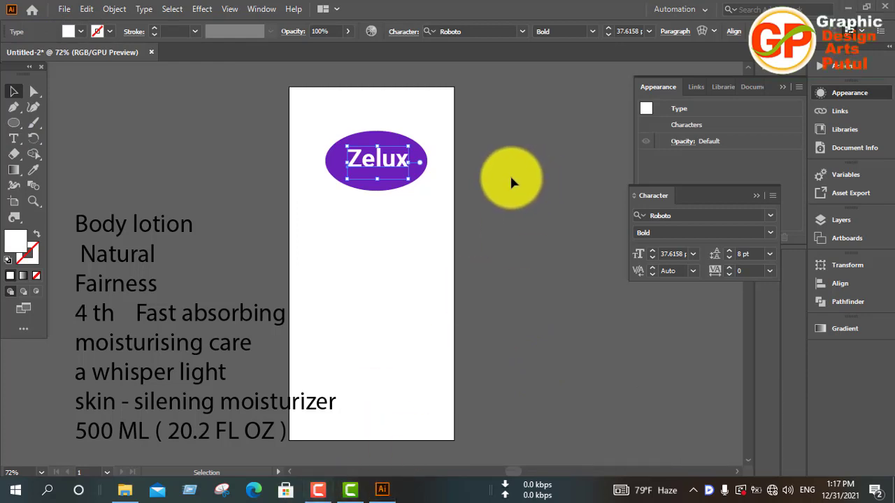
# Nudge the "Zelux" text slightly left and down to centre it inside the purple ellipse.
pyautogui.press('Left')
pyautogui.press('Left')
pyautogui.press('Left')
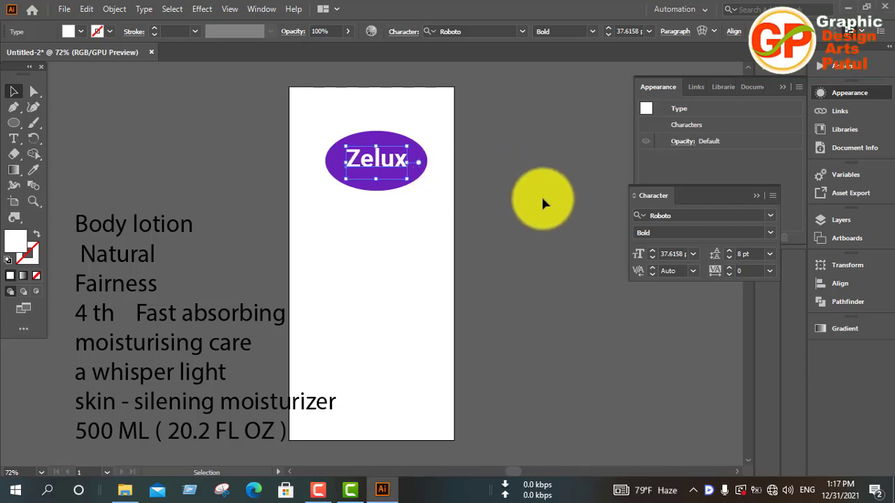
pyautogui.press('Down')
pyautogui.press('Down')
pyautogui.press('Down')
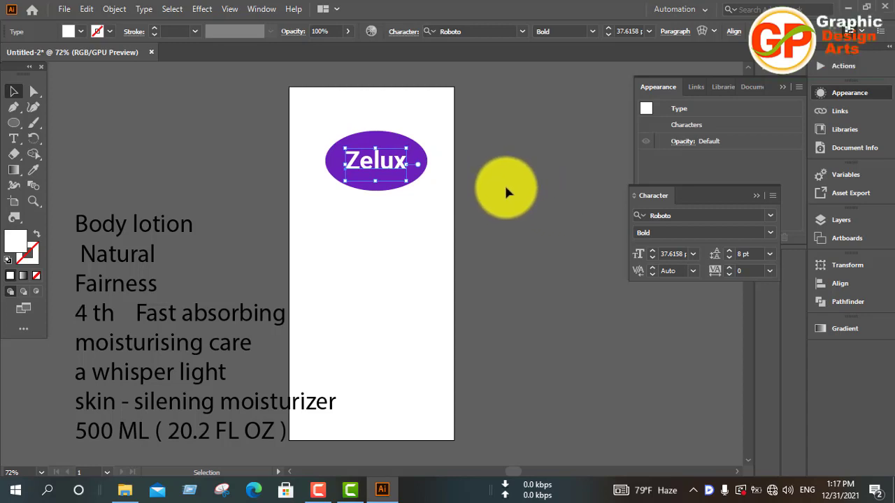
# Increase the "Zelux" text's font size to 48 pt.
pyautogui.click(685, 253)
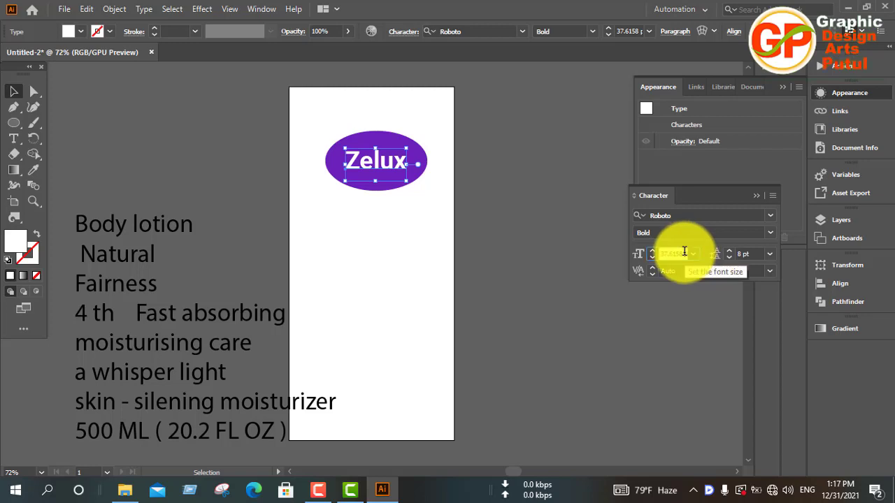
pyautogui.write('40')
pyautogui.press('Return')
pyautogui.press('Up')
pyautogui.press('Up')
pyautogui.press('Up')
pyautogui.press('Up')
pyautogui.press('Up')
pyautogui.press('Up')
pyautogui.press('Up')
pyautogui.press('Up')
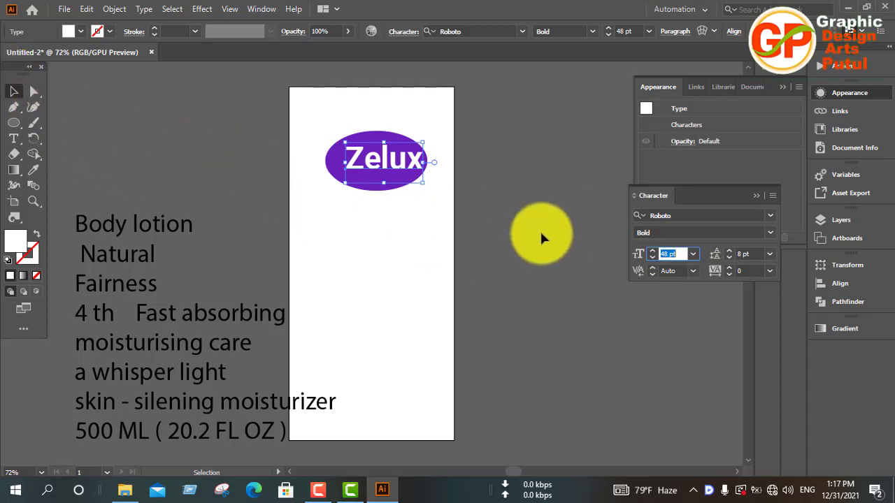
pyautogui.click(540, 231)
# Nudge the enlarged "Zelux" text left and down until it is centred in the ellipse again.
pyautogui.click(376, 165)
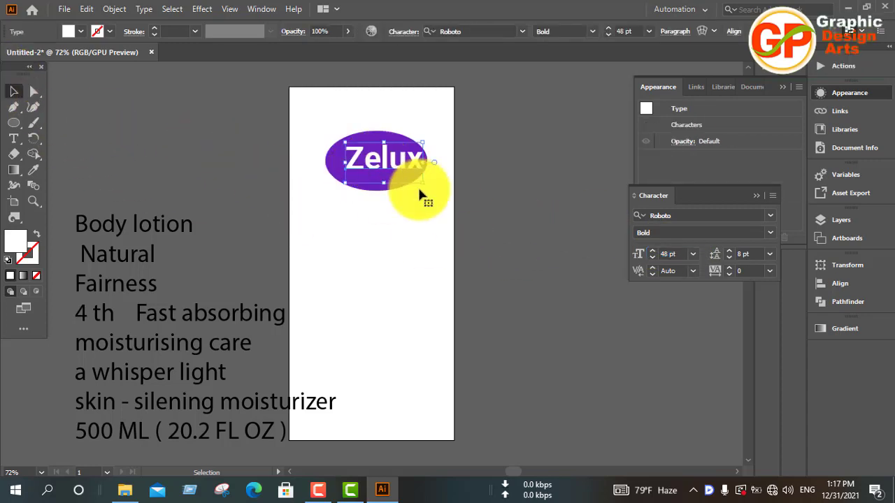
pyautogui.press('Left')
pyautogui.press('Left')
pyautogui.press('Left')
pyautogui.press('Left')
pyautogui.press('Left')
pyautogui.press('Left')
pyautogui.press('Left')
pyautogui.press('Left')
pyautogui.press('Left')
pyautogui.press('Left')
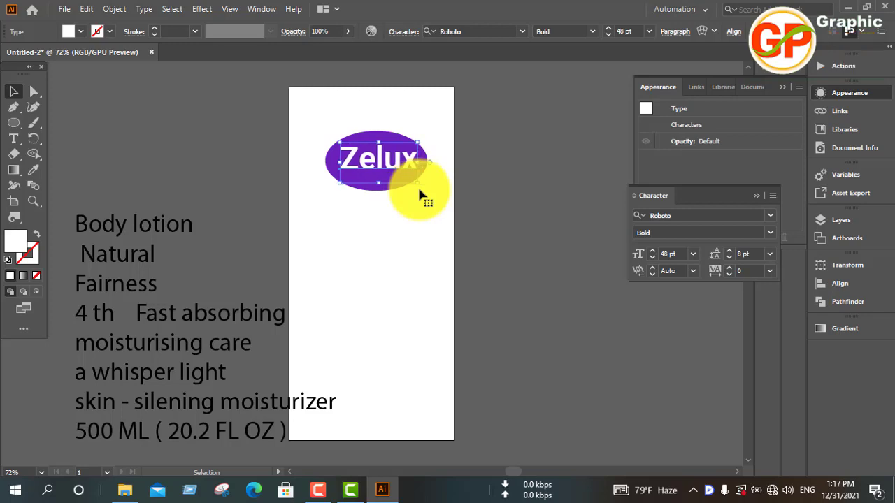
pyautogui.press('Down')
pyautogui.press('Down')
pyautogui.press('Down')
pyautogui.press('Down')
pyautogui.press('Left')
pyautogui.press('Left')
pyautogui.press('Left')
pyautogui.press('Left')
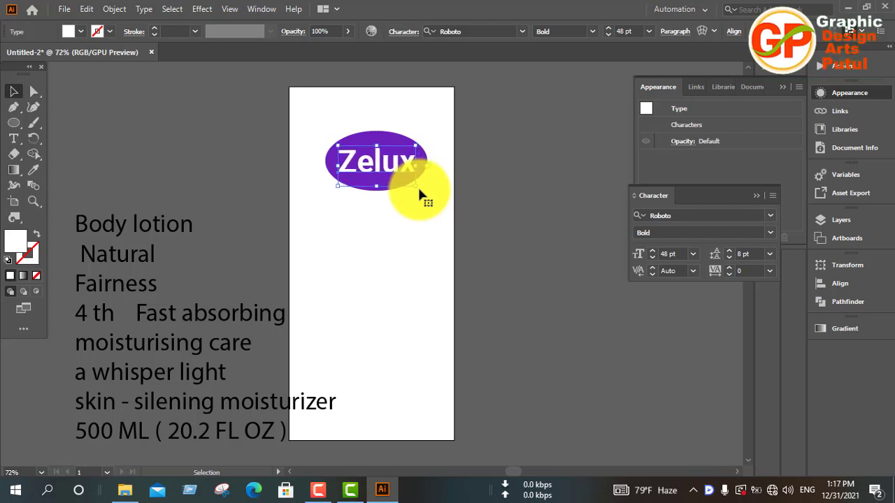
pyautogui.press('Left')
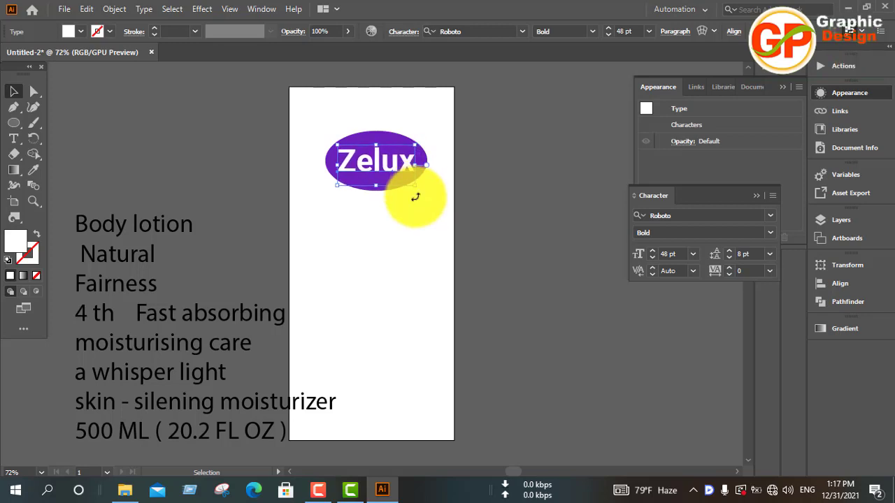
# Group the "Zelux" text with its purple ellipse and move the group up towards the artboard's top edge.
pyautogui.click(410, 226)
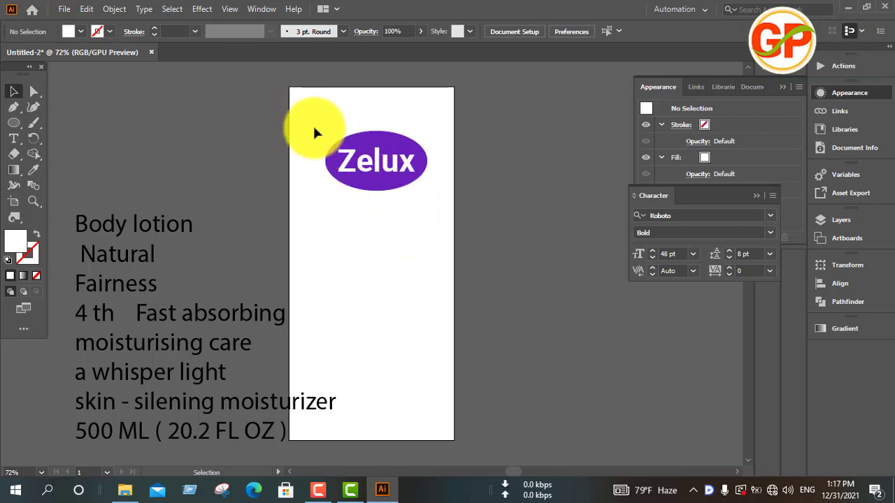
pyautogui.moveTo(319, 120); pyautogui.dragTo(430, 233)
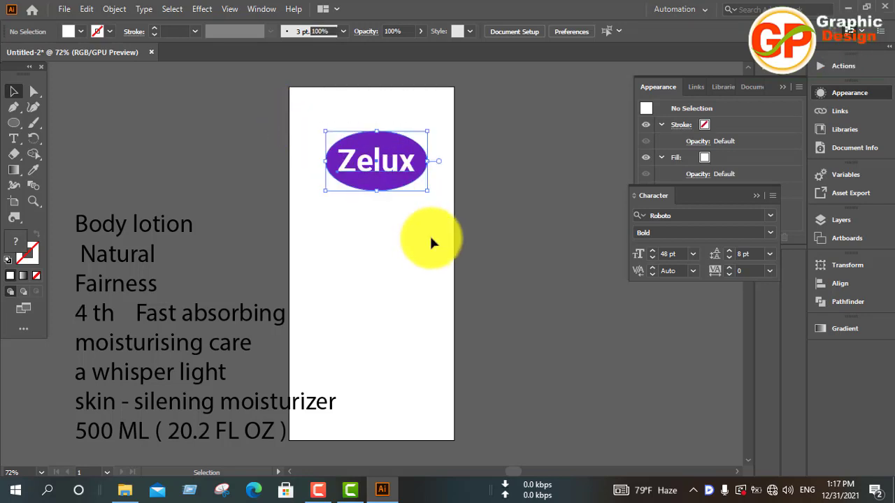
pyautogui.hotkey('ctrl', 'g')
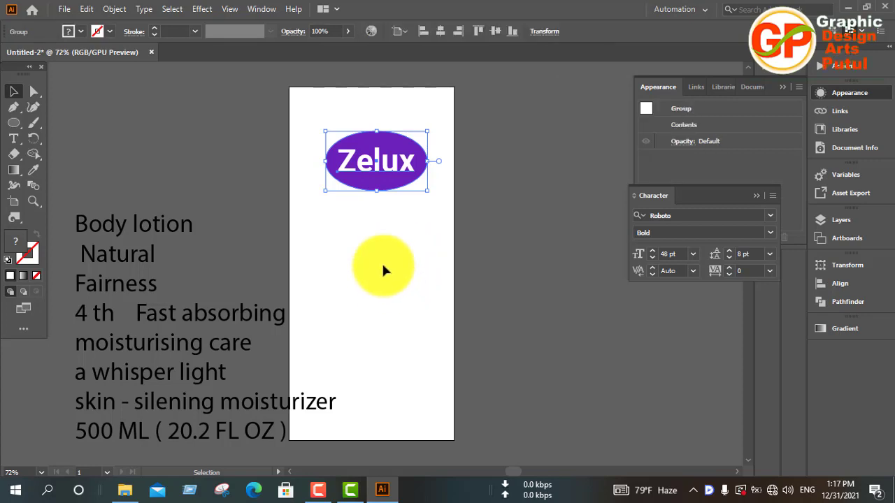
pyautogui.moveTo(382, 179); pyautogui.dragTo(383, 159)
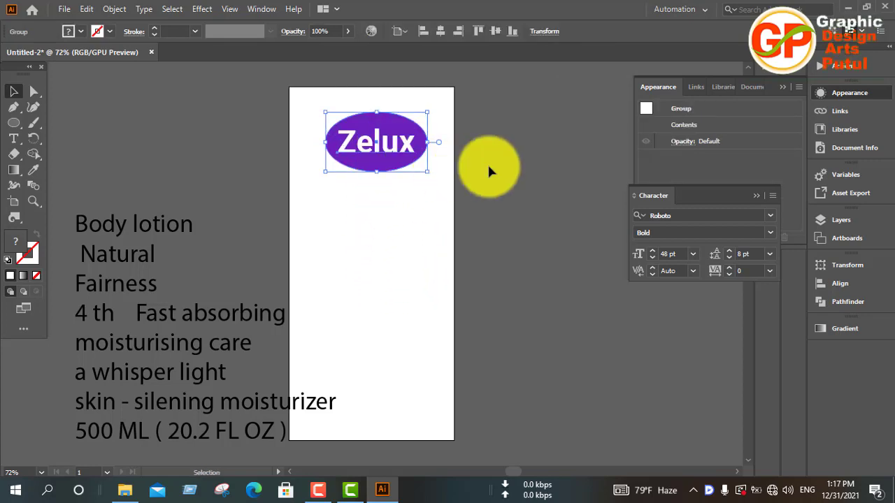
pyautogui.click(509, 167)
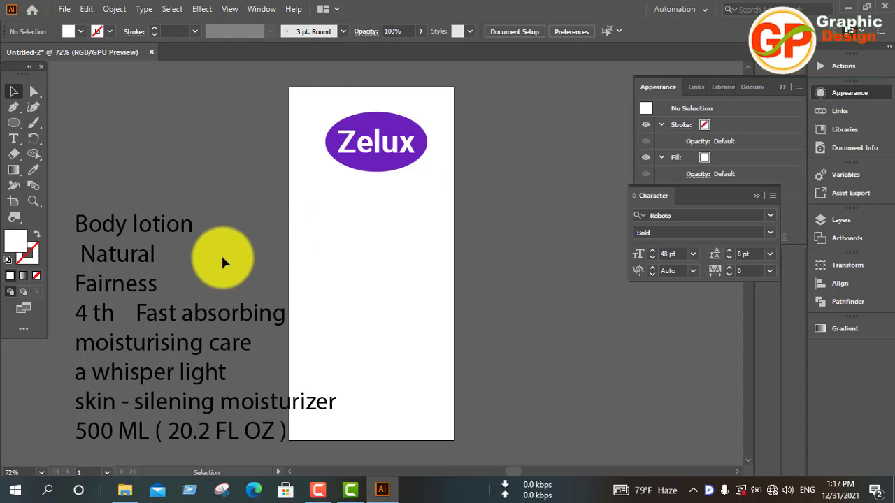
# Cut the "Body lotion" line out of the copy block beside the artboard and paste it as a separate text object.
pyautogui.click(160, 236)
pyautogui.tripleClick(161, 236)
pyautogui.hotkey('ctrl', 'c')
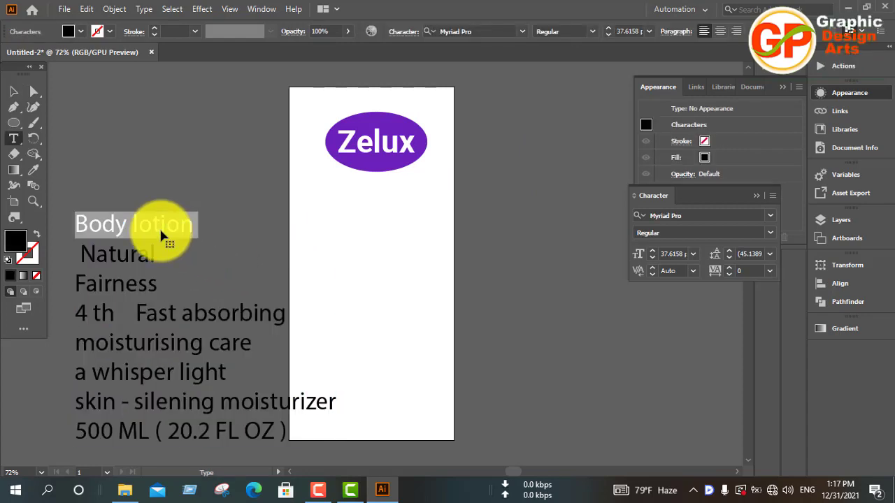
pyautogui.press('BackSpace')
pyautogui.click(21, 93)
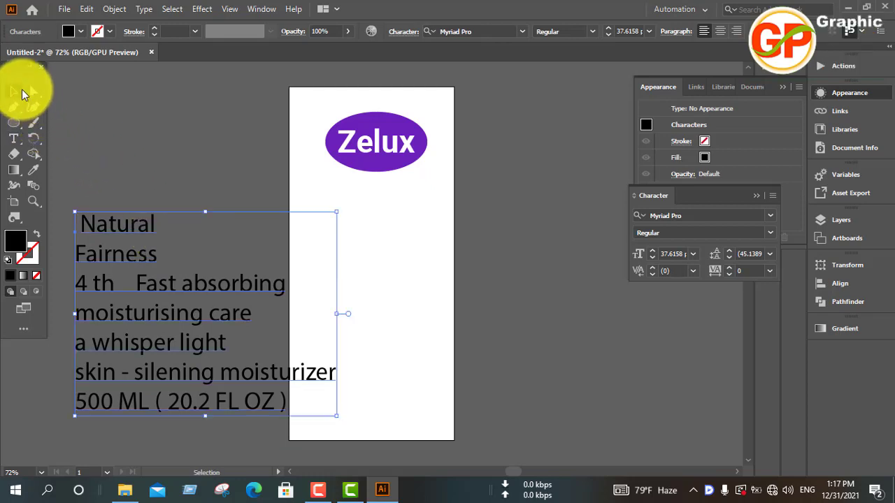
pyautogui.click(115, 155)
pyautogui.hotkey('ctrl', 'v')
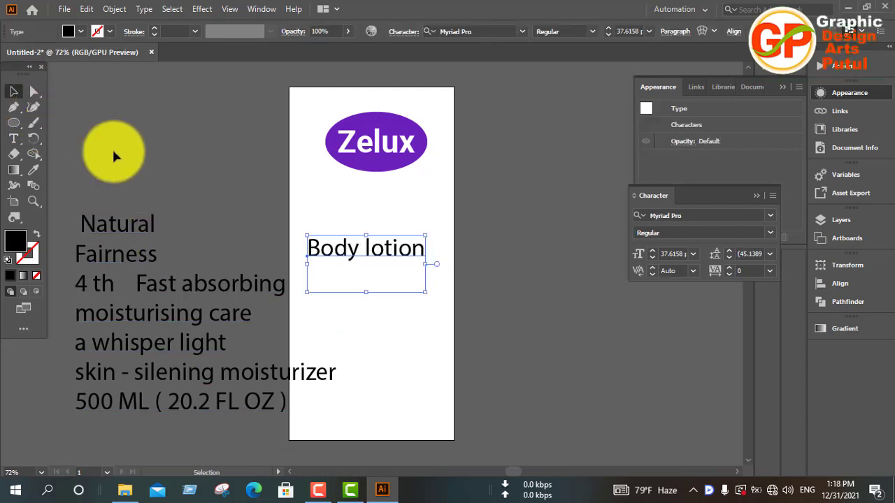
# Set the "Body lotion" text's leading to 8 pt and move it directly under the purple ellipse.
pyautogui.click(769, 254)
pyautogui.click(784, 77)
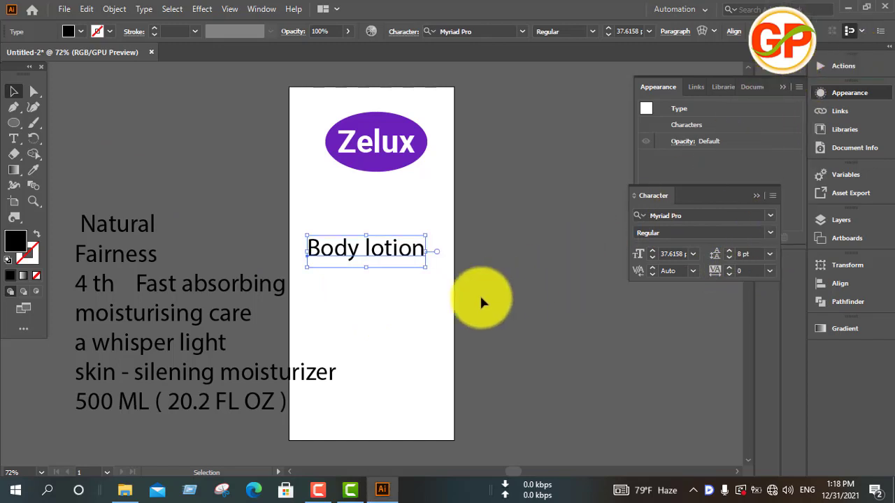
pyautogui.moveTo(353, 257); pyautogui.dragTo(365, 195)
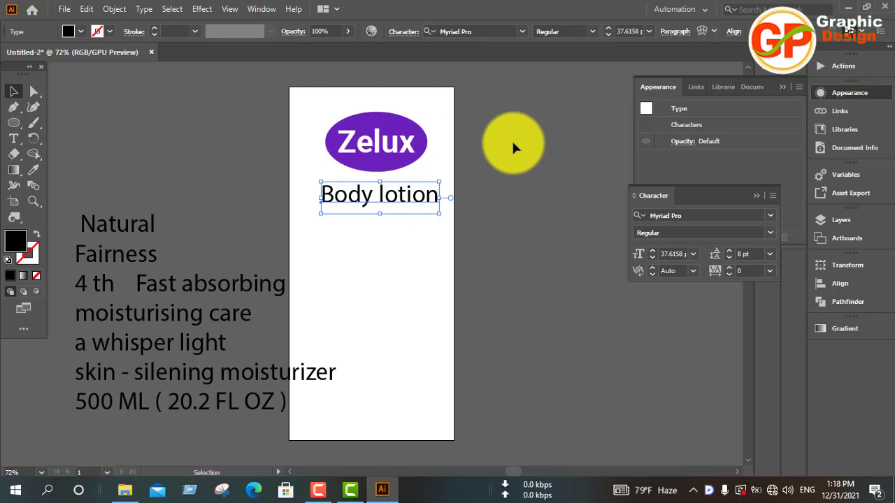
# Change the "Body lotion" text's font to Roboto Light.
pyautogui.click(499, 31)
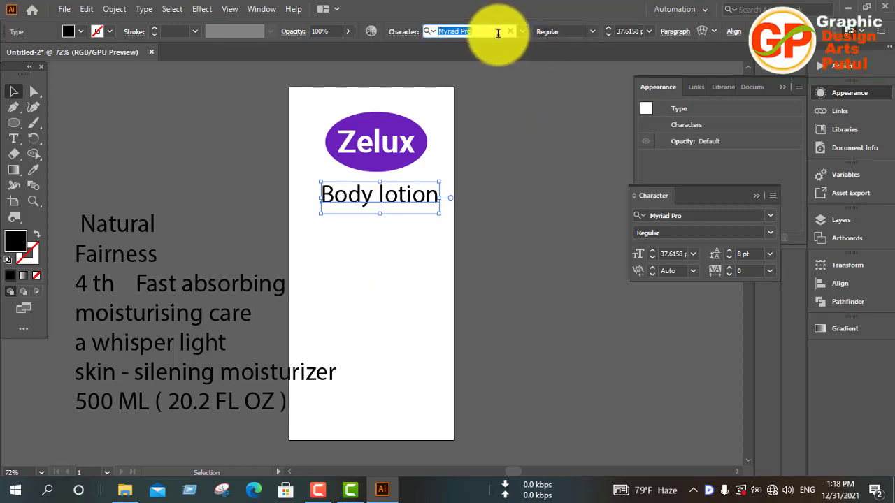
pyautogui.write('ro')
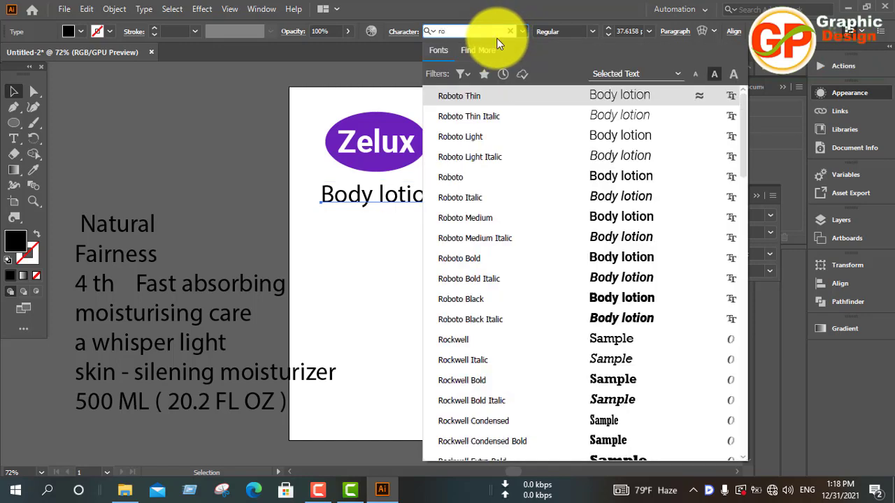
pyautogui.click(529, 140)
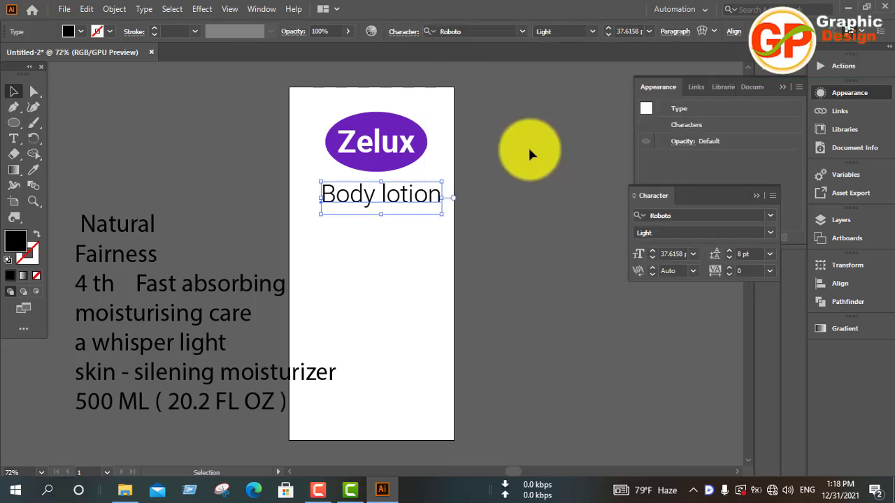
# Reduce the "Body lotion" text to 18 pt and centre it just below the ellipse.
pyautogui.click(690, 256)
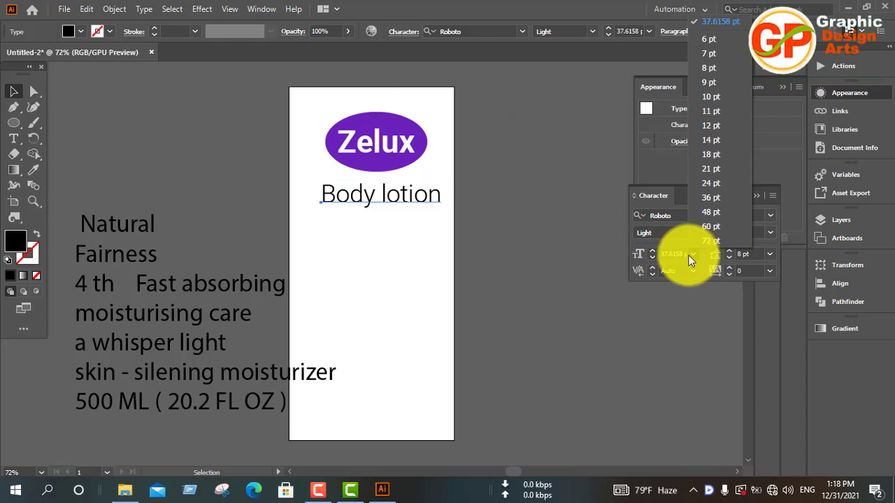
pyautogui.click(709, 154)
pyautogui.click(504, 237)
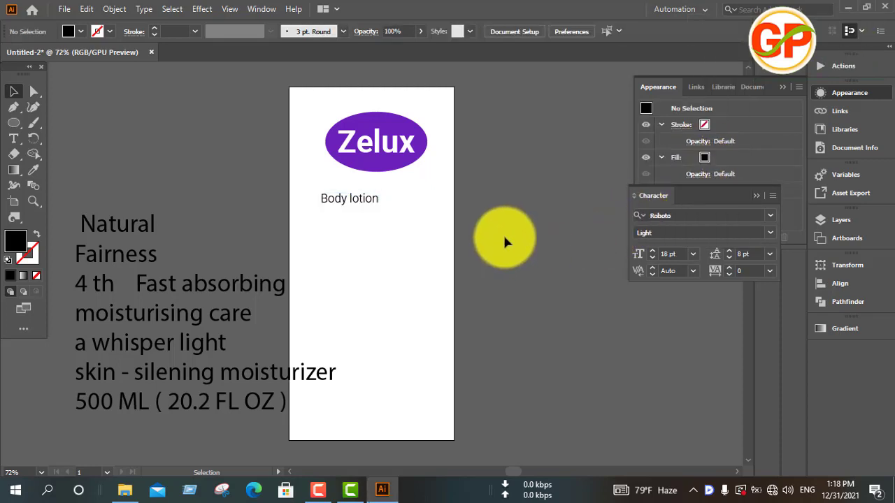
pyautogui.moveTo(360, 203); pyautogui.dragTo(384, 192)
pyautogui.click(494, 212)
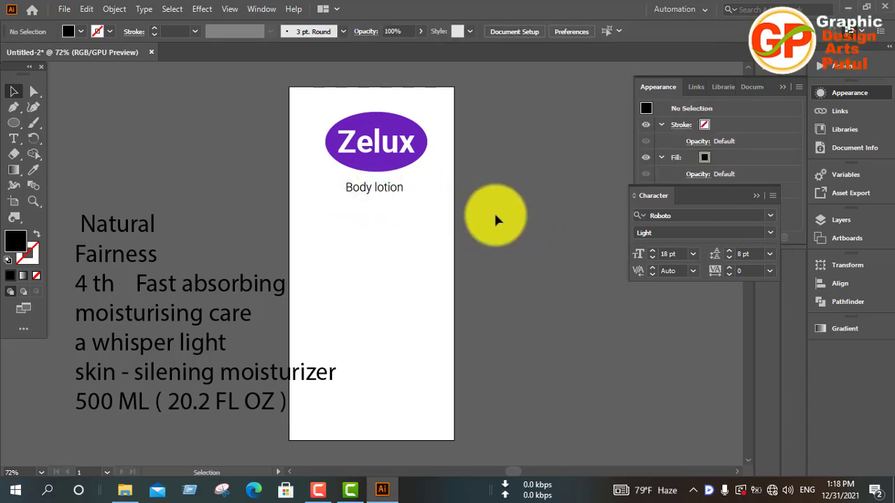
pyautogui.tripleClick(108, 228)
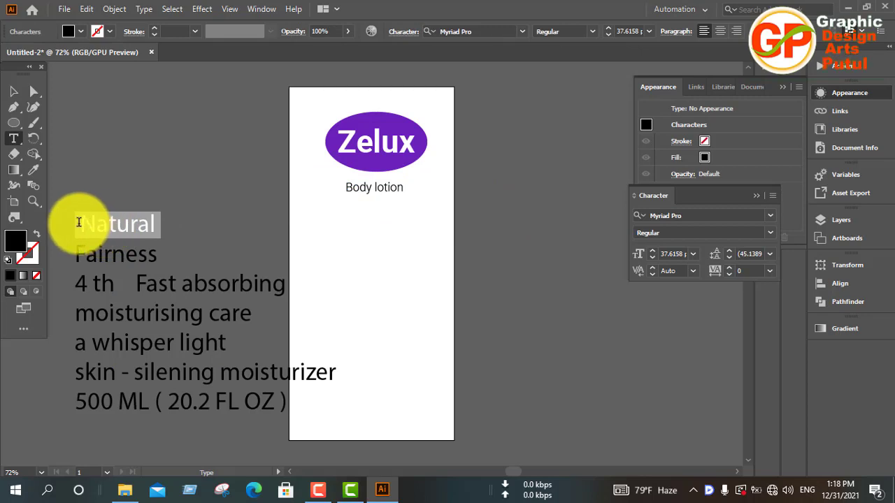
pyautogui.moveTo(80, 219); pyautogui.dragTo(158, 248)
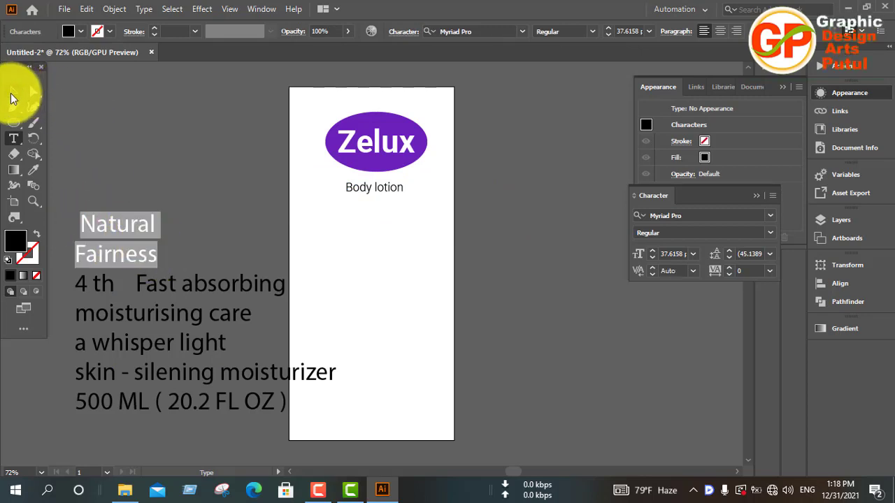
pyautogui.click(12, 98)
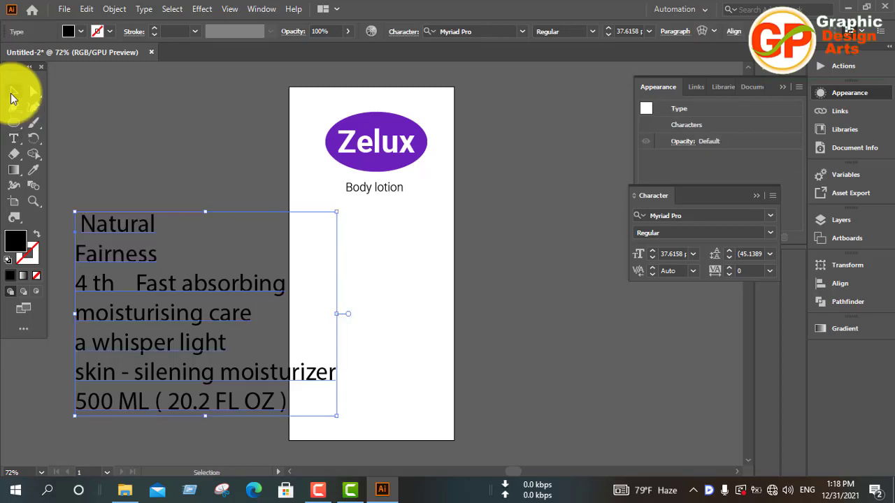
# Cut the "Natural" and "Fairness" lines out of the copy block and paste them as a separate text object.
pyautogui.doubleClick(132, 223)
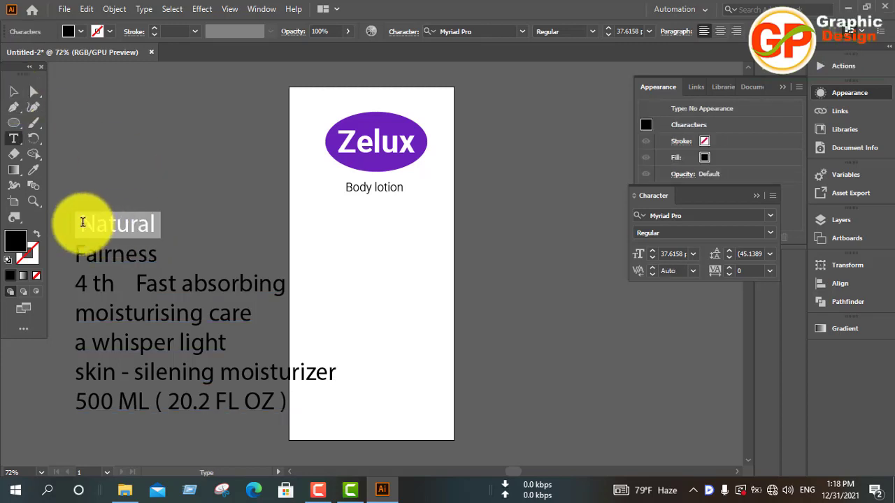
pyautogui.moveTo(76, 224); pyautogui.dragTo(166, 255)
pyautogui.hotkey('ctrl', 'c')
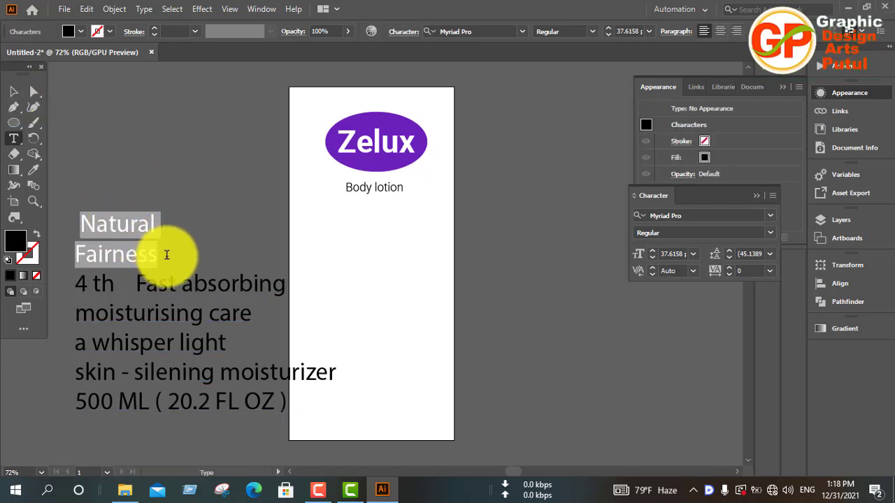
pyautogui.press('BackSpace')
pyautogui.click(15, 93)
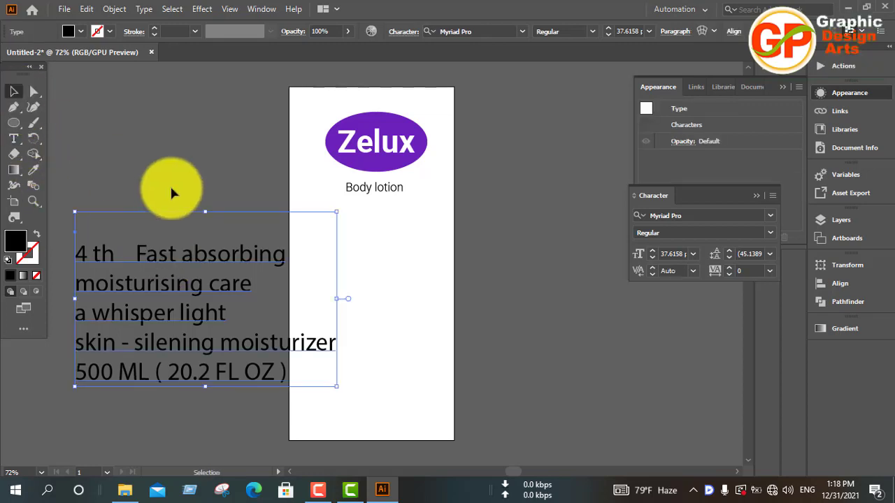
pyautogui.click(172, 190)
pyautogui.hotkey('ctrl', 'v')
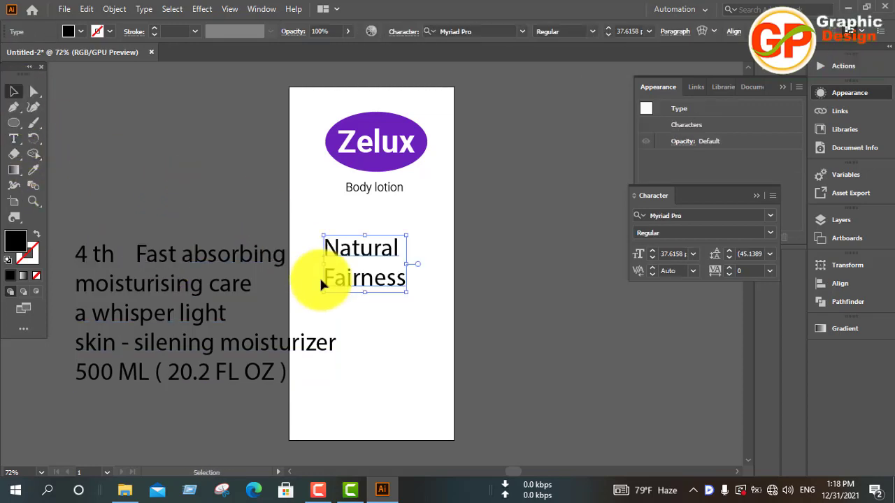
# Move the "Natural Fairness" text under "Body lotion" and tighten its leading to 39 pt.
pyautogui.moveTo(356, 272); pyautogui.dragTo(370, 242)
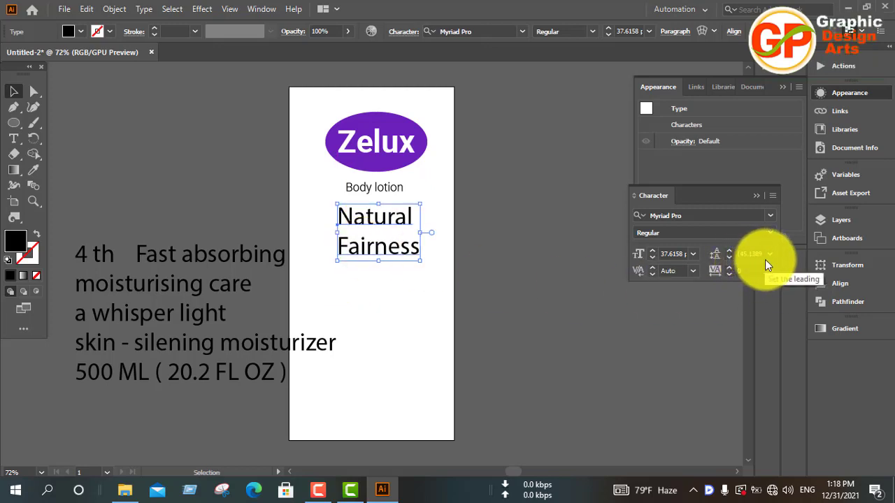
pyautogui.click(730, 256)
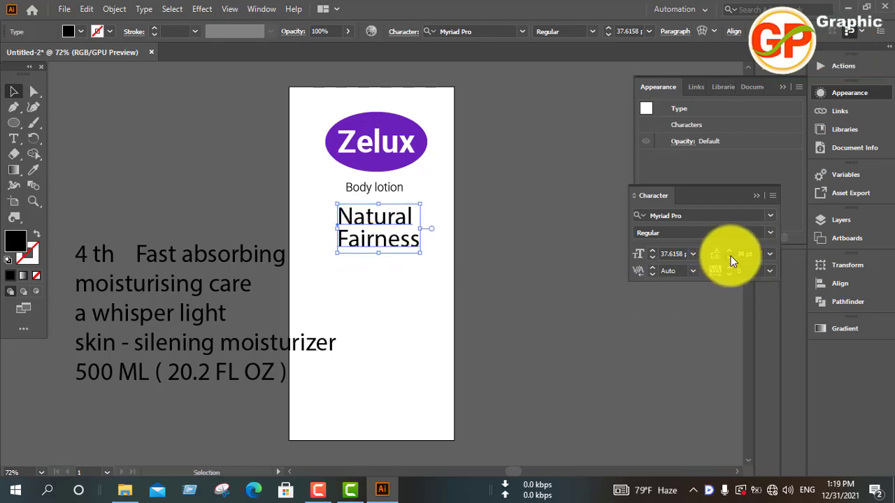
pyautogui.click(729, 251)
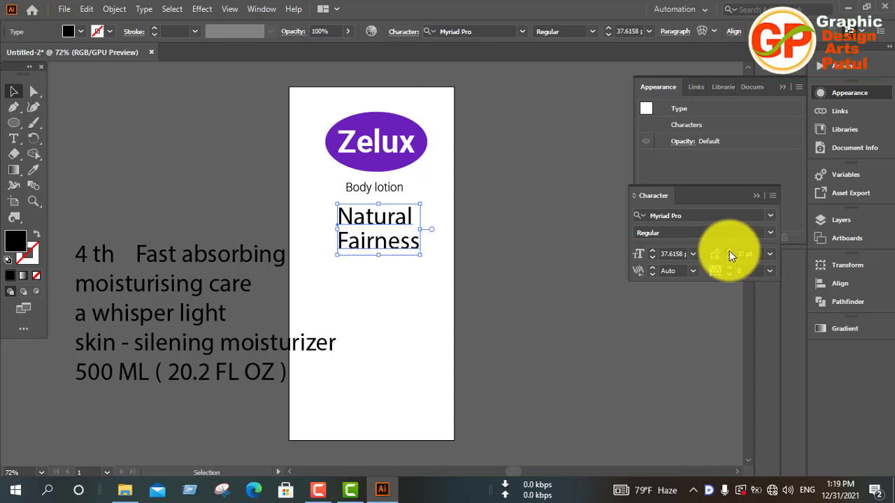
# Copy the "Zelux" text's formatting onto "Natural Fairness" with the Eyedropper and change its fill to magenta.
pyautogui.press('i')
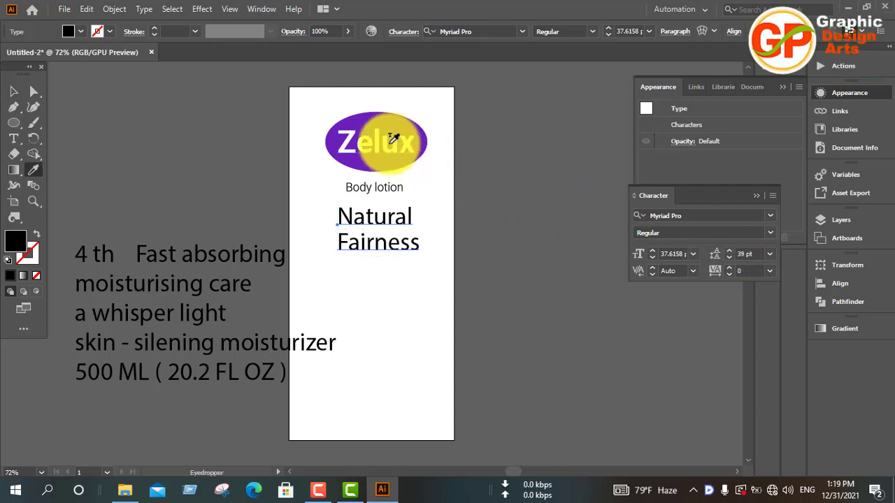
pyautogui.click(381, 142)
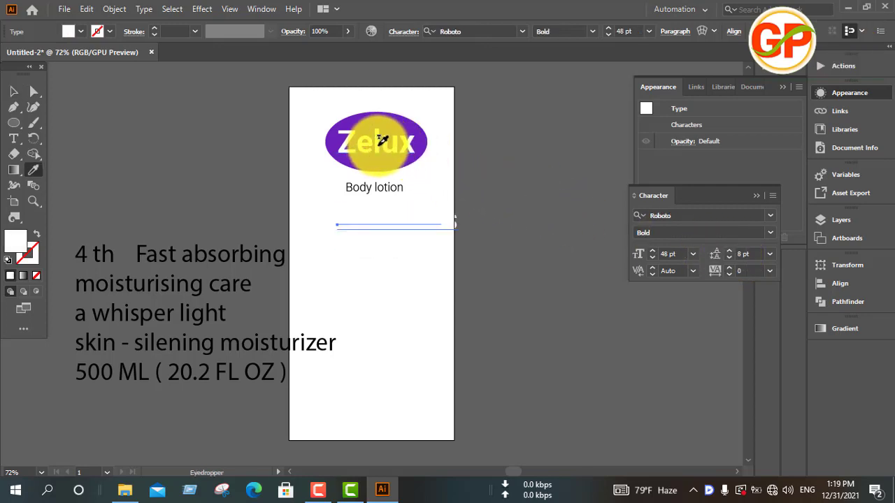
pyautogui.click(14, 92)
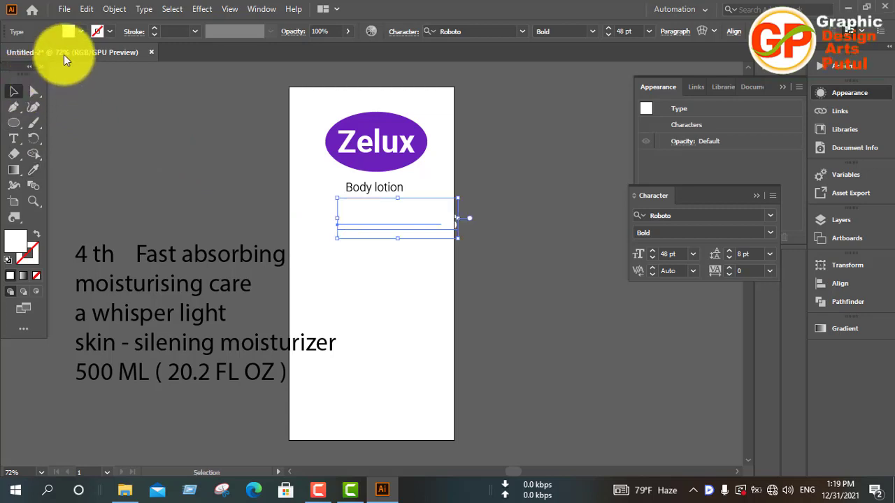
pyautogui.click(79, 30)
pyautogui.click(92, 55)
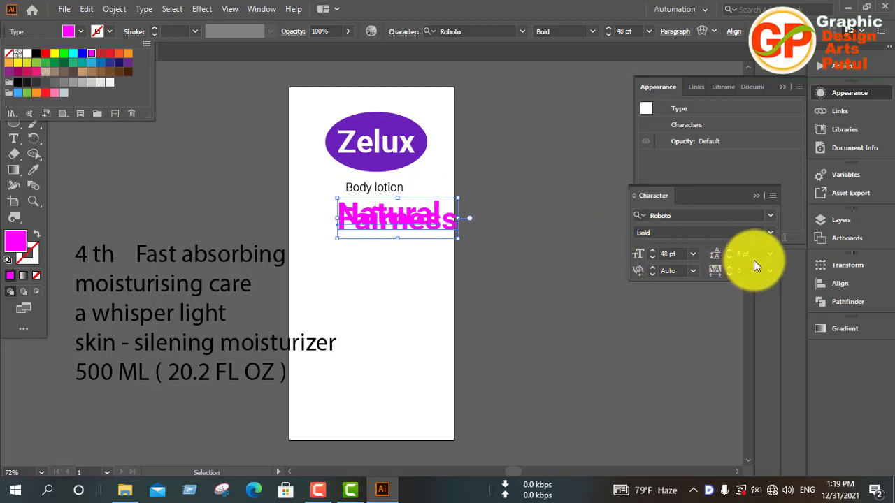
# Increase the "Natural Fairness" text's leading to 43 pt and shift it left so it fits within the artboard.
pyautogui.click(729, 253)
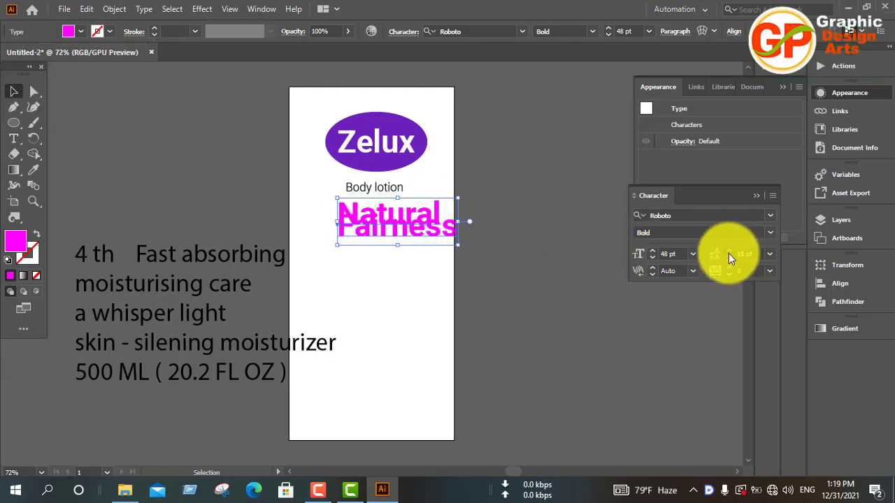
pyautogui.click(729, 253)
pyautogui.click(728, 253)
pyautogui.click(728, 253)
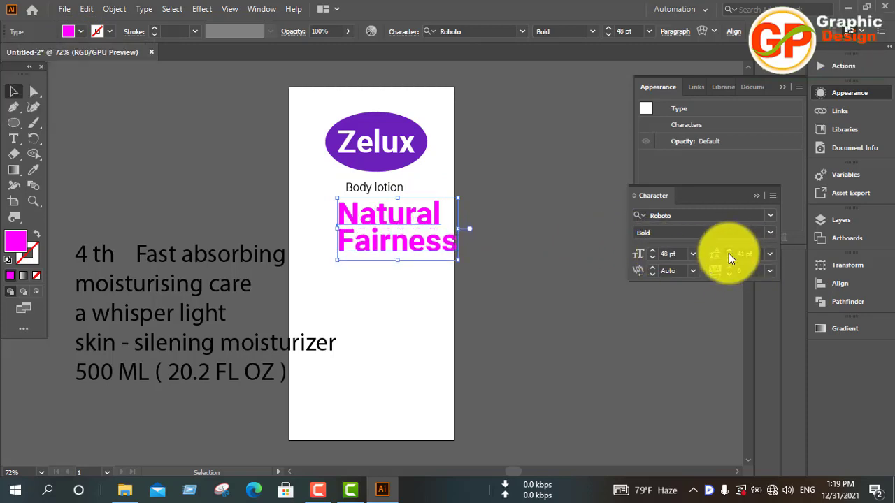
pyautogui.click(729, 253)
pyautogui.moveTo(382, 222); pyautogui.dragTo(381, 223)
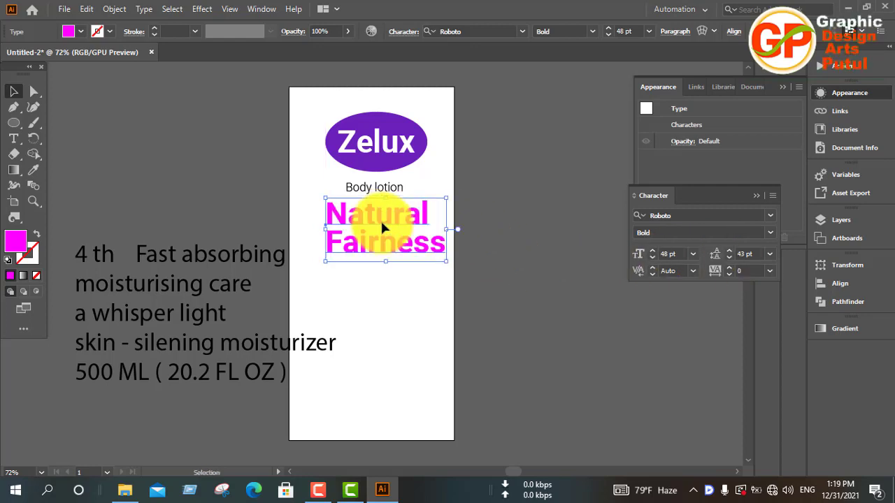
# Recolor only the word "Natural" purple by sampling the logo ellipse's fill with the Eyedropper.
pyautogui.doubleClick(418, 222)
pyautogui.doubleClick(420, 222)
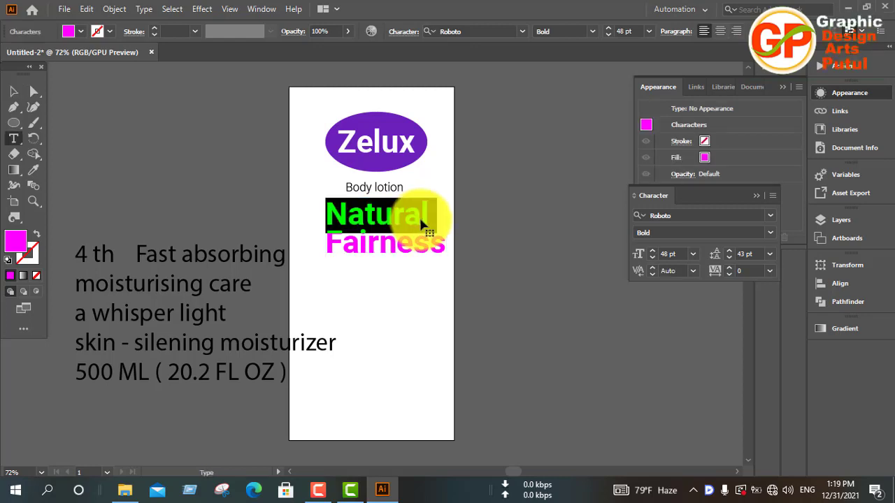
pyautogui.write('iFairness')
pyautogui.press('Escape')
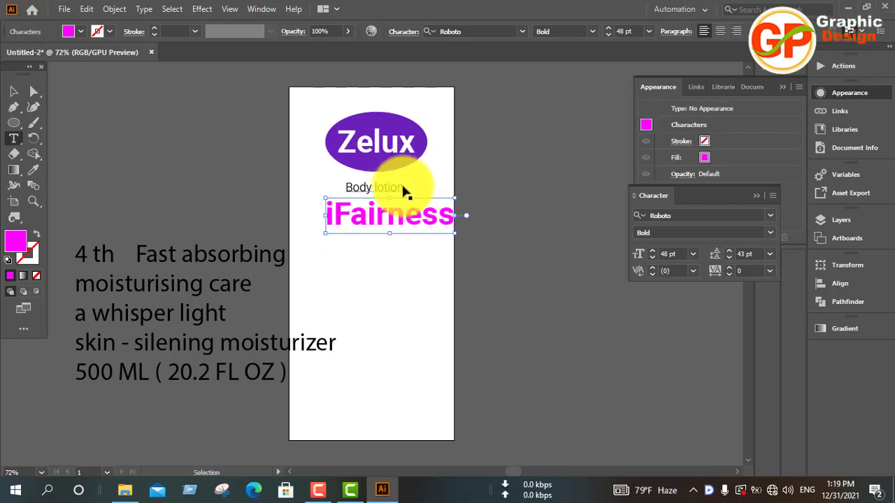
pyautogui.hotkey('ctrl', 'z')
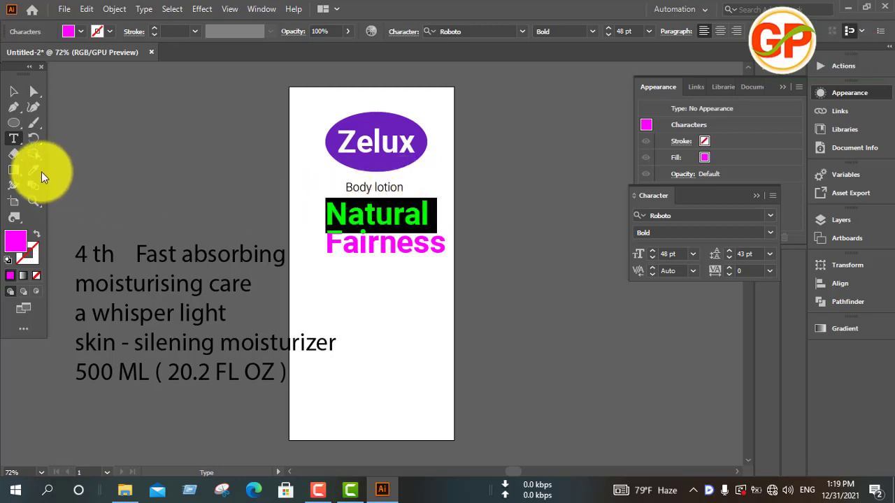
pyautogui.click(35, 171)
pyautogui.click(374, 158)
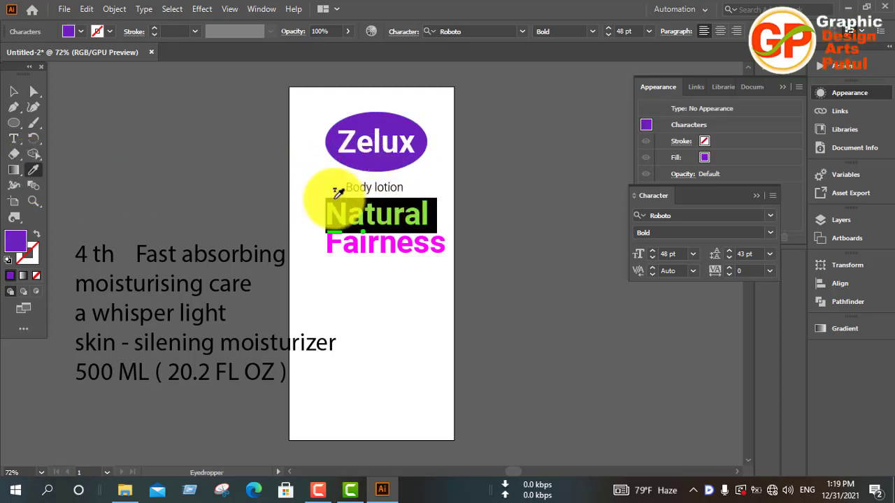
pyautogui.click(13, 91)
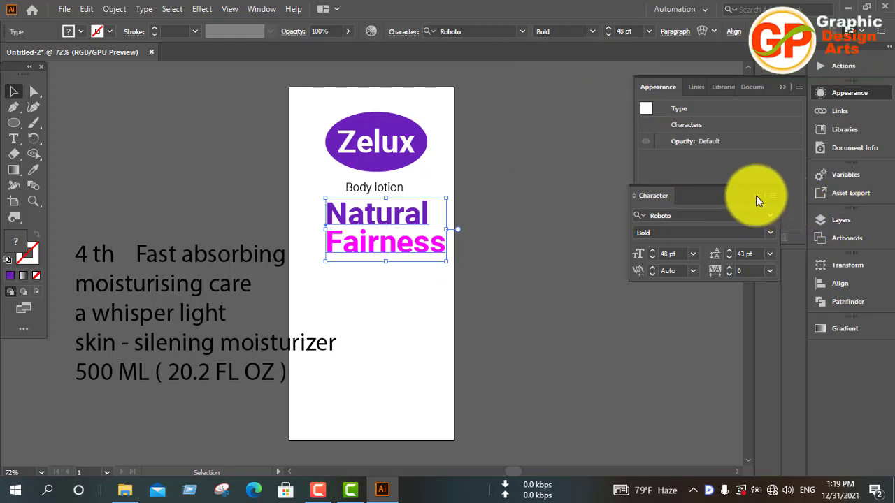
pyautogui.click(709, 86)
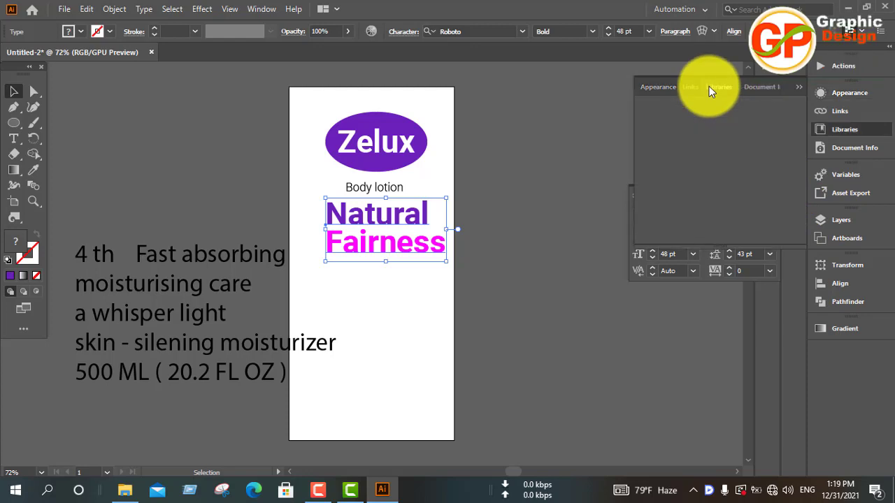
pyautogui.click(647, 84)
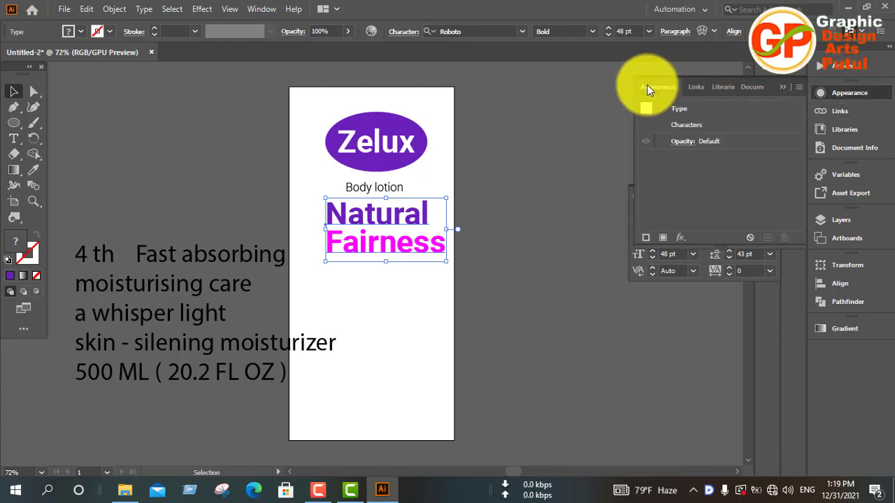
pyautogui.click(761, 88)
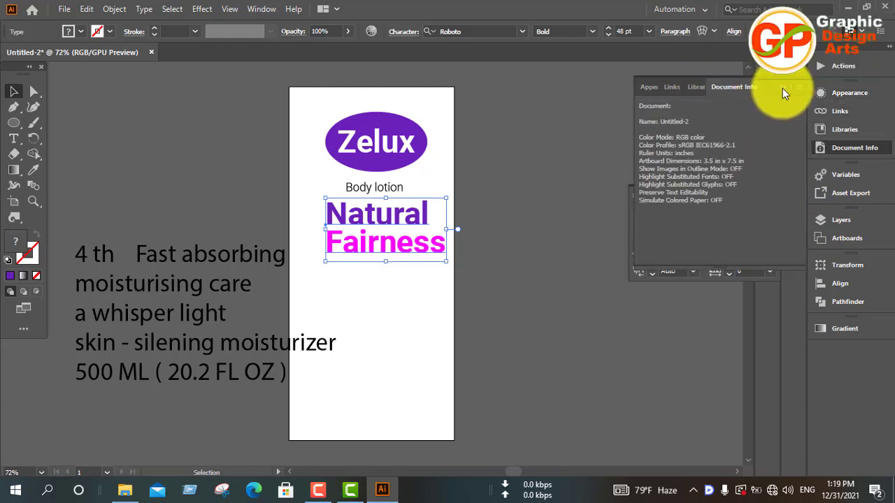
# Center-align the two lines of the "Natural Fairness" text.
pyautogui.click(782, 88)
pyautogui.click(783, 88)
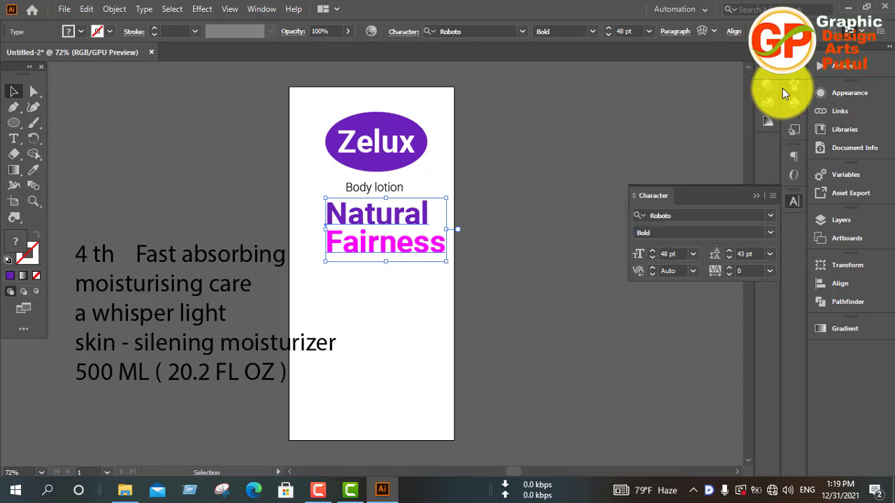
pyautogui.click(793, 160)
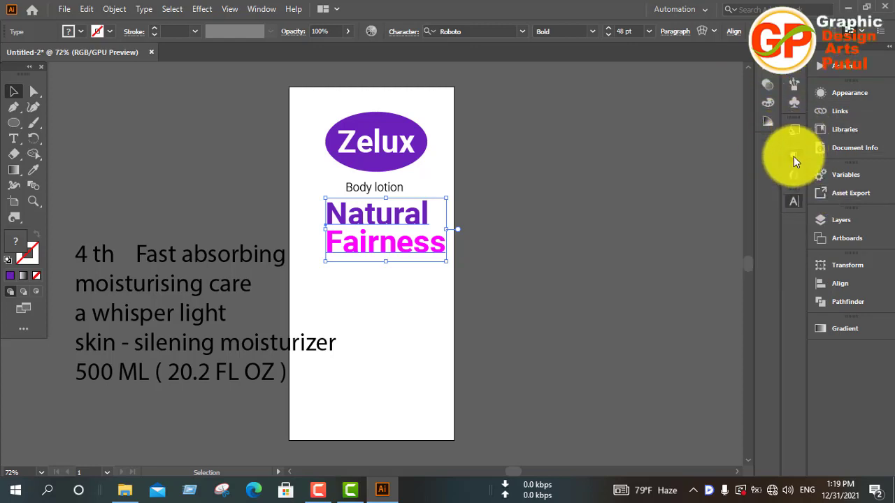
pyautogui.click(793, 158)
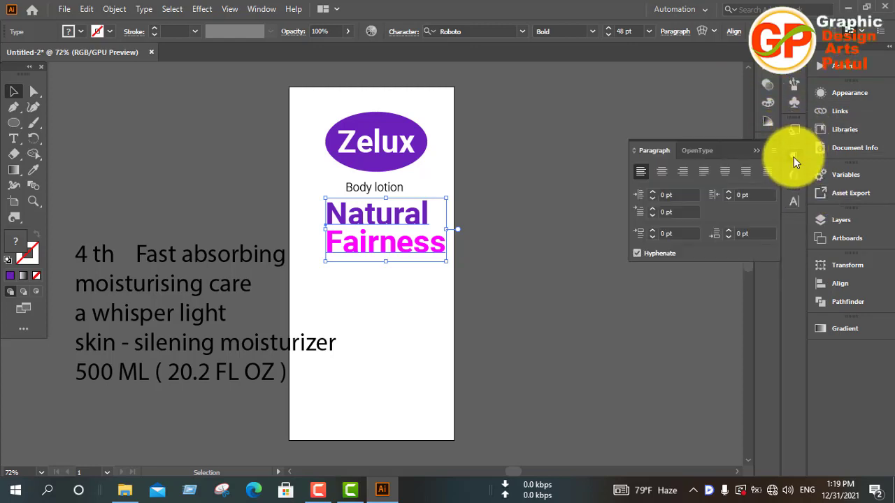
pyautogui.click(662, 175)
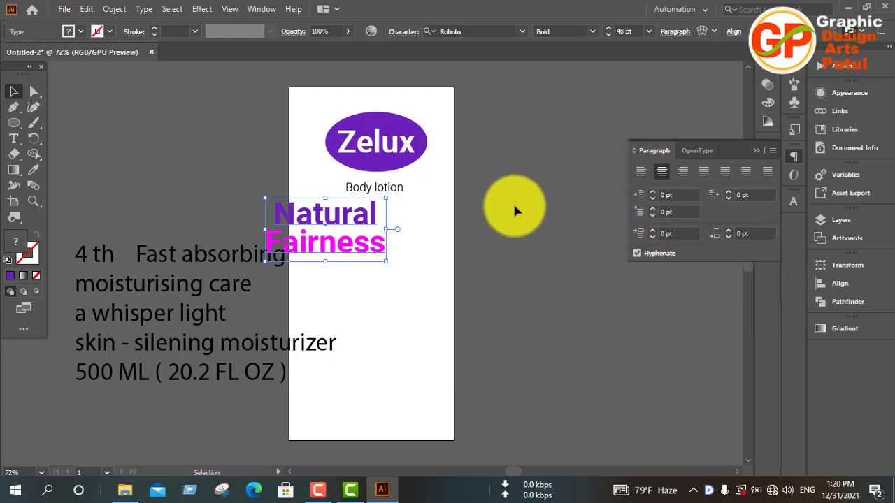
pyautogui.click(758, 151)
# Move the "Natural Fairness" text back onto the artboard, centered under "Body lotion" and the logo ellipse.
pyautogui.moveTo(355, 226); pyautogui.dragTo(403, 207)
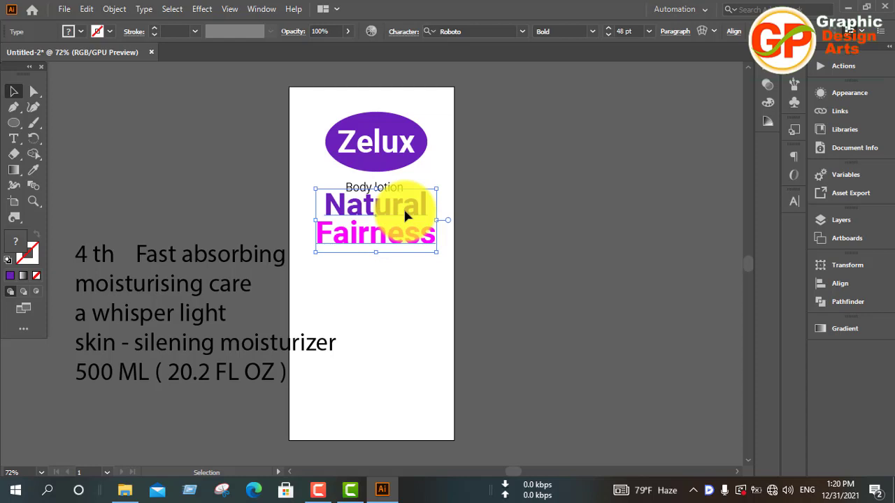
pyautogui.press('Down')
pyautogui.press('Down')
pyautogui.press('Down')
pyautogui.press('Down')
pyautogui.press('Down')
pyautogui.press('Down')
pyautogui.press('Down')
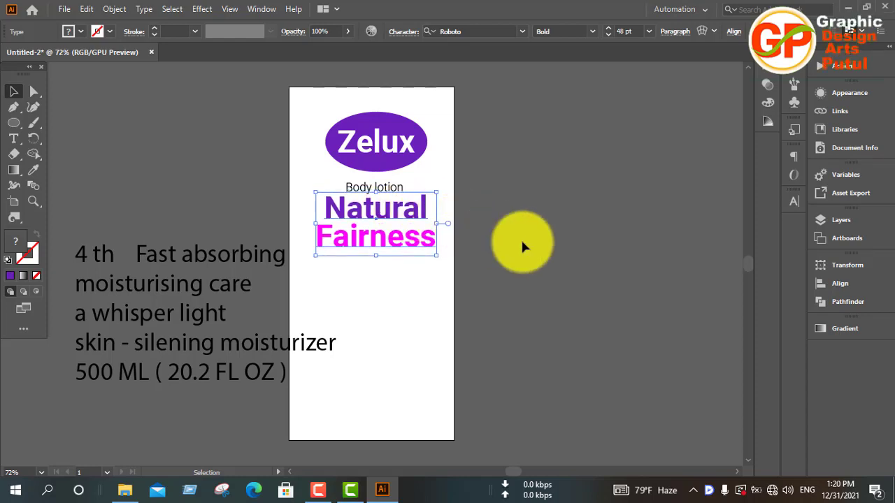
# Reduce the "Natural Fairness" text's font size to 35 pt.
pyautogui.click(793, 204)
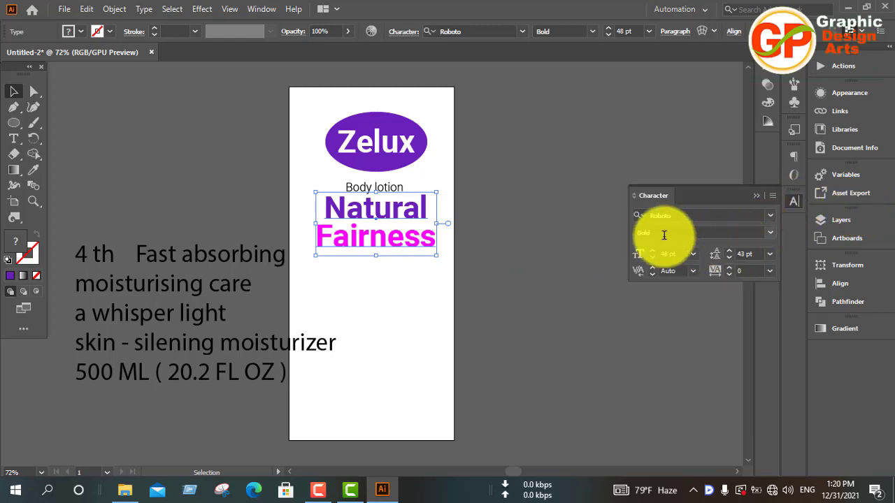
pyautogui.click(652, 257)
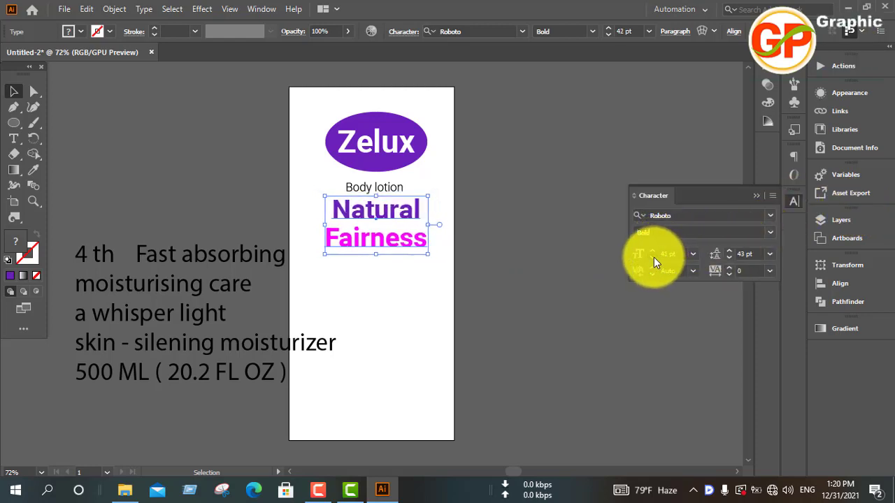
pyautogui.click(654, 258)
pyautogui.click(654, 257)
pyautogui.click(654, 257)
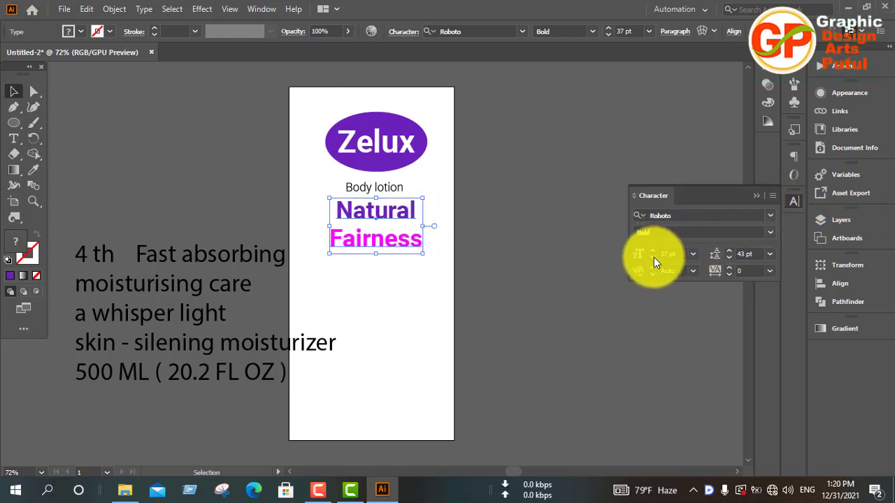
pyautogui.click(653, 257)
pyautogui.click(653, 257)
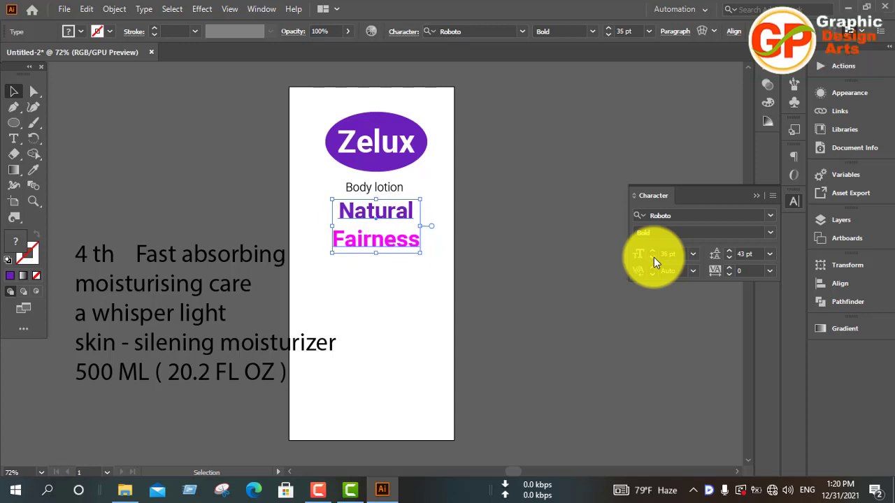
# Tighten the "Natural Fairness" text's leading to 31 pt.
pyautogui.click(730, 260)
pyautogui.click(730, 260)
pyautogui.click(730, 260)
pyautogui.click(730, 260)
pyautogui.click(730, 260)
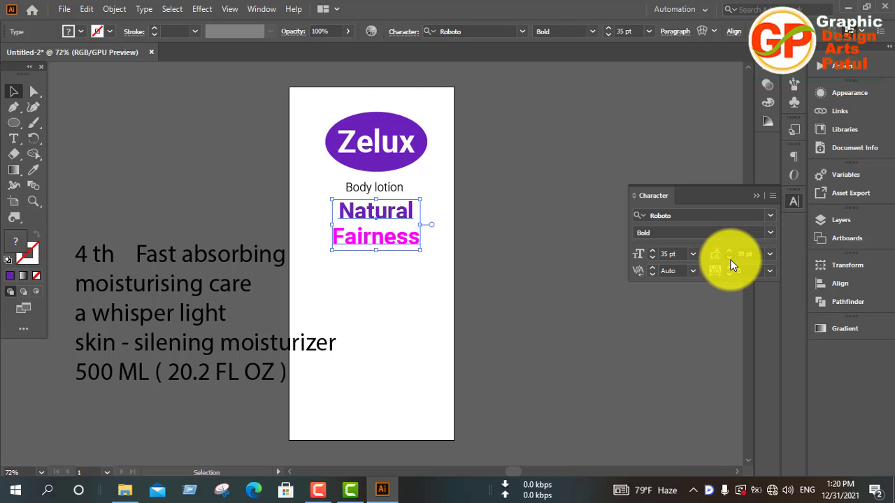
pyautogui.click(730, 260)
pyautogui.click(730, 260)
pyautogui.click(730, 260)
pyautogui.click(730, 260)
pyautogui.click(730, 260)
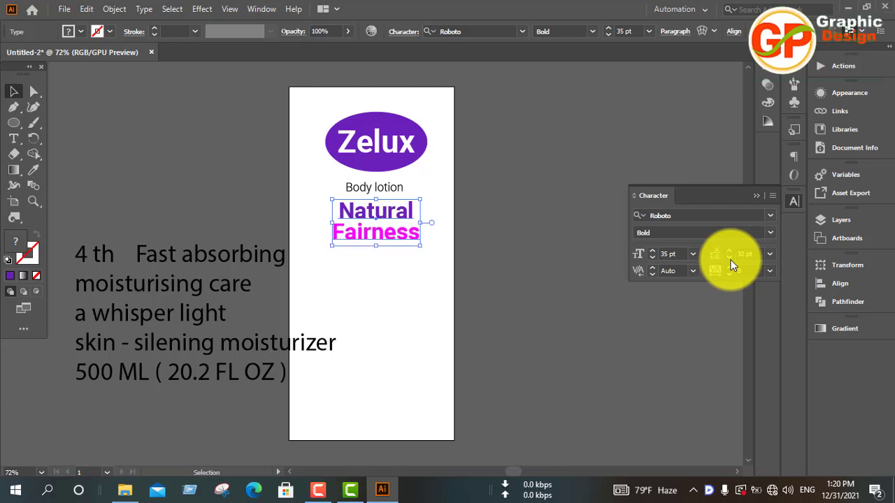
pyautogui.click(730, 260)
# Nudge the "Natural Fairness" text up so it sits just beneath "Body lotion", and deselect it.
pyautogui.press('Up')
pyautogui.press('Up')
pyautogui.press('Up')
pyautogui.press('Up')
pyautogui.press('Up')
pyautogui.press('Up')
pyautogui.press('Up')
pyautogui.press('Up')
pyautogui.press('Up')
pyautogui.press('Up')
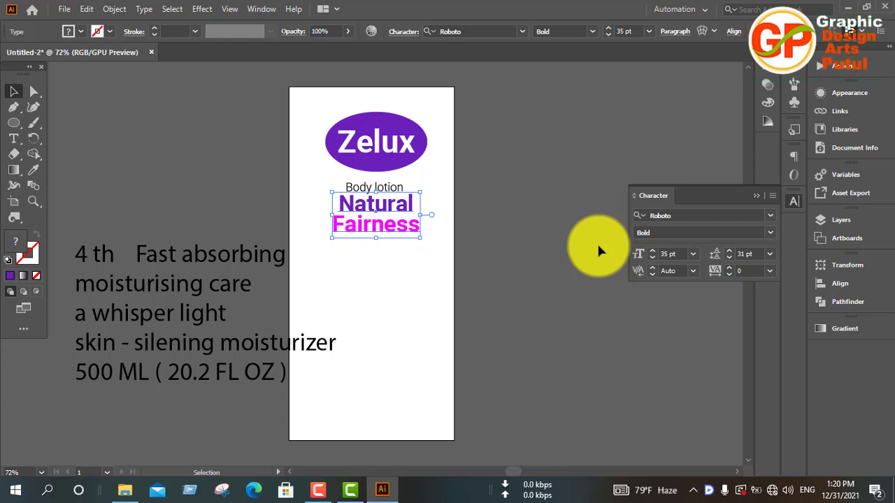
pyautogui.click(518, 258)
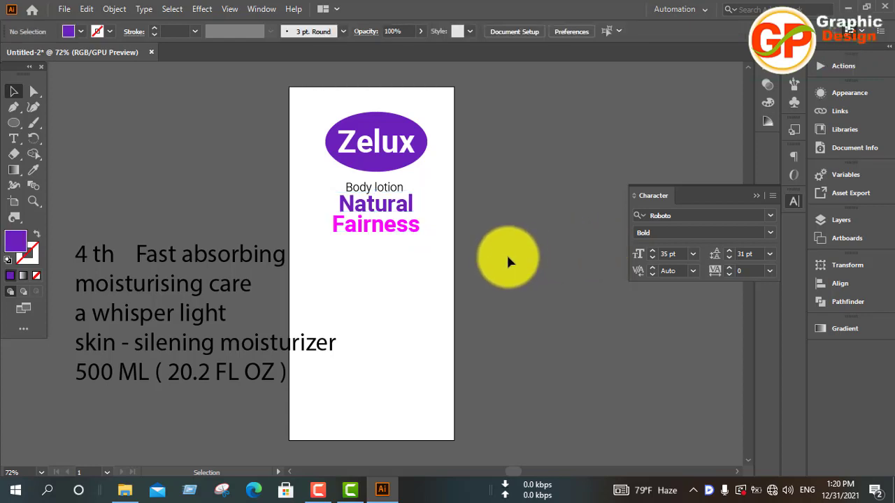
# Cut "4 th" out of the copy block and paste it as a separate text object.
pyautogui.scroll(-4, 496, 254)
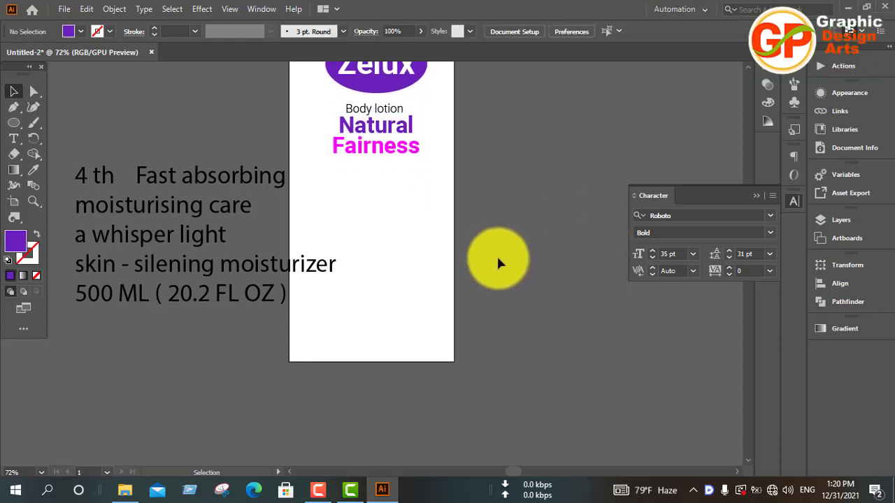
pyautogui.tripleClick(102, 164)
pyautogui.click(102, 160)
pyautogui.moveTo(115, 161); pyautogui.dragTo(75, 160)
pyautogui.hotkey('ctrl', 'c')
pyautogui.press('BackSpace')
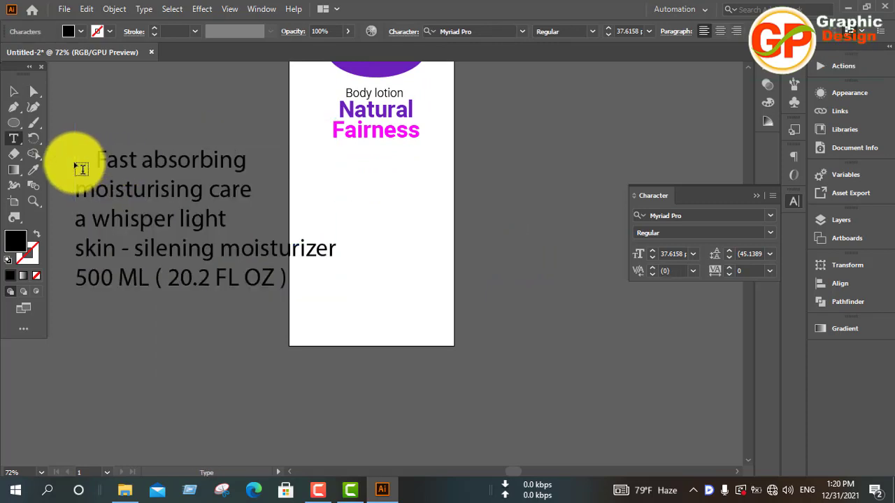
pyautogui.click(15, 93)
pyautogui.click(103, 90)
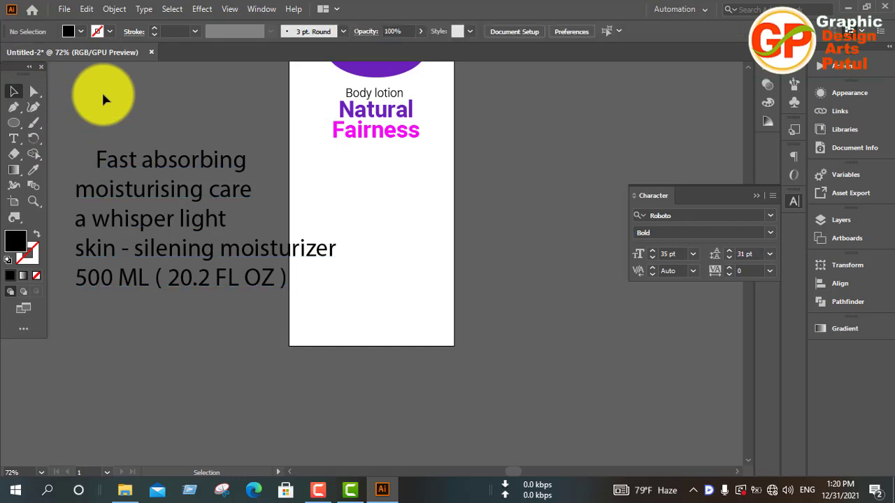
pyautogui.hotkey('ctrl', 'v')
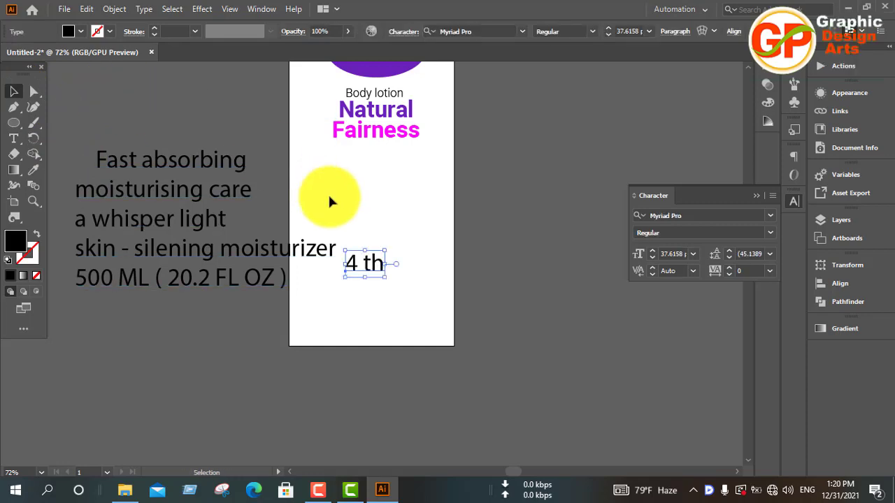
# Copy the "Body lotion" formatting onto "4 th" with the Eyedropper and place it just below the start of "Fairness".
pyautogui.moveTo(368, 274); pyautogui.dragTo(343, 170)
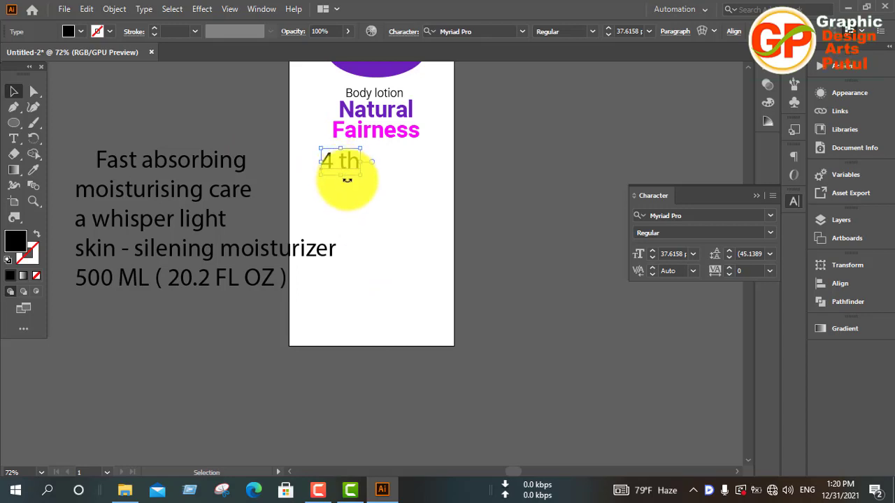
pyautogui.press('i')
pyautogui.click(372, 93)
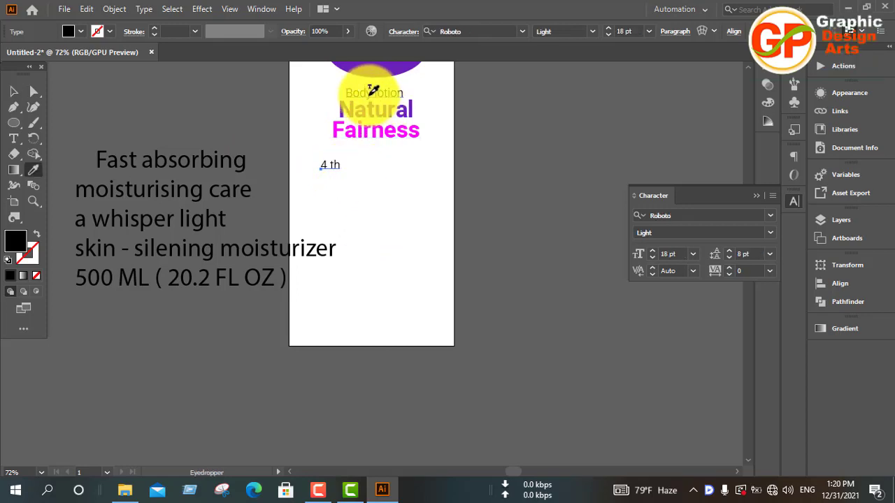
pyautogui.click(14, 92)
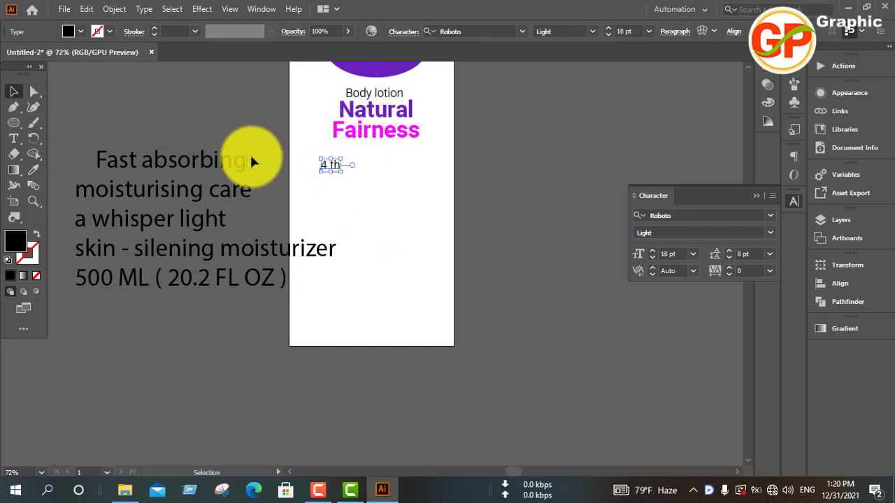
pyautogui.moveTo(328, 165); pyautogui.dragTo(330, 153)
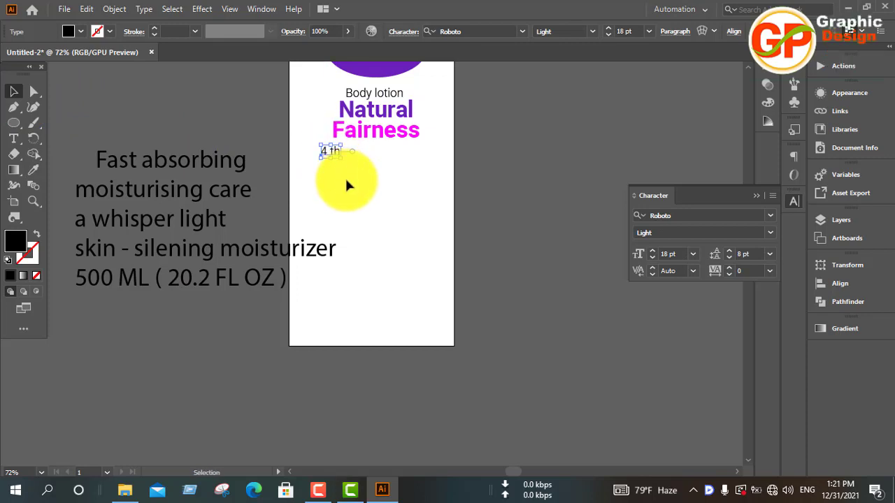
pyautogui.click(347, 184)
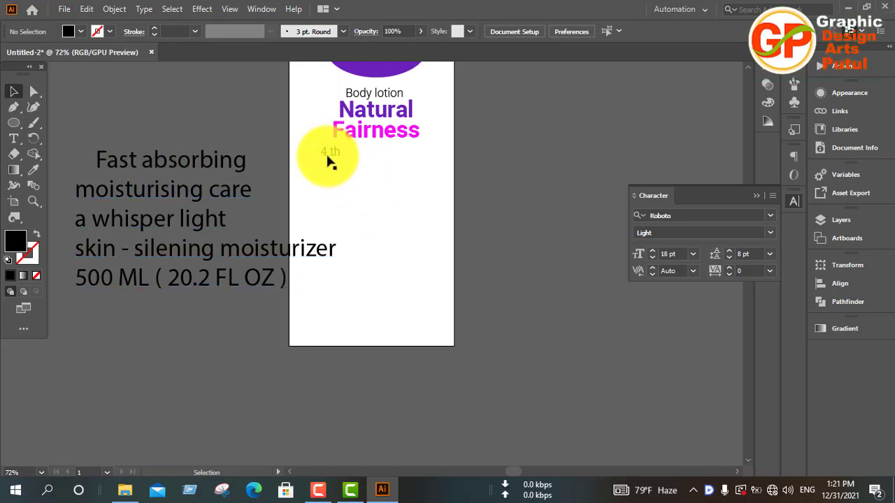
# Draw a thin black vertical rectangle as a divider immediately to the right of "4 th".
pyautogui.click(13, 122)
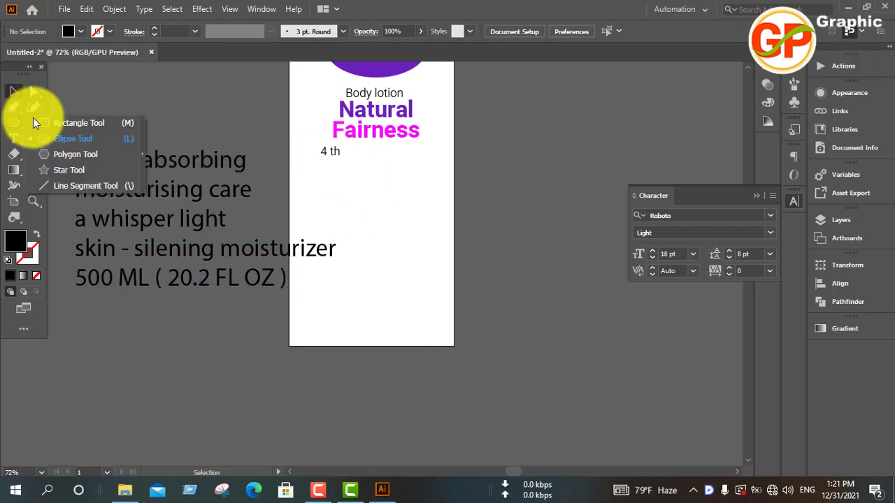
pyautogui.click(75, 123)
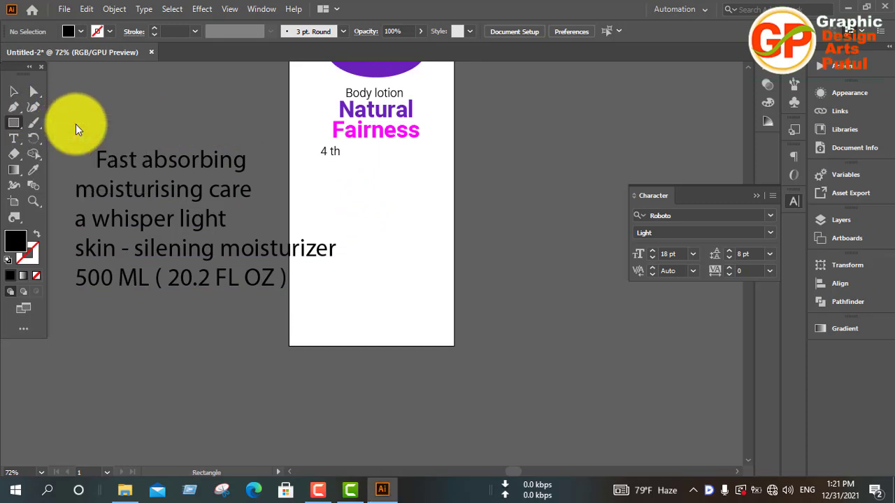
pyautogui.moveTo(345, 148); pyautogui.dragTo(349, 184)
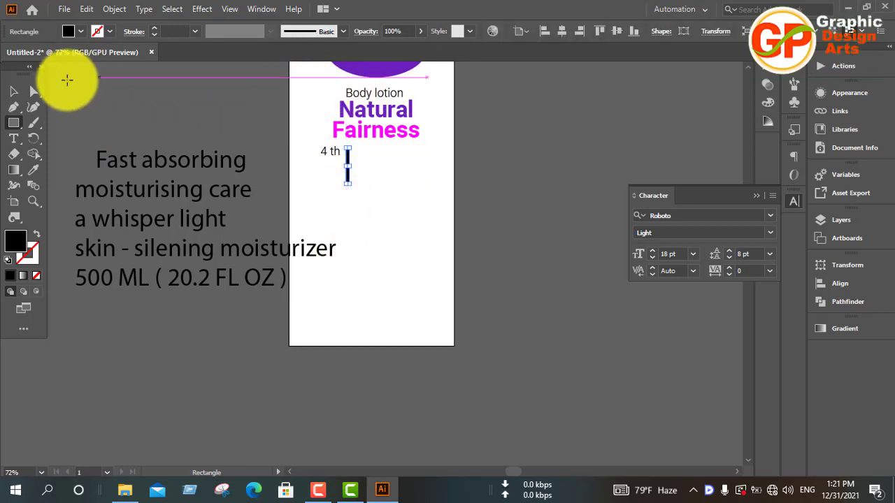
pyautogui.click(13, 91)
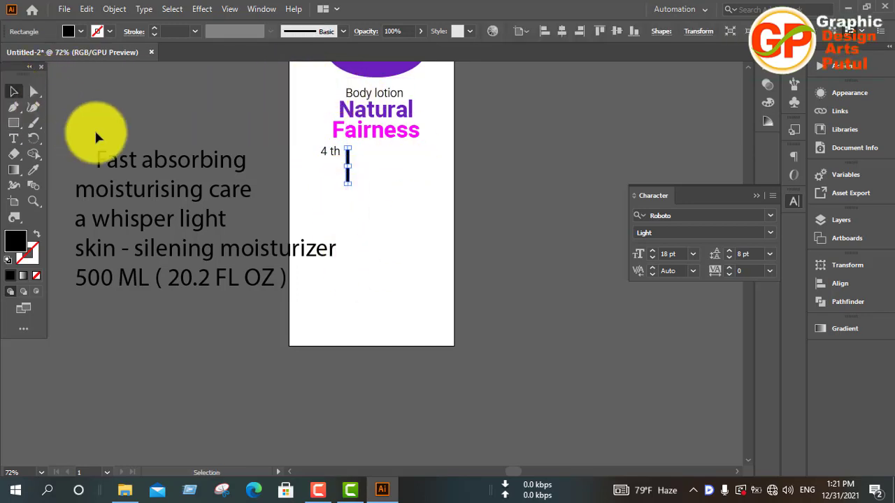
# Narrow the black divider rectangle beside "4 th" from its right edge, keeping its height, and deselect it.
pyautogui.click(390, 213)
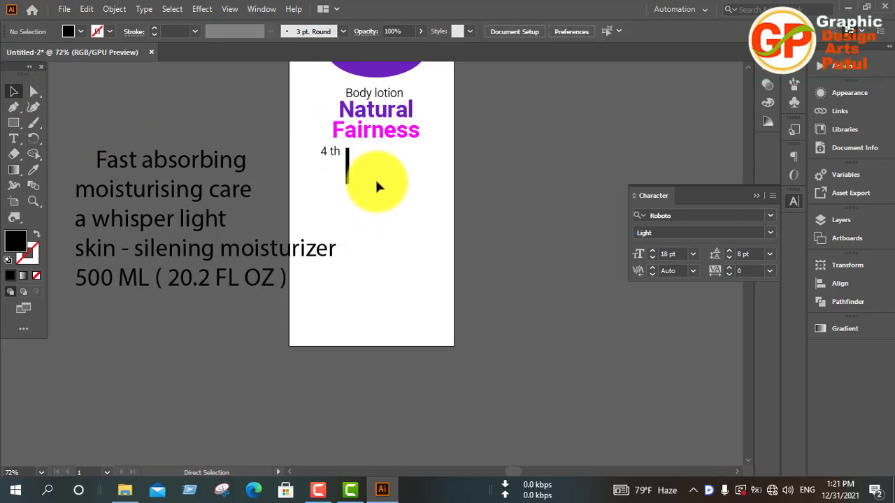
pyautogui.hotkey('ctrl', '+')
pyautogui.hotkey('ctrl', '+')
pyautogui.hotkey('ctrl', '+')
pyautogui.scroll(3, 376, 182)
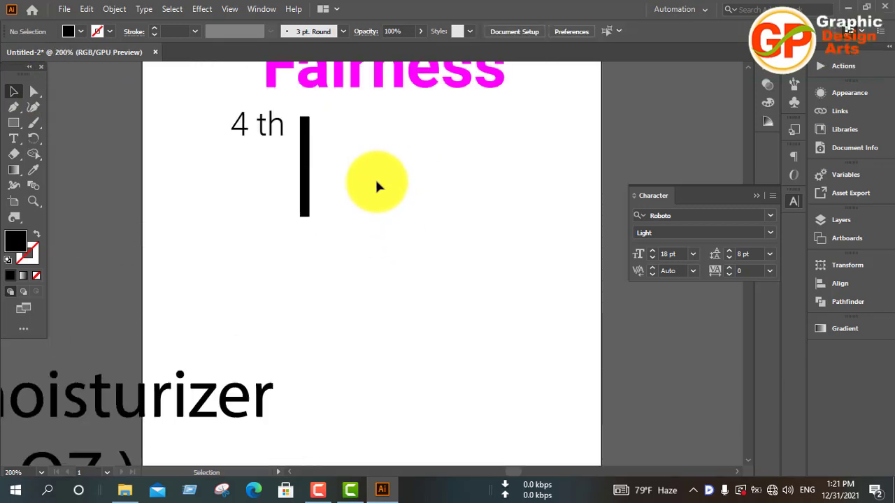
pyautogui.moveTo(344, 220); pyautogui.dragTo(272, 267)
pyautogui.click(323, 272)
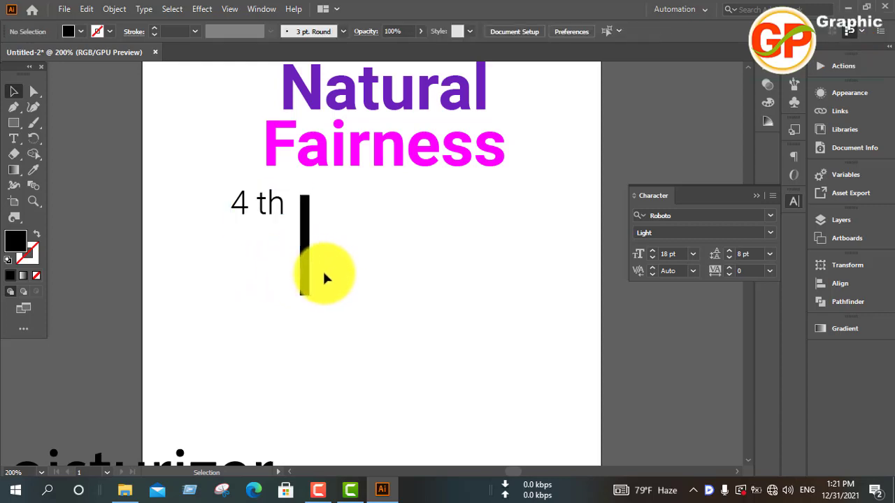
pyautogui.click(298, 288)
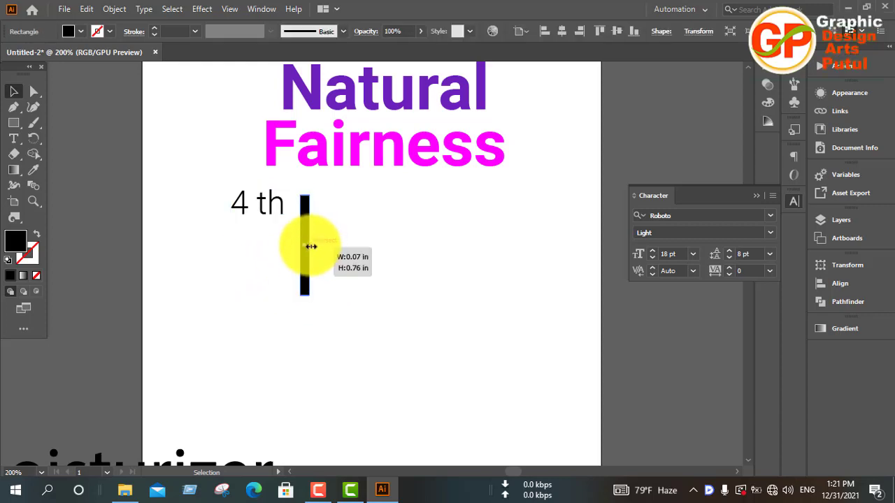
pyautogui.moveTo(308, 248); pyautogui.dragTo(305, 249)
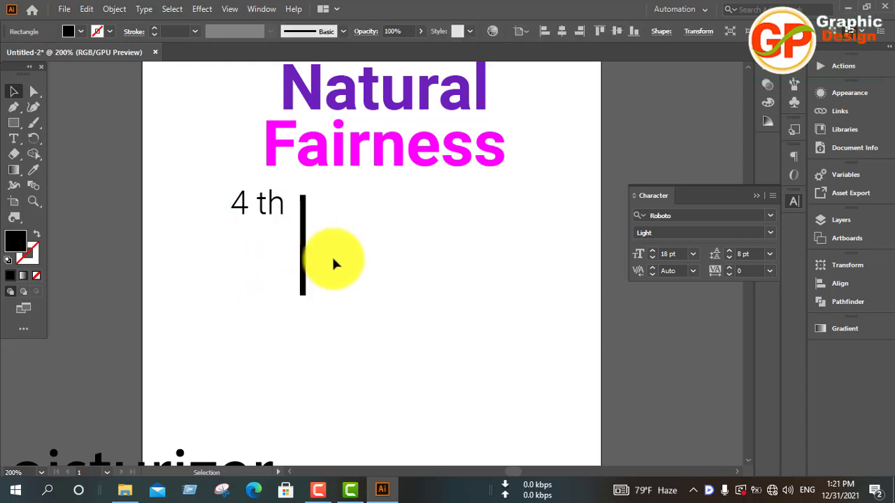
pyautogui.click(331, 255)
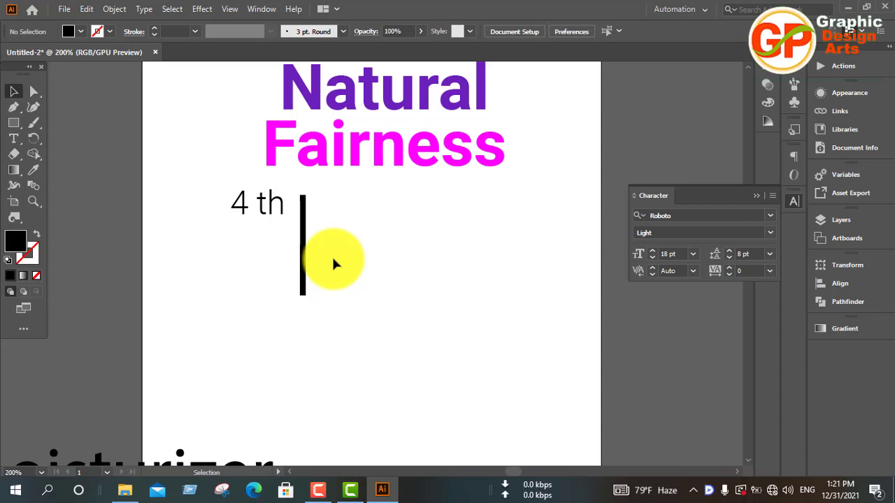
pyautogui.click(316, 493)
pyautogui.click(845, 427)
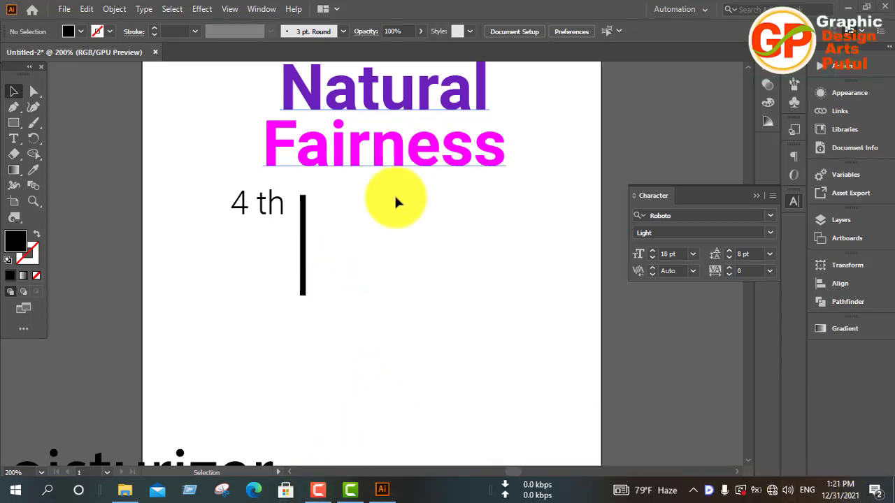
# Cut "Fast absorbing moisturising care" out of the copy block and paste it as a separate text object.
pyautogui.scroll(-5, 266, 336)
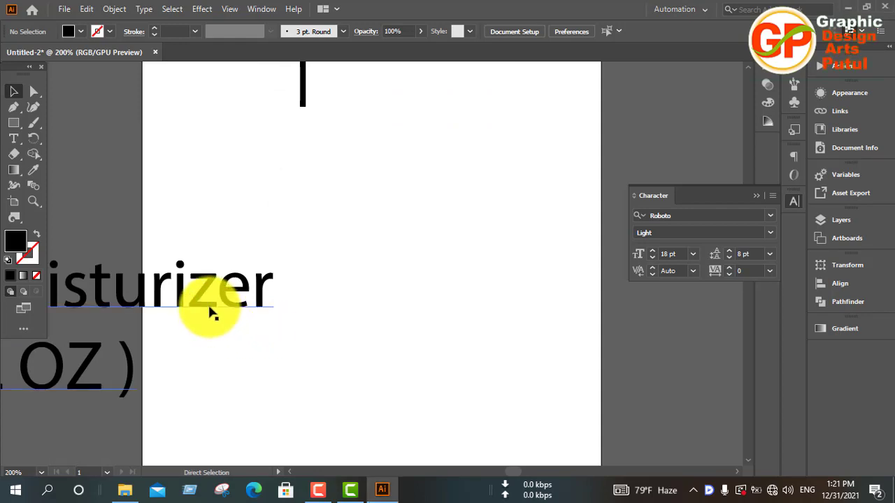
pyautogui.hotkey('ctrl', '-')
pyautogui.hotkey('ctrl', '-')
pyautogui.hotkey('ctrl', '-')
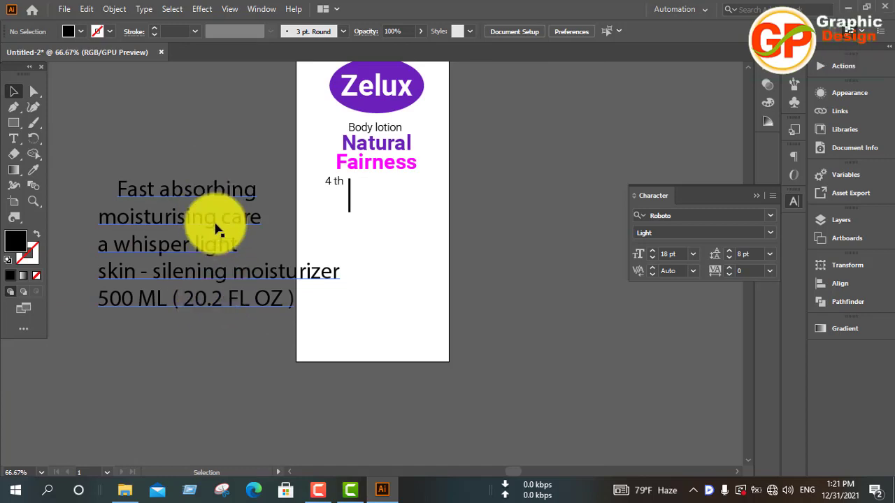
pyautogui.click(220, 194)
pyautogui.tripleClick(206, 189)
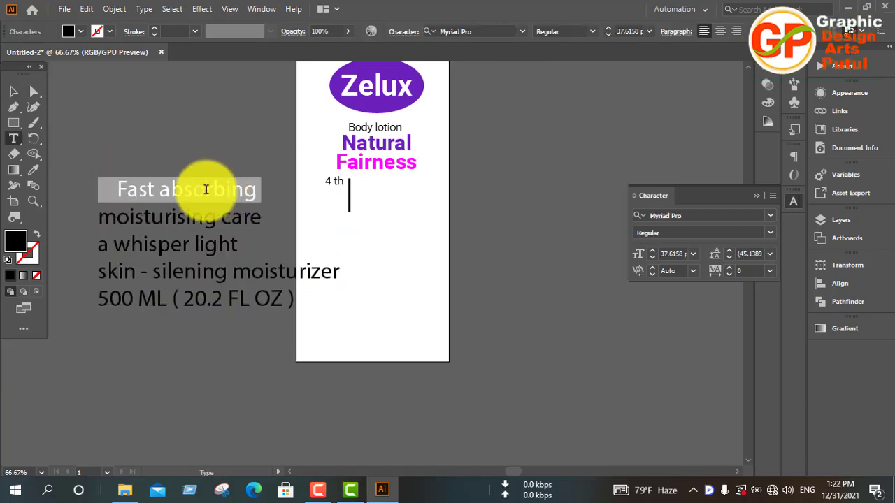
pyautogui.moveTo(116, 188); pyautogui.dragTo(263, 230)
pyautogui.hotkey('ctrl', 'c')
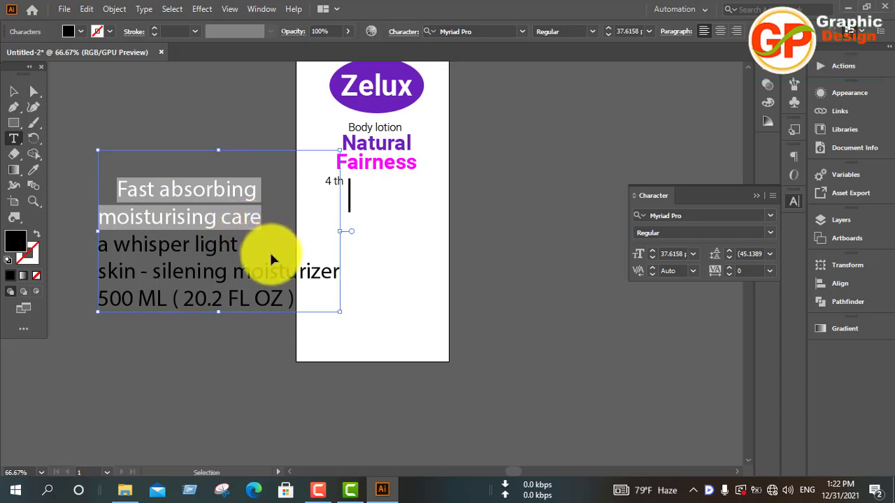
pyautogui.press('BackSpace')
pyautogui.click(34, 92)
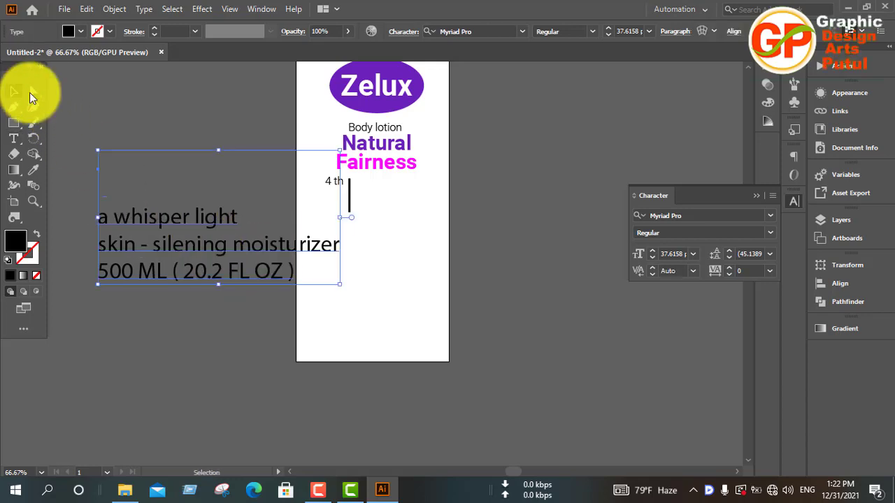
pyautogui.click(194, 107)
pyautogui.hotkey('ctrl', 'v')
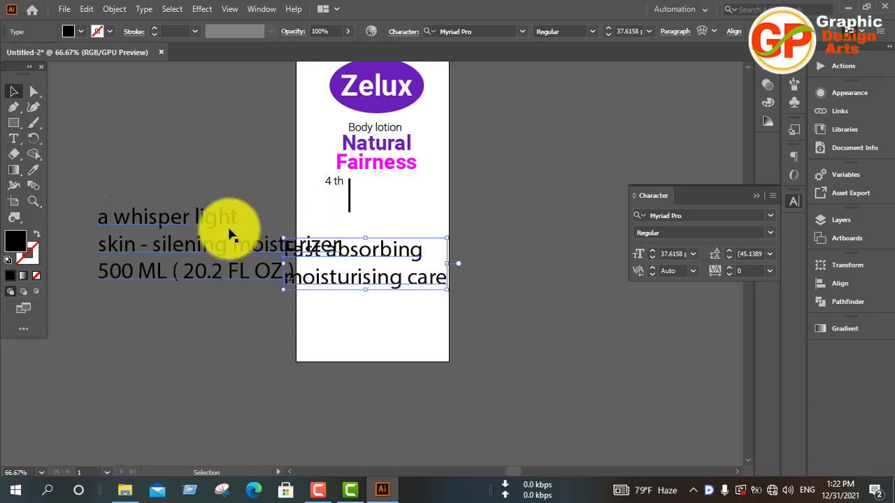
# Move the remaining copy block clear of the artboard and place "Fast absorbing moisturising care" just right of the divider.
pyautogui.moveTo(223, 243); pyautogui.dragTo(120, 305)
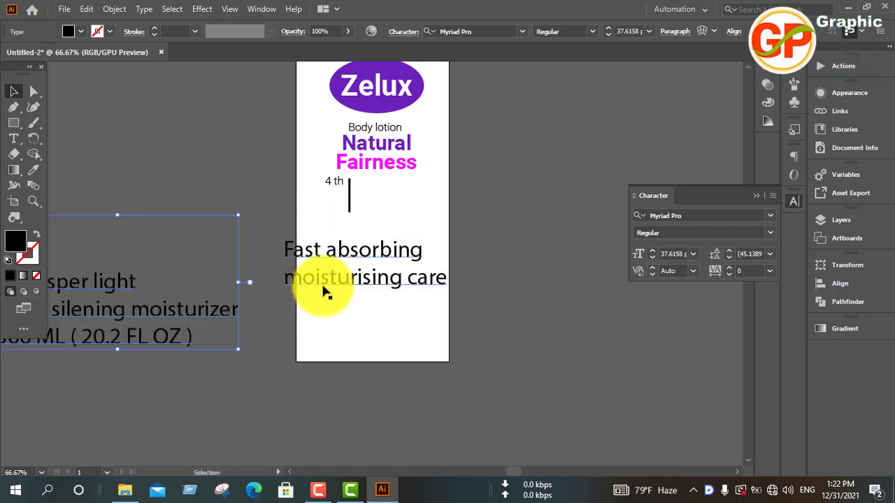
pyautogui.moveTo(319, 281); pyautogui.dragTo(398, 227)
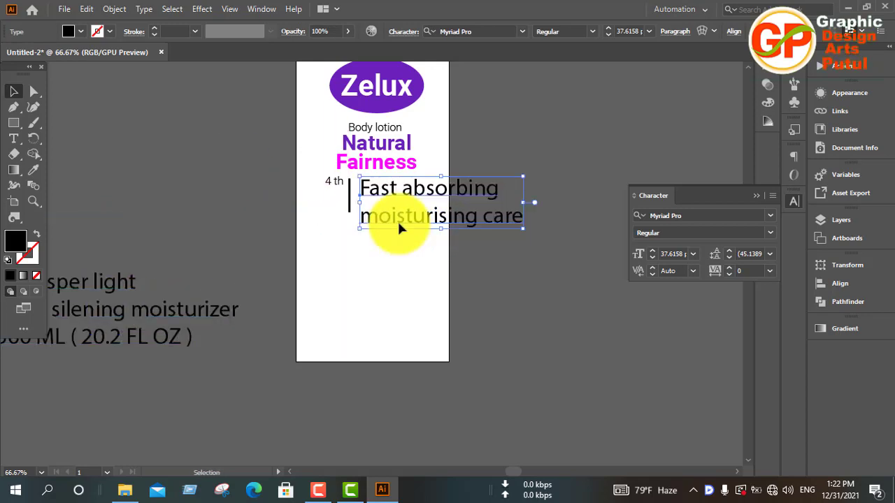
# Copy the "4 th" formatting onto "Fast absorbing moisturising care" with the Eyedropper and set its leading to 17 pt.
pyautogui.press('i')
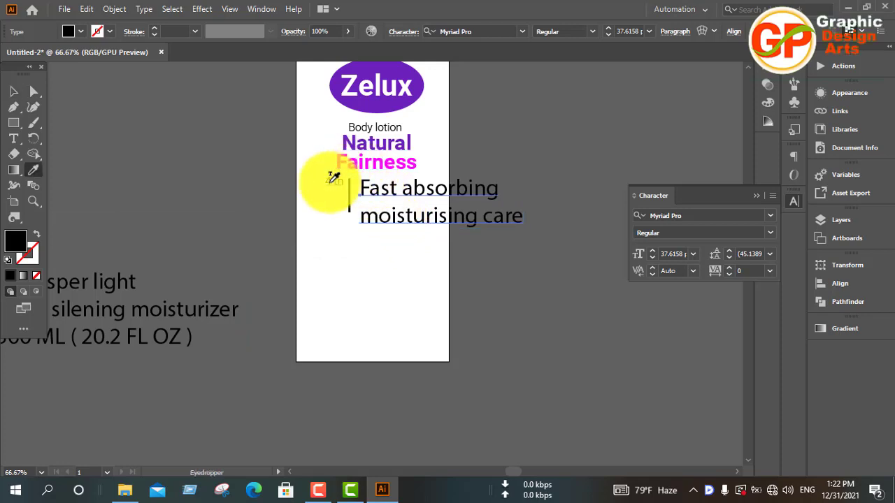
pyautogui.click(331, 180)
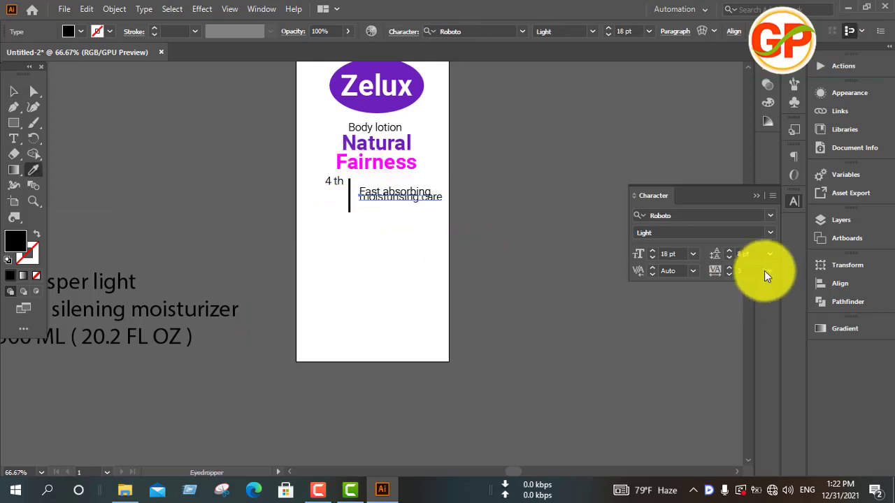
pyautogui.click(727, 252)
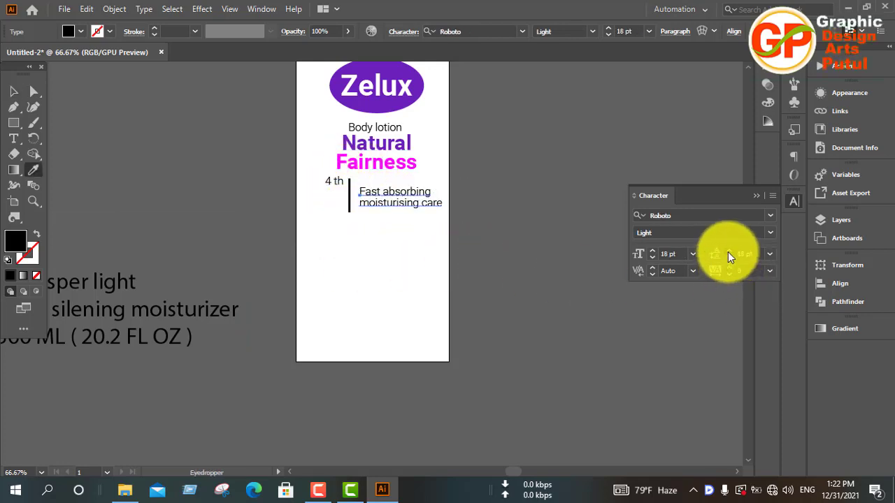
pyautogui.click(729, 256)
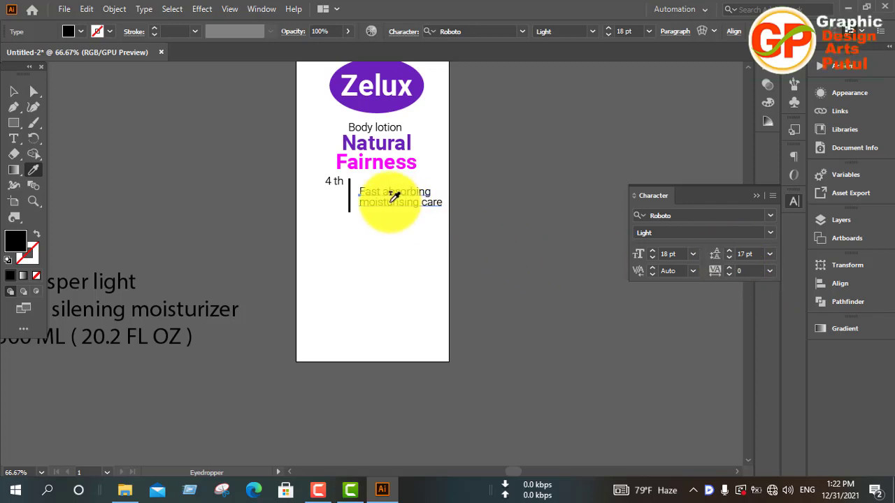
# Raise "Fast absorbing moisturising care" level with "4 th", and shift the divider up slightly so it starts just above the text.
pyautogui.press('v')
pyautogui.moveTo(389, 203); pyautogui.dragTo(389, 192)
pyautogui.click(348, 201)
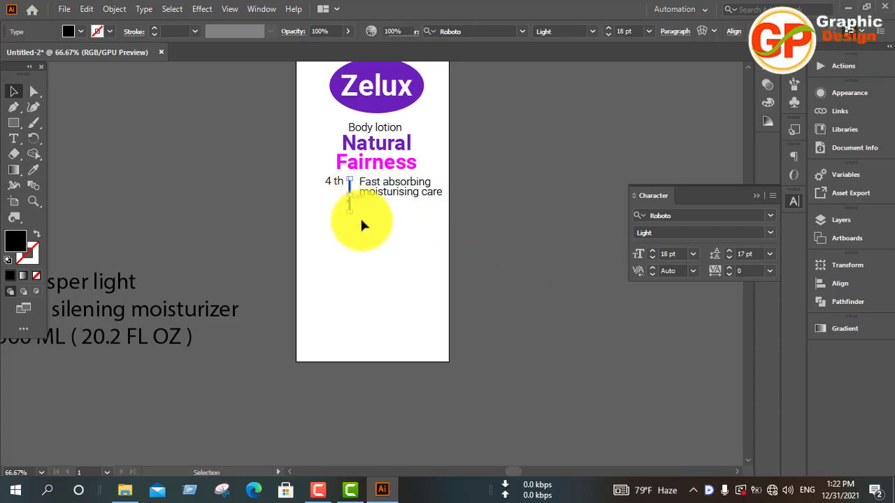
pyautogui.press('Up')
pyautogui.press('Up')
pyautogui.press('Up')
pyautogui.press('Up')
pyautogui.press('Up')
pyautogui.press('Up')
pyautogui.press('Up')
pyautogui.press('Up')
pyautogui.press('Up')
pyautogui.press('Up')
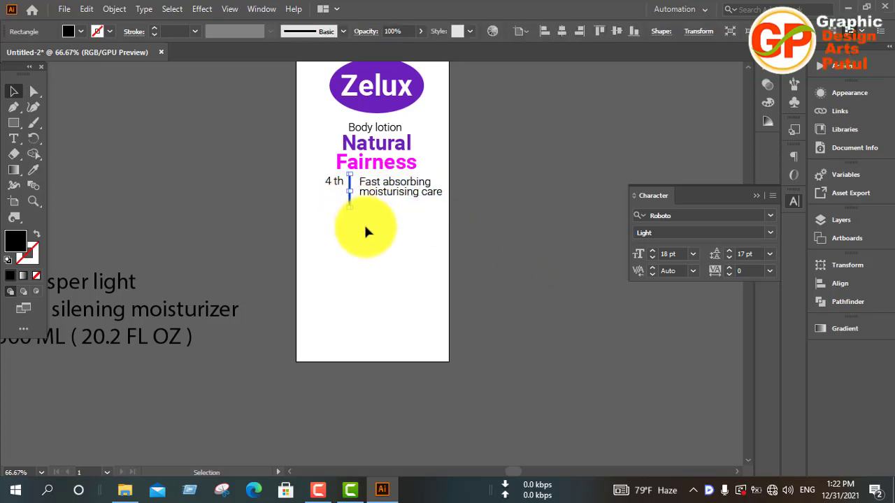
pyautogui.click(364, 252)
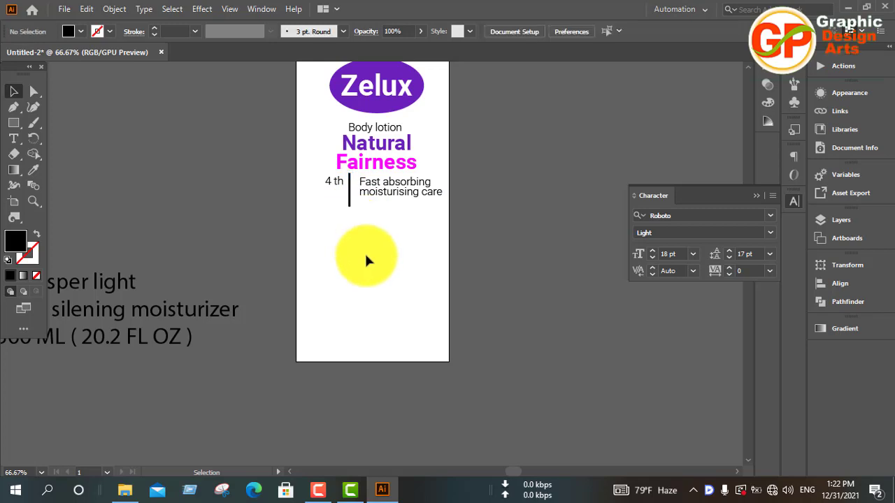
pyautogui.click(349, 200)
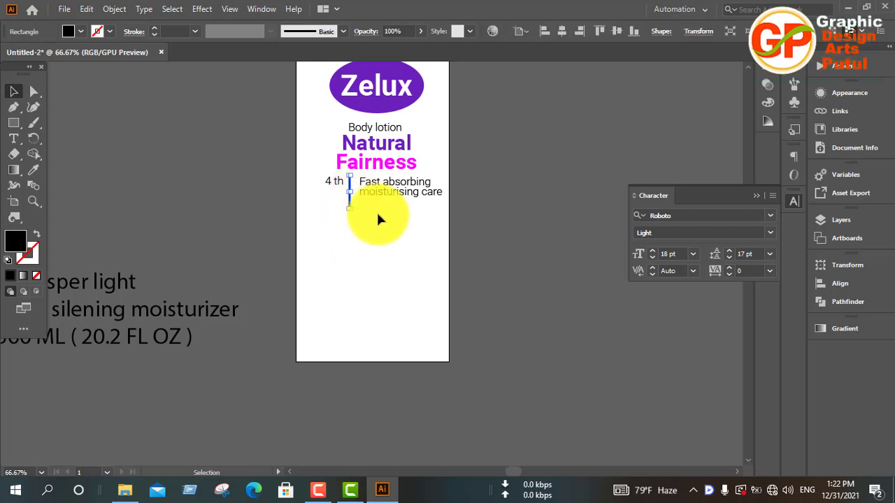
pyautogui.click(376, 211)
# Move "Fast absorbing moisturising care" close to the divider's right side and lower "4 th" so both sit at the divider's mid-height.
pyautogui.moveTo(371, 191); pyautogui.dragTo(367, 196)
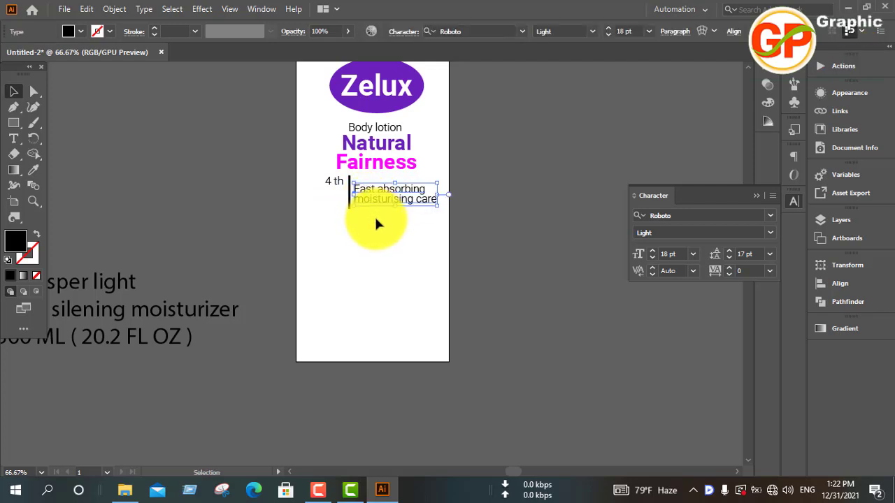
pyautogui.press('Up')
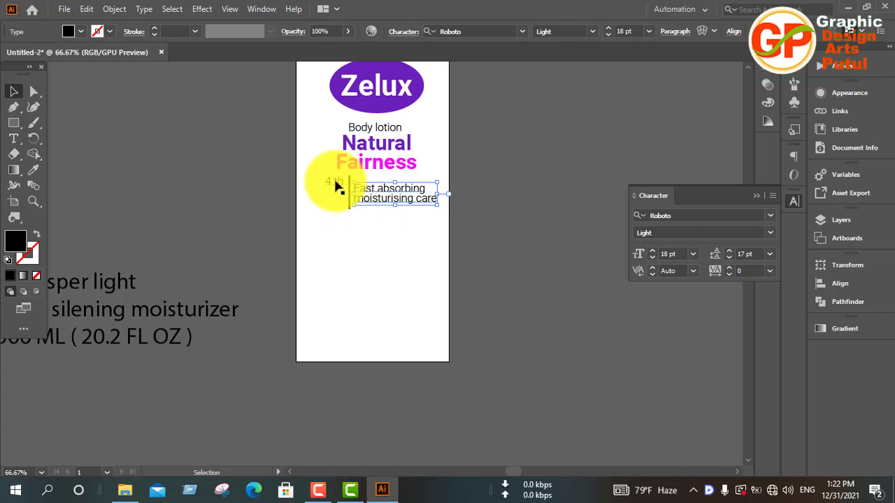
pyautogui.moveTo(335, 185); pyautogui.dragTo(335, 194)
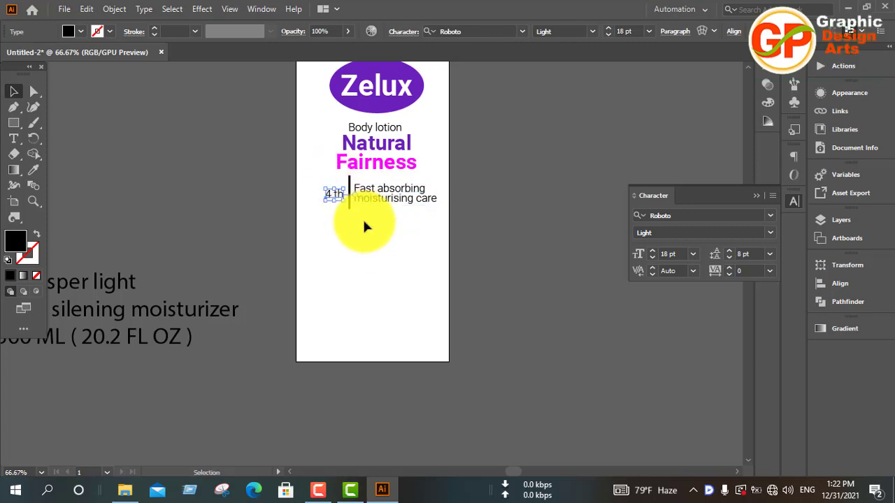
pyautogui.click(379, 229)
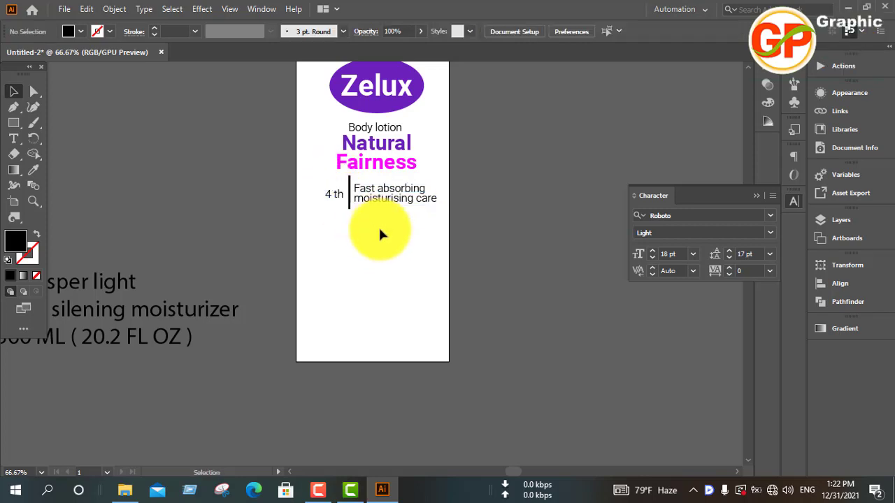
# Increase the "4 th" font size to 27 pt.
pyautogui.click(335, 199)
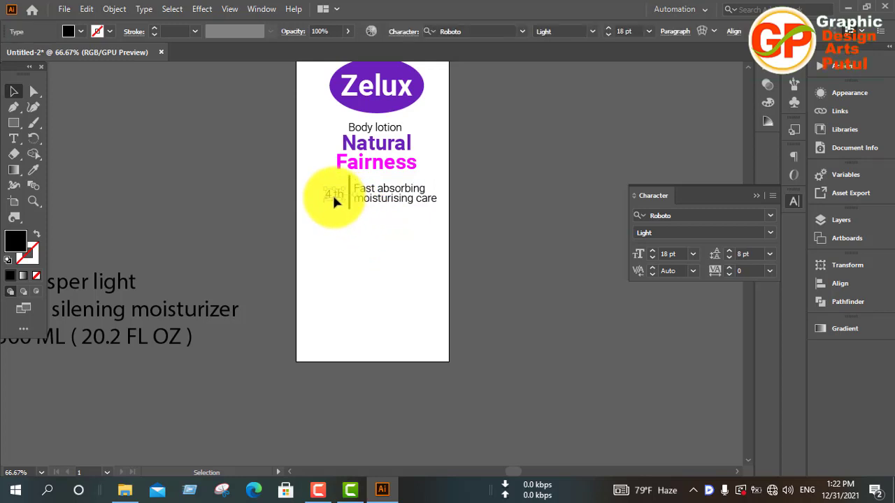
pyautogui.click(652, 249)
pyautogui.click(652, 250)
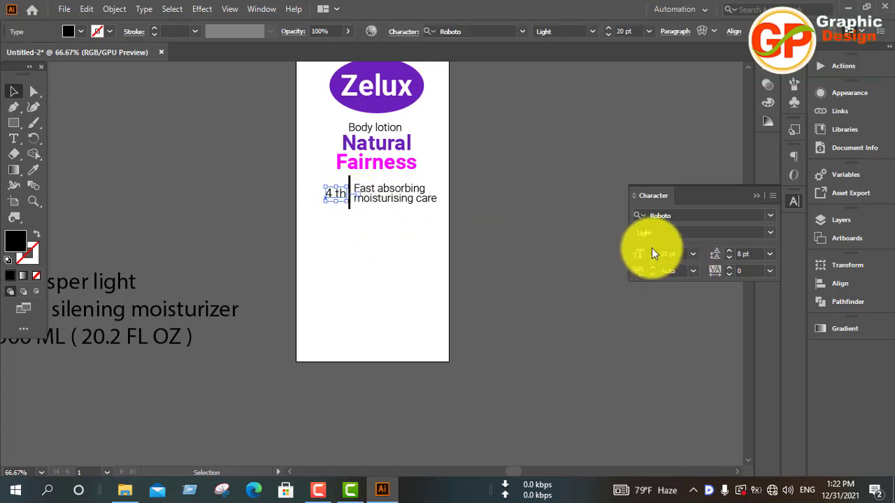
pyautogui.click(652, 250)
pyautogui.click(653, 249)
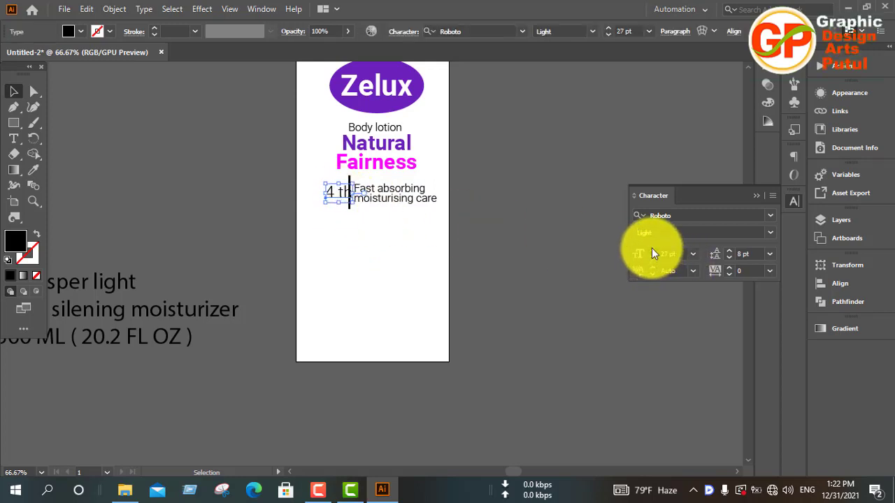
# Reposition the enlarged "4 th" immediately left of the divider, vertically centered on it, and deselect it.
pyautogui.moveTo(342, 199); pyautogui.dragTo(336, 186)
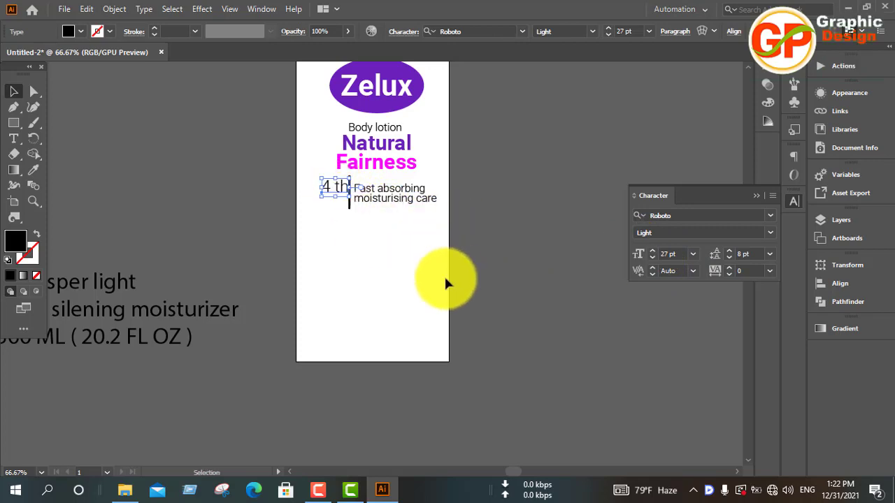
pyautogui.press('Left')
pyautogui.press('Left')
pyautogui.press('Down')
pyautogui.press('Down')
pyautogui.press('Down')
pyautogui.press('Down')
pyautogui.press('Down')
pyautogui.press('Down')
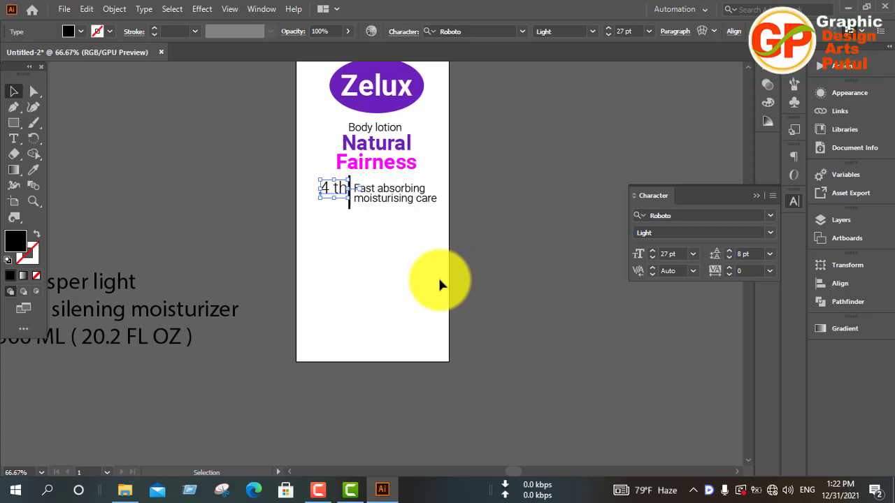
pyautogui.press('Down')
pyautogui.press('Down')
pyautogui.press('Down')
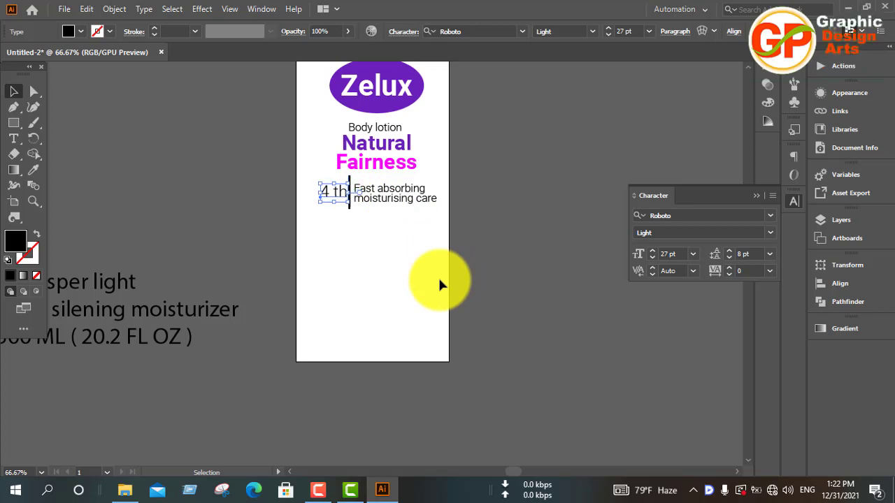
pyautogui.click(435, 279)
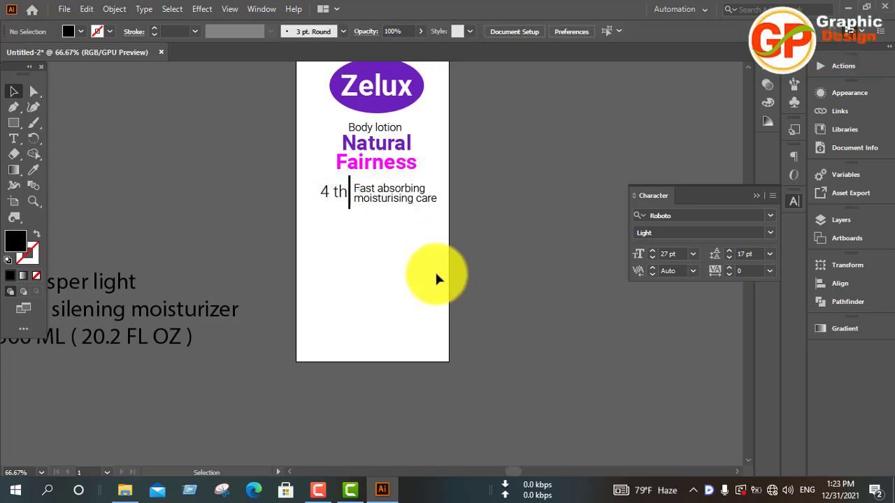
# Try to apply the Zelux lettering's appearance to "4 th", the divider and "Fast absorbing moisturising care" with the Eyedropper, and undo it.
pyautogui.moveTo(313, 228); pyautogui.dragTo(395, 194)
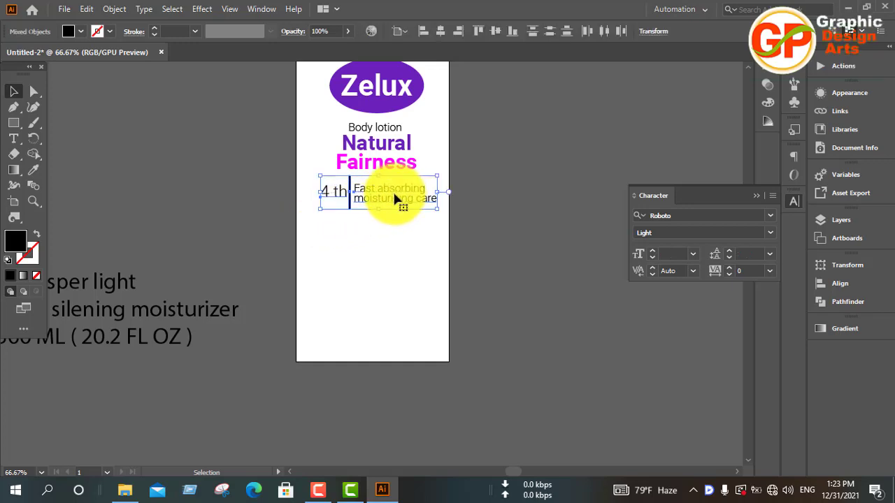
pyautogui.press('i')
pyautogui.click(366, 88)
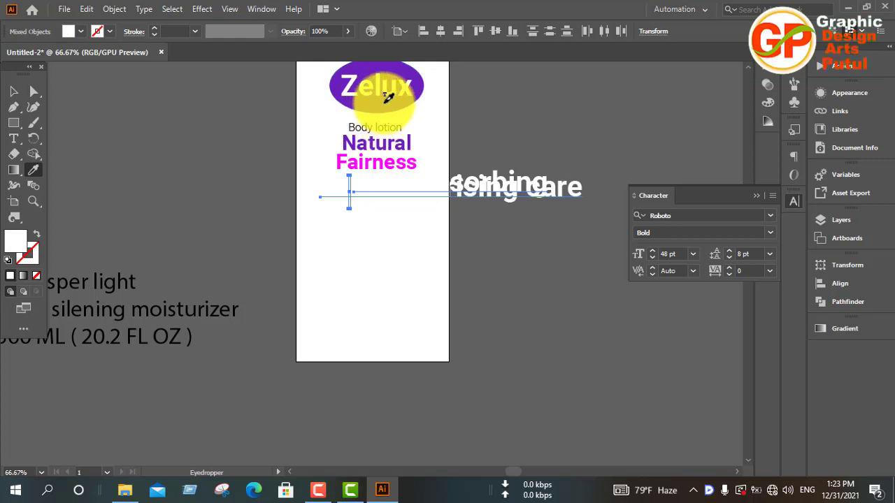
pyautogui.press('v')
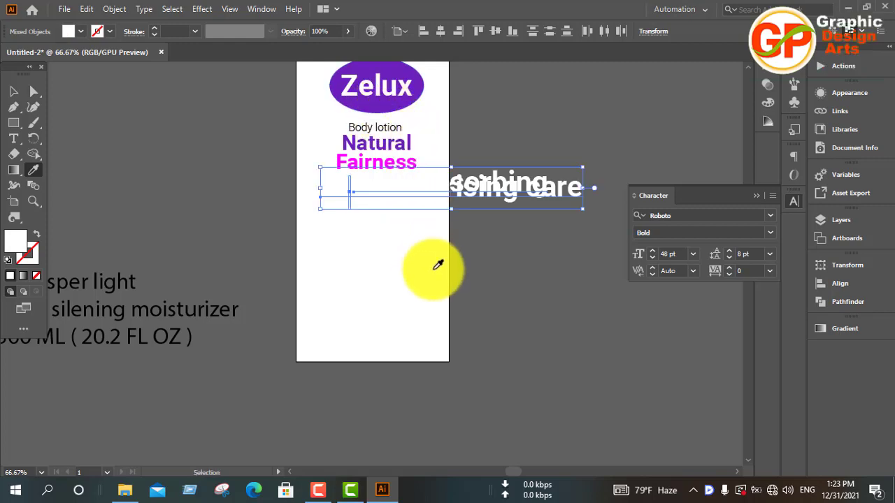
pyautogui.press('i')
pyautogui.hotkey('ctrl', 'z')
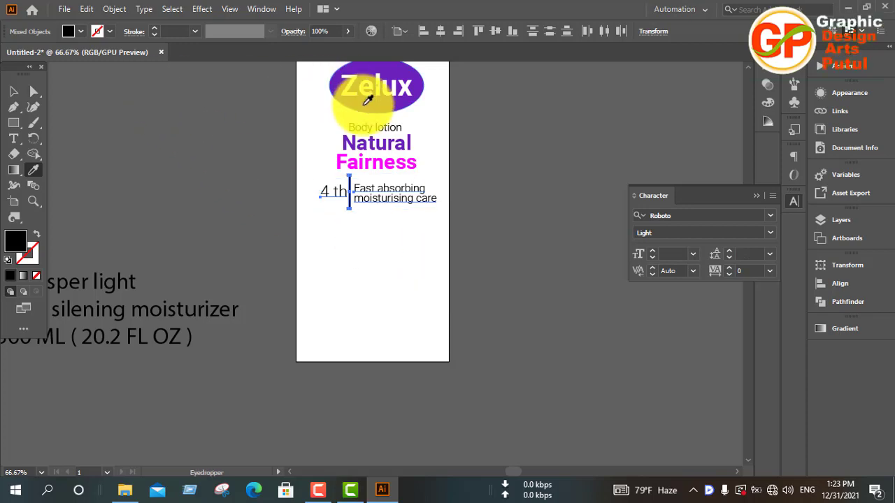
# Set the fill of "4 th", the divider and "Fast absorbing moisturising care" to purple 6313E2 and deselect them.
pyautogui.doubleClick(19, 252)
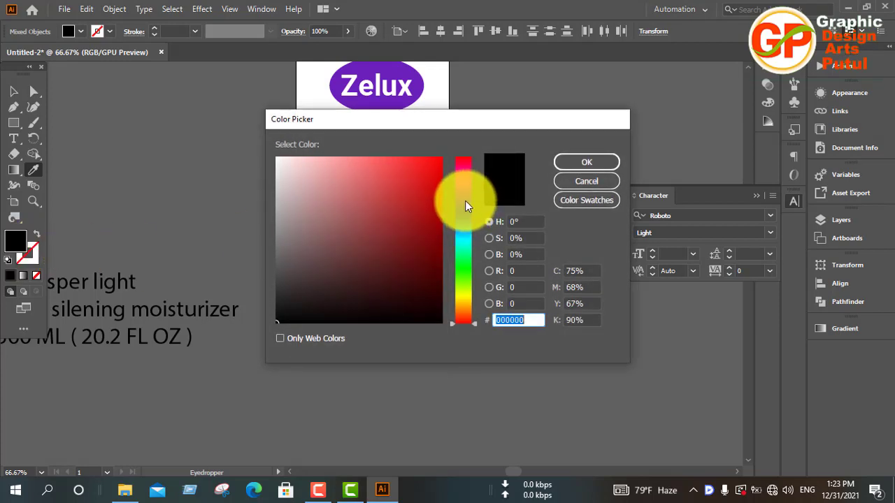
pyautogui.click(465, 201)
pyautogui.moveTo(465, 198); pyautogui.dragTo(467, 201)
pyautogui.click(429, 175)
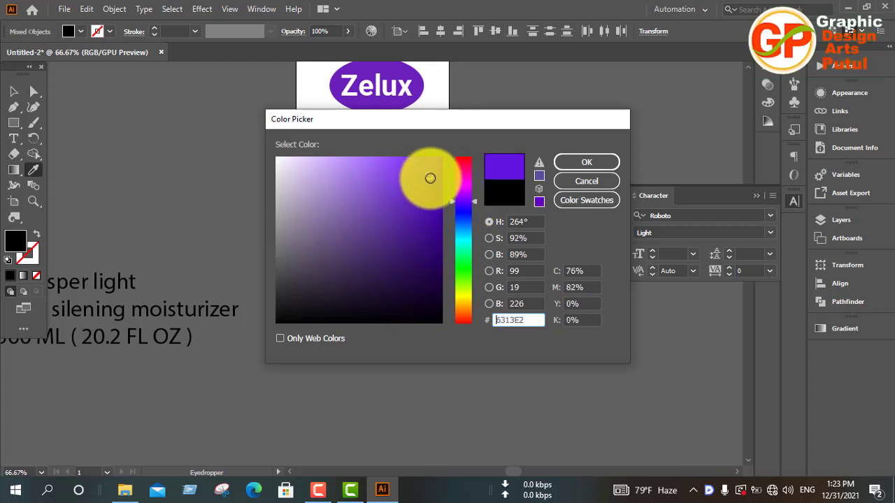
pyautogui.click(575, 161)
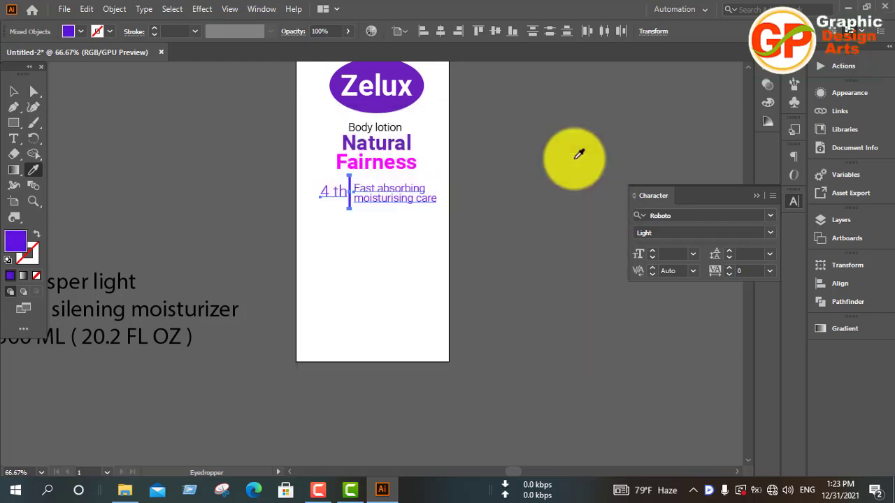
pyautogui.click(13, 91)
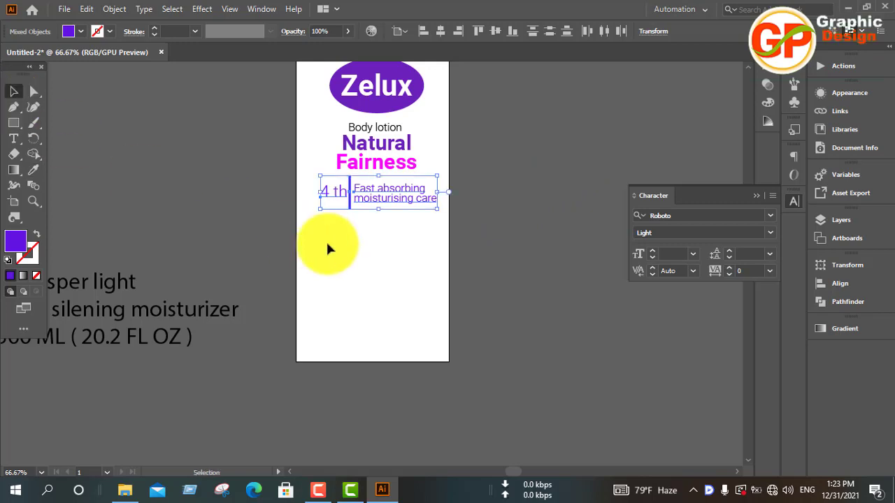
pyautogui.click(381, 261)
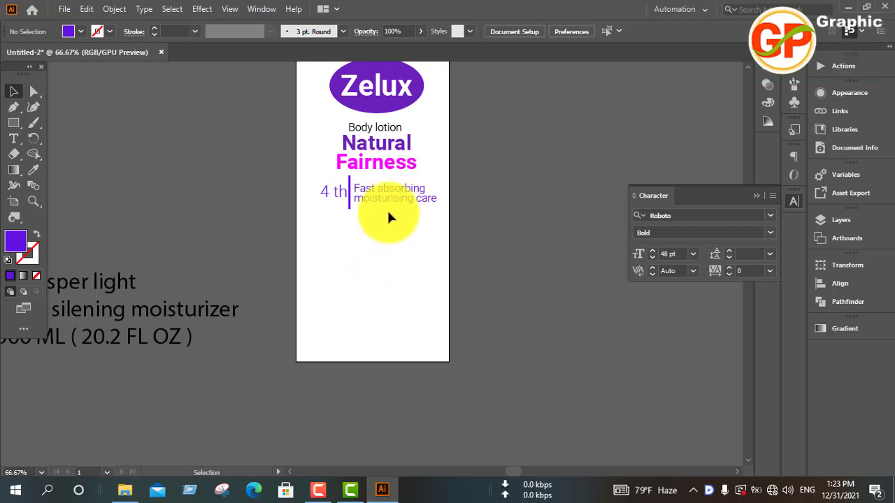
# Recolor "Body lotion" by sampling the purple "Fast absorbing moisturising care" text with the Eyedropper, and deselect it.
pyautogui.click(379, 126)
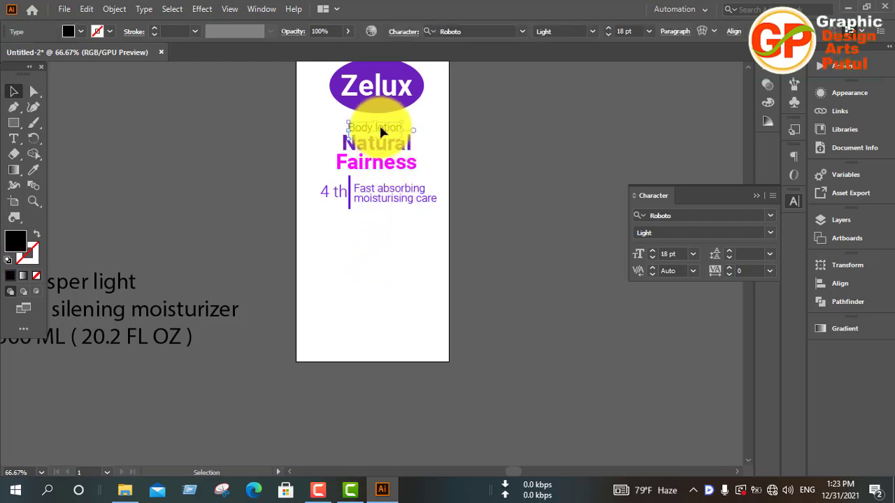
pyautogui.press('i')
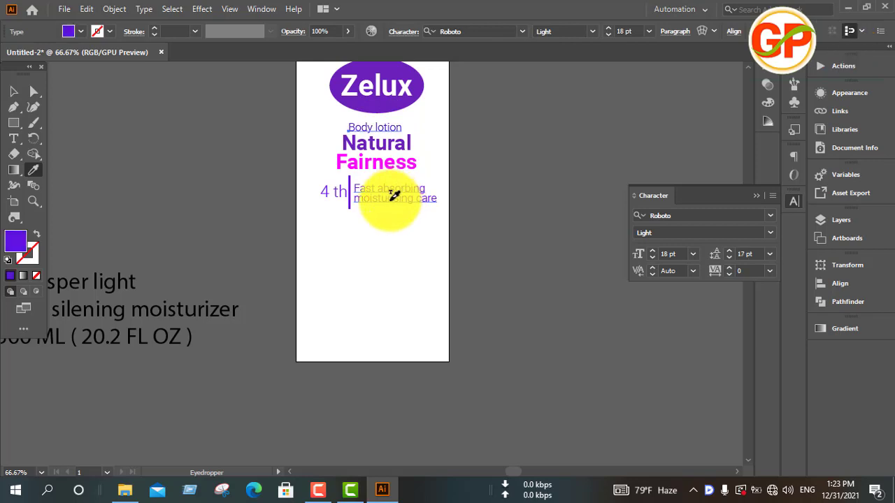
pyautogui.press('v')
pyautogui.click(411, 256)
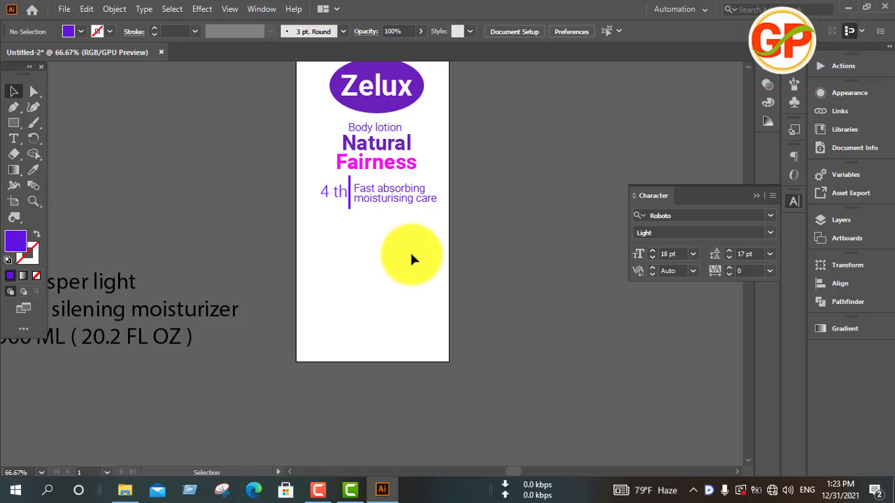
# Cut "th" out of the "4 th" text beside the divider, leaving the "4" as its own text object.
pyautogui.click(333, 199)
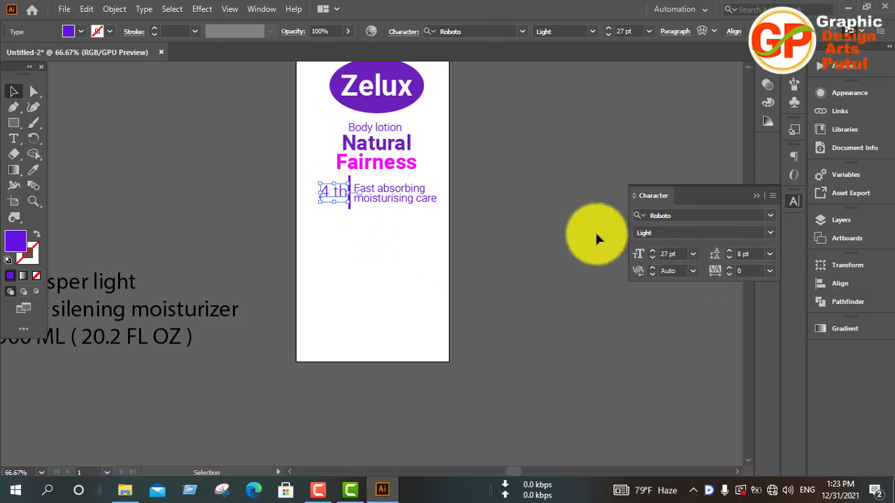
pyautogui.click(553, 270)
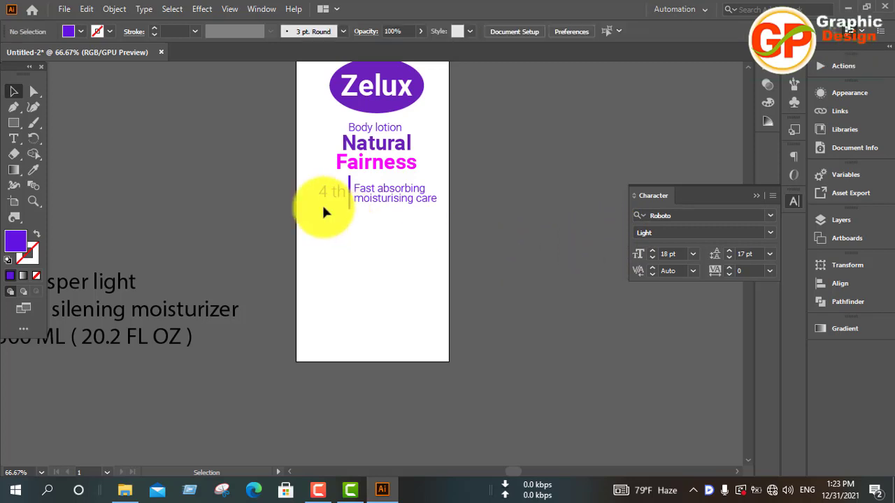
pyautogui.hotkey('ctrl', '+')
pyautogui.hotkey('ctrl', '+')
pyautogui.hotkey('ctrl', '+')
pyautogui.scroll(4, 328, 217)
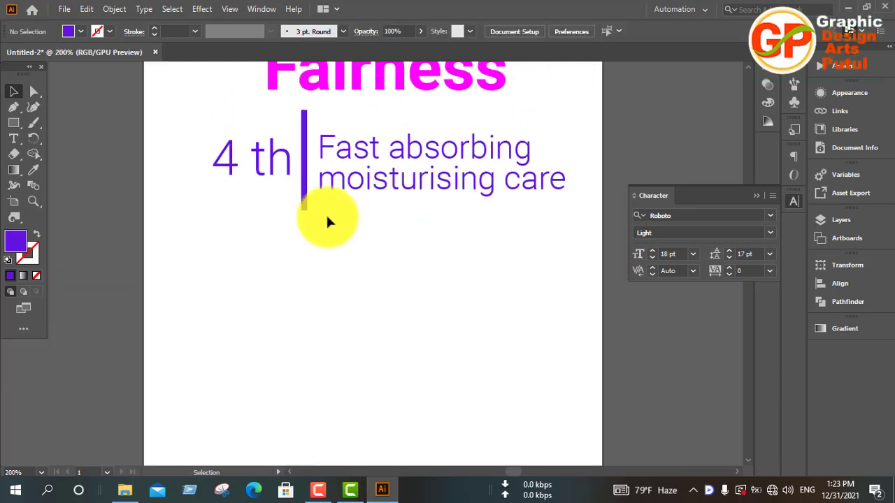
pyautogui.click(272, 257)
pyautogui.doubleClick(271, 258)
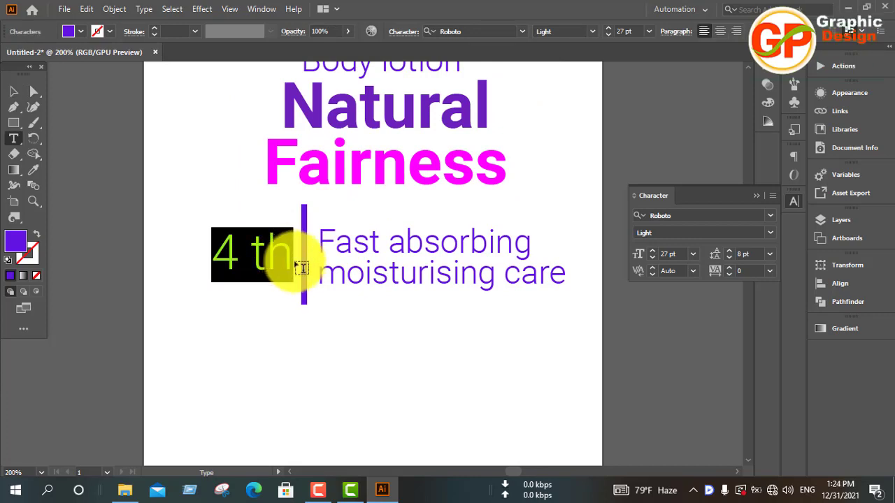
pyautogui.click(291, 258)
pyautogui.moveTo(288, 255); pyautogui.dragTo(256, 256)
pyautogui.hotkey('ctrl', 'c')
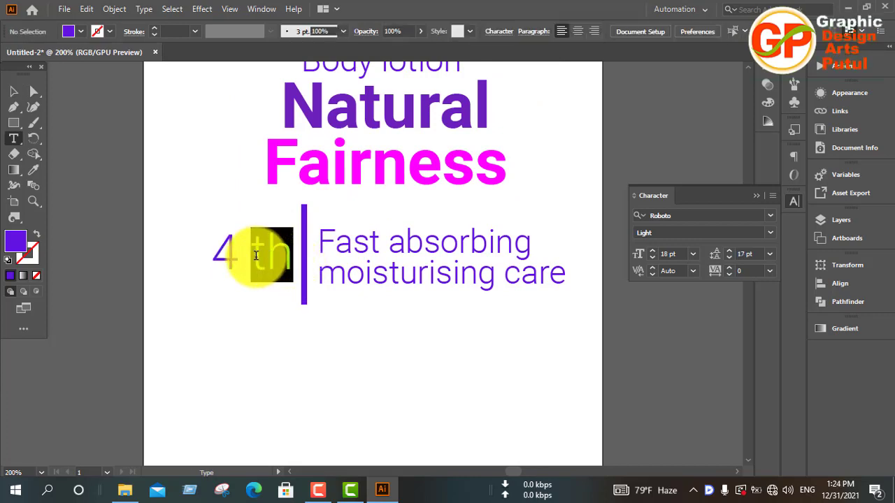
pyautogui.press('BackSpace')
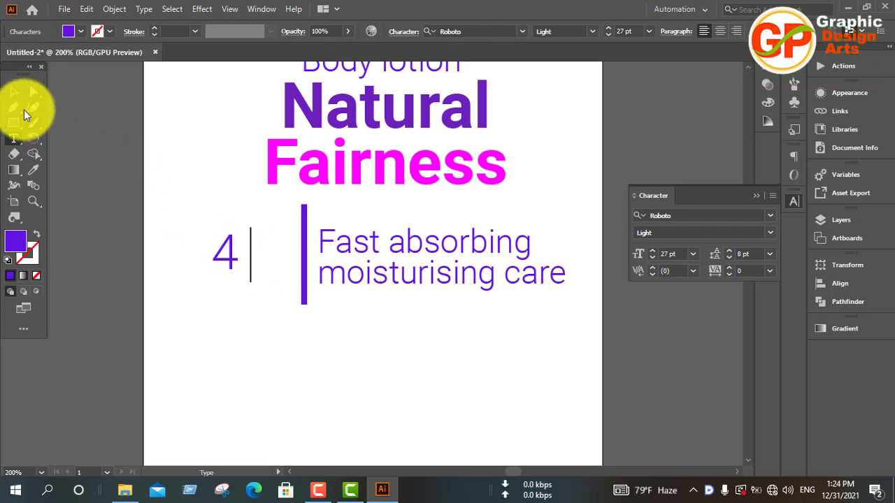
pyautogui.click(14, 90)
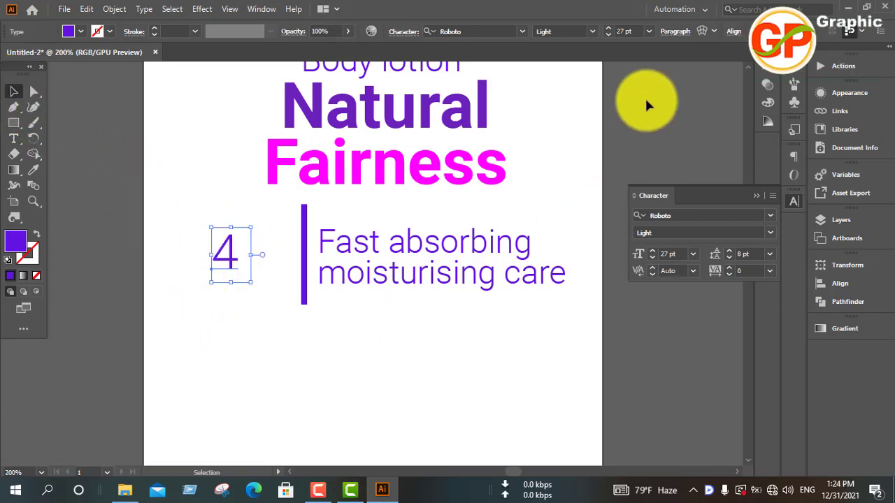
# Change the font of the "4" to Roboto Black.
pyautogui.click(489, 30)
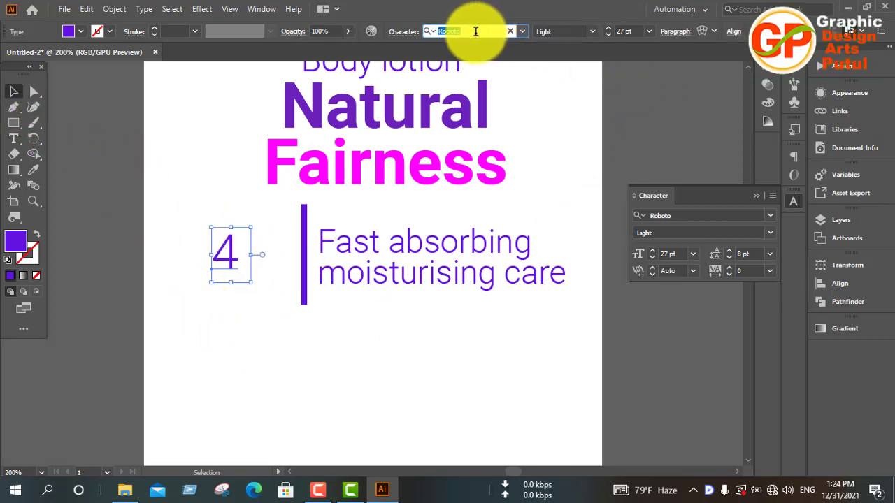
pyautogui.write('rob')
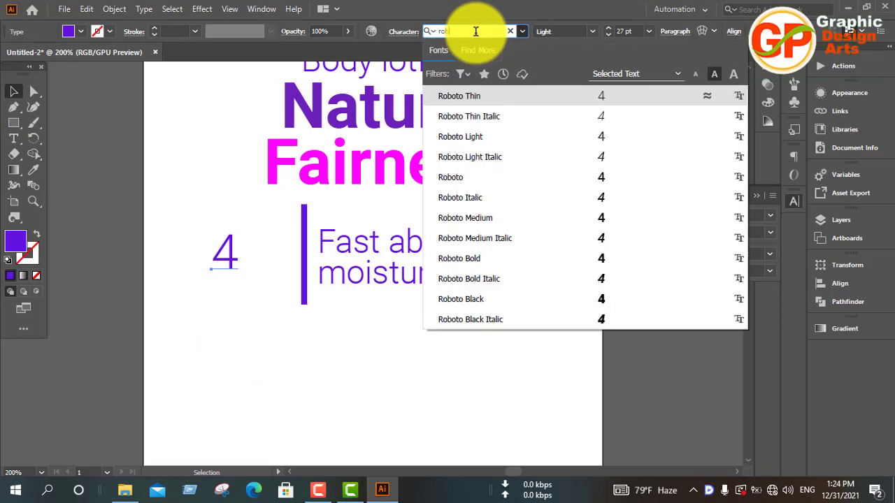
pyautogui.click(596, 303)
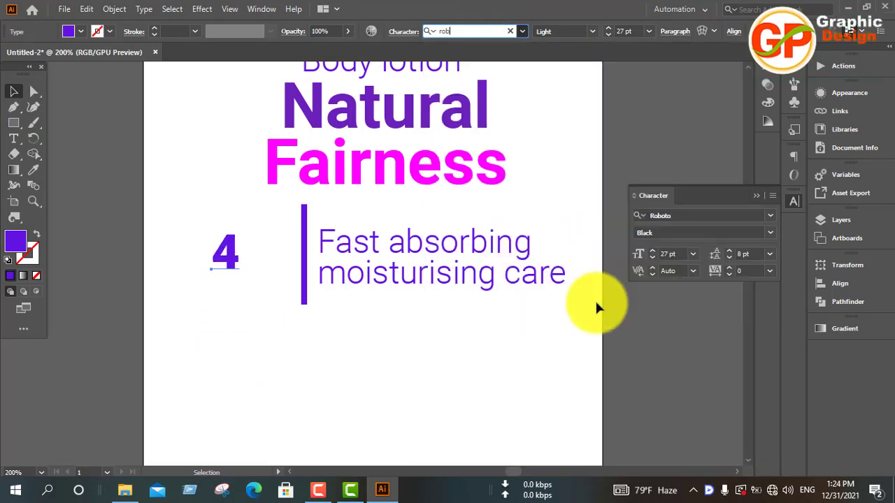
pyautogui.click(263, 300)
# Paste "th" as a separate text object and place it as a superscript at the upper right of the "4".
pyautogui.press('a')
pyautogui.hotkey('ctrl', 'v')
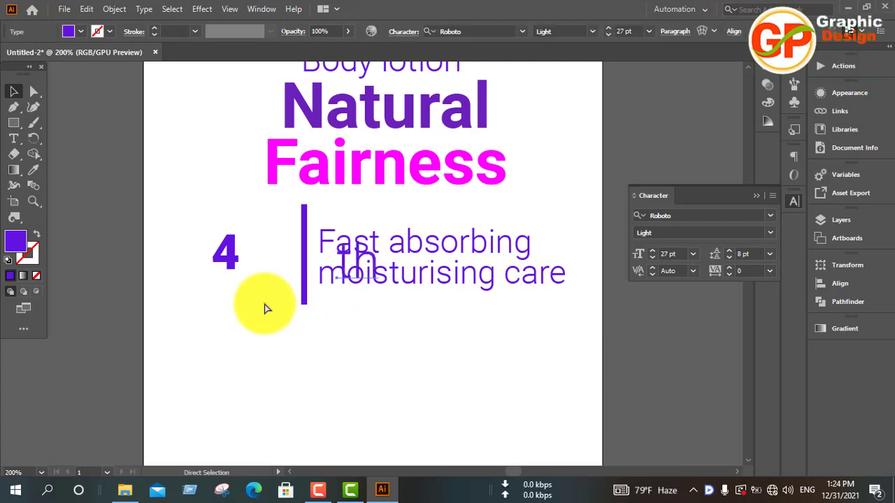
pyautogui.moveTo(345, 260); pyautogui.dragTo(241, 222)
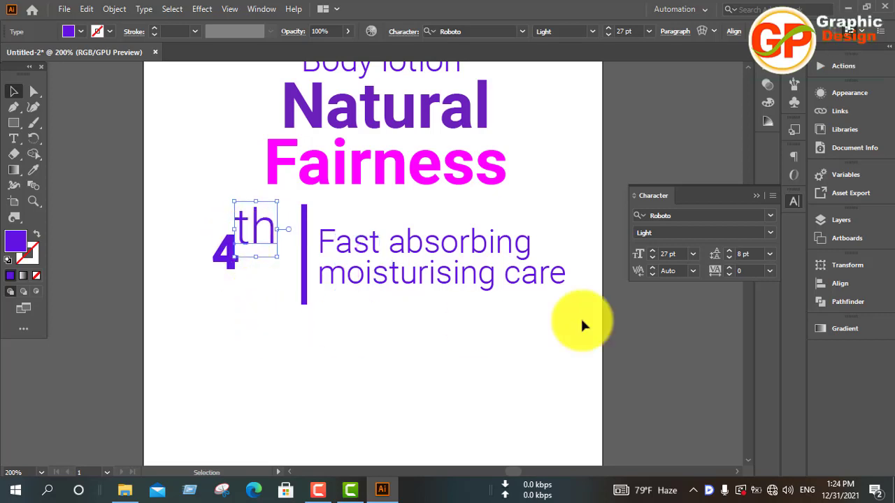
# Reduce the superscript "th" to 18 pt and deselect it.
pyautogui.click(652, 258)
pyautogui.click(652, 258)
pyautogui.click(651, 258)
pyautogui.click(651, 258)
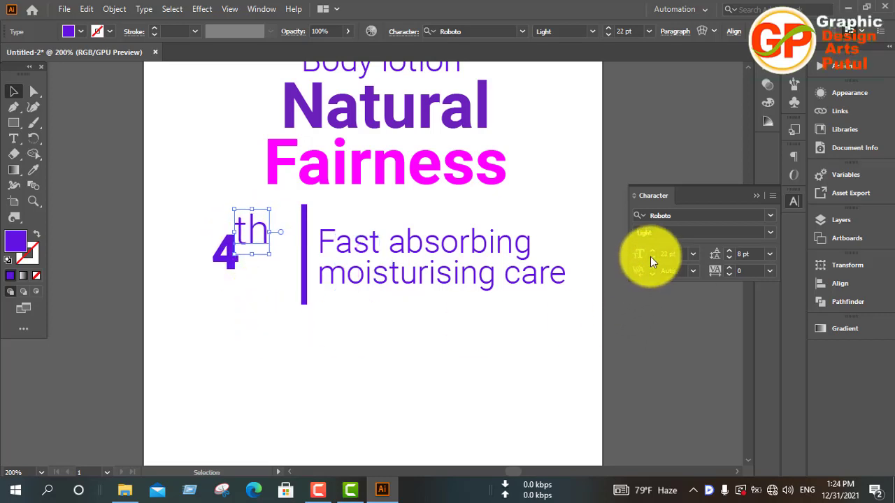
pyautogui.click(651, 258)
pyautogui.click(652, 258)
pyautogui.click(651, 258)
pyautogui.click(652, 258)
pyautogui.click(650, 257)
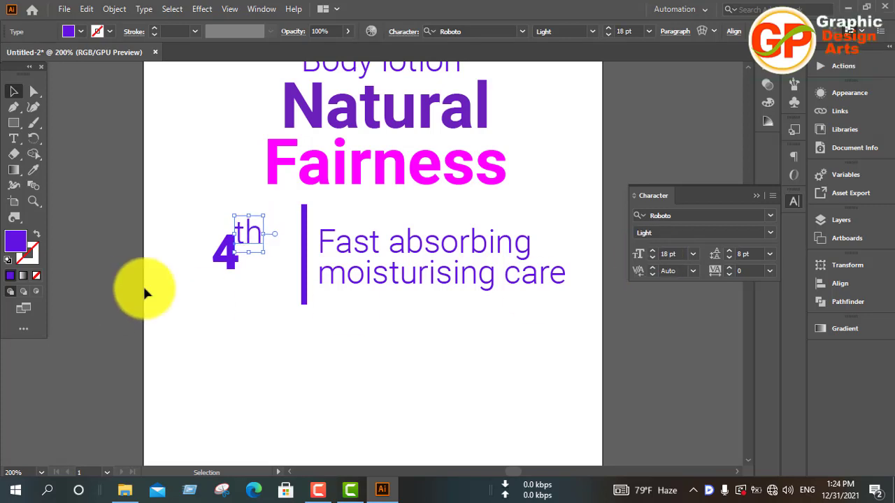
pyautogui.click(192, 286)
# Group the "4" and "th", shift the group right until it sits close beside the divider, and deselect it.
pyautogui.moveTo(180, 212); pyautogui.dragTo(284, 292)
pyautogui.press('a')
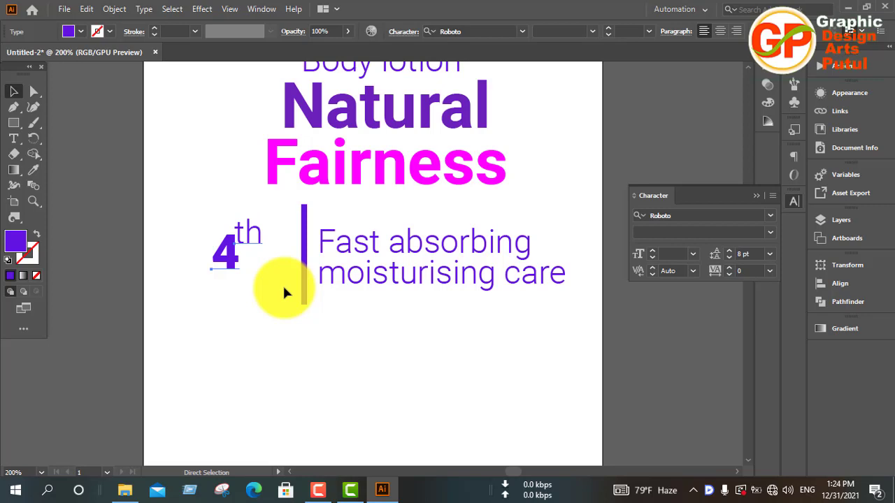
pyautogui.hotkey('ctrl', 'g')
pyautogui.press('v')
pyautogui.press('Right')
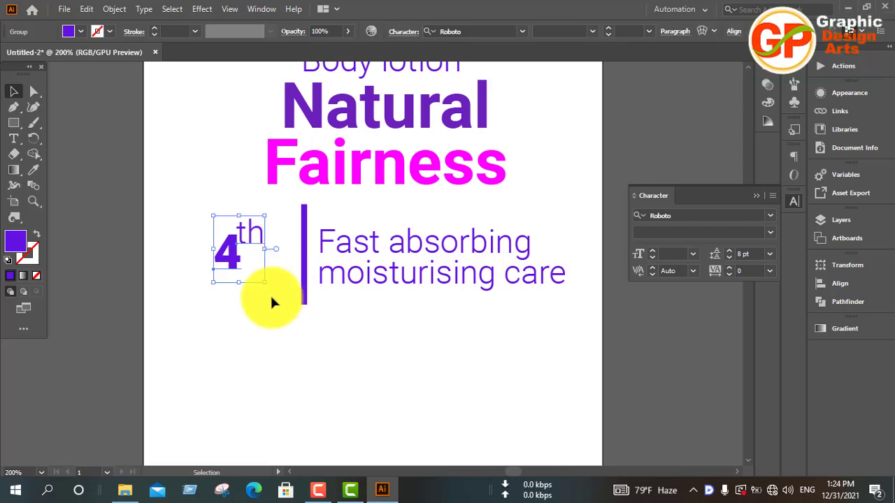
pyautogui.press('Right')
pyautogui.press('Right')
pyautogui.press('Right')
pyautogui.press('Right')
pyautogui.press('Right')
pyautogui.press('Right')
pyautogui.press('Right')
pyautogui.press('Right')
pyautogui.press('Right')
pyautogui.press('Right')
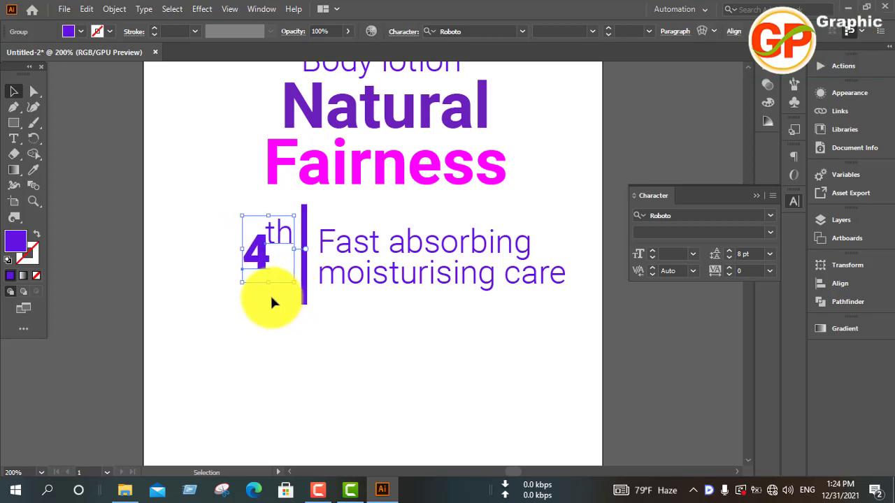
pyautogui.click(271, 323)
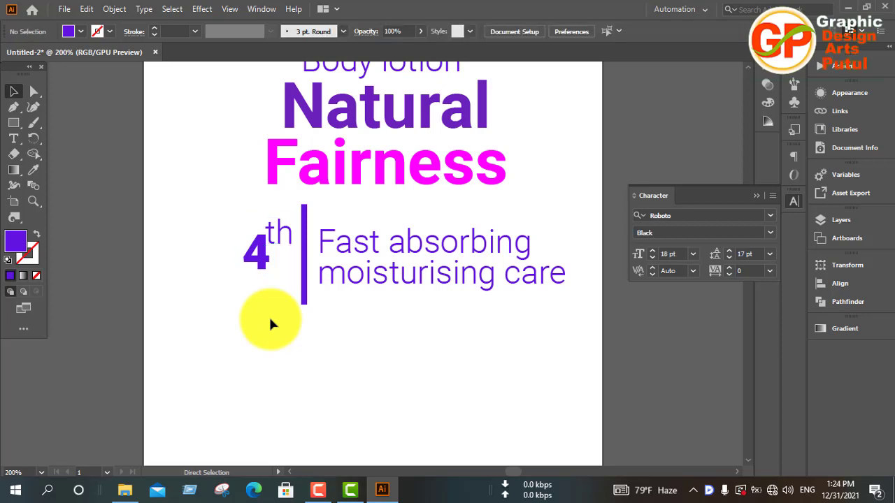
# Cut the lines "a whisper light" and "skin - silening moisturizer" out of the black product text block beside the artboard.
pyautogui.hotkey('ctrl', '0')
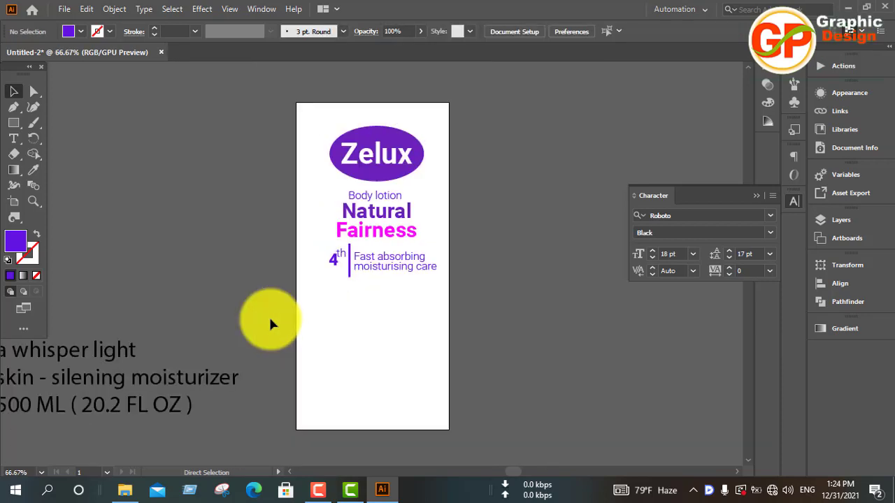
pyautogui.hotkey('ctrl', '-')
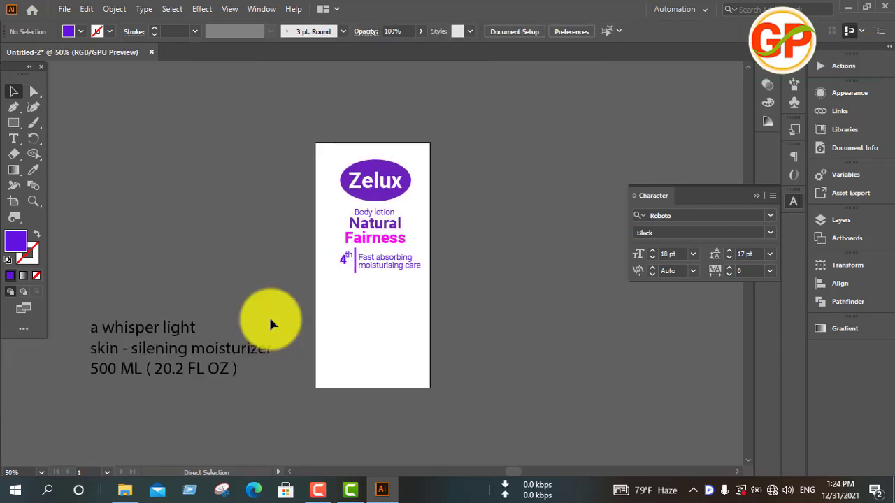
pyautogui.scroll(-3, 268, 317)
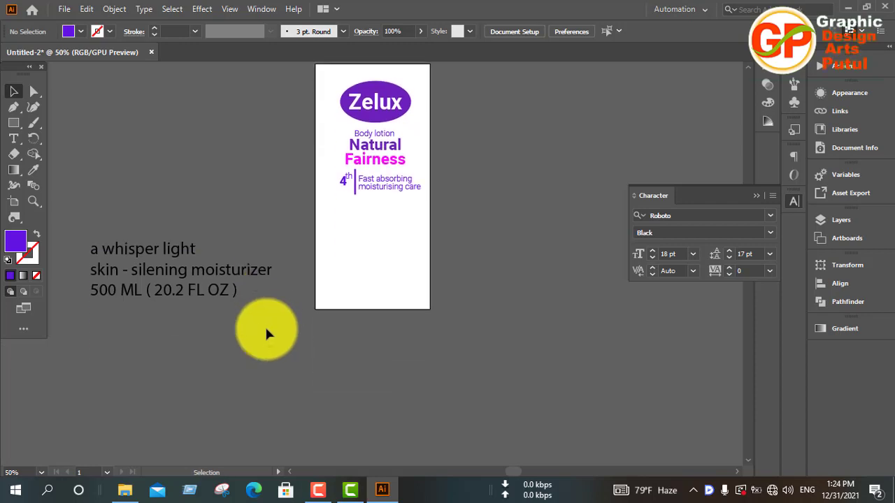
pyautogui.click(221, 275)
pyautogui.tripleClick(223, 273)
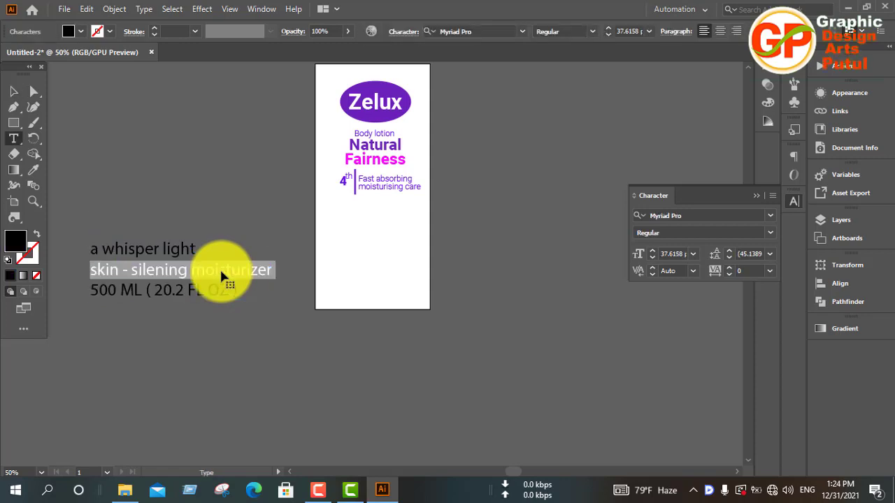
pyautogui.click(274, 278)
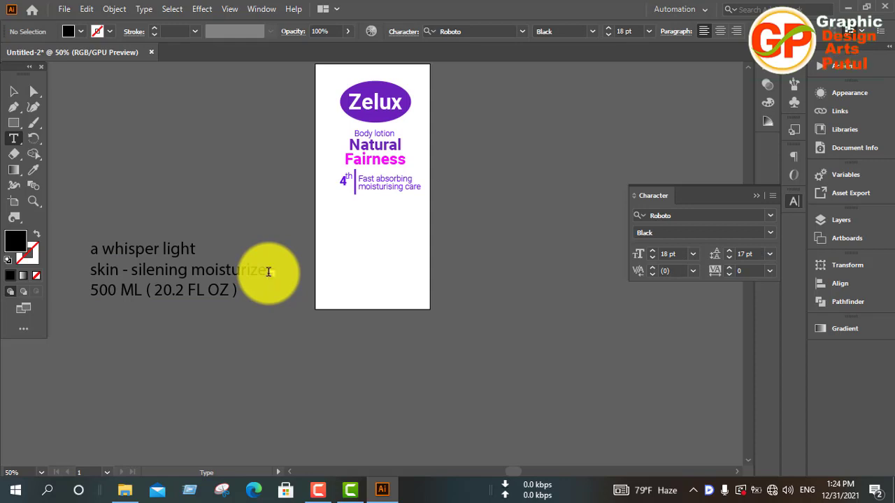
pyautogui.keyDown('ctrl'); pyautogui.click(268, 272); pyautogui.keyUp('ctrl')
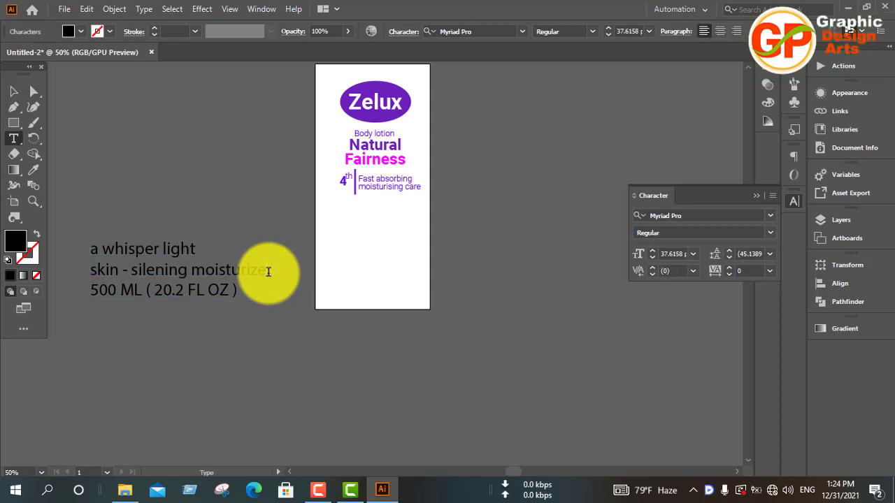
pyautogui.moveTo(266, 271); pyautogui.dragTo(168, 248)
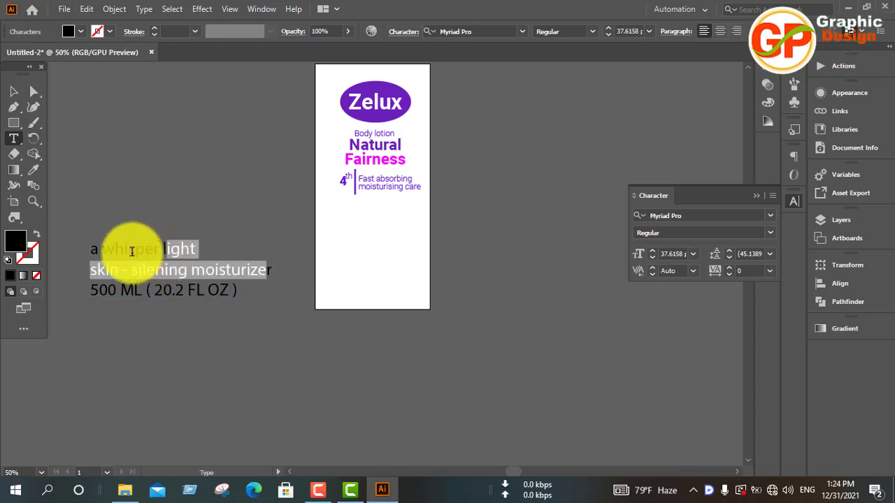
pyautogui.moveTo(92, 248); pyautogui.dragTo(285, 270)
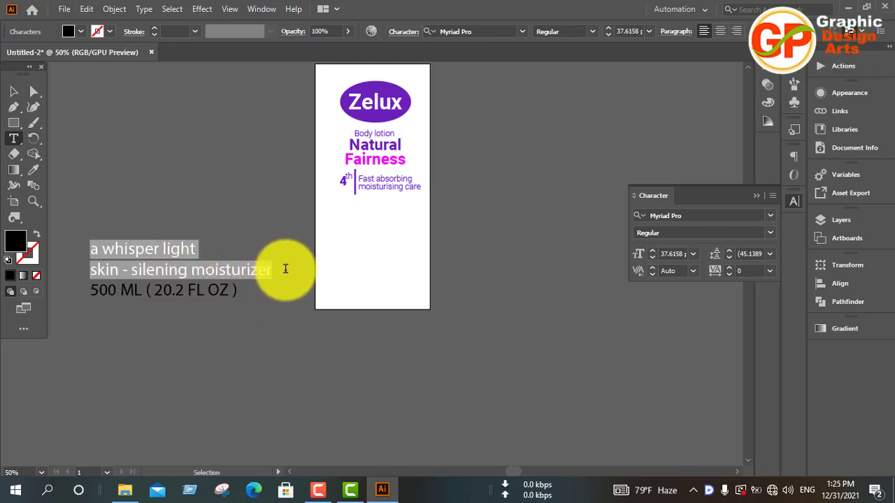
pyautogui.press('BackSpace')
# Paste the two cut lines as a separate text object and shift it to the artboard's right edge.
pyautogui.click(13, 91)
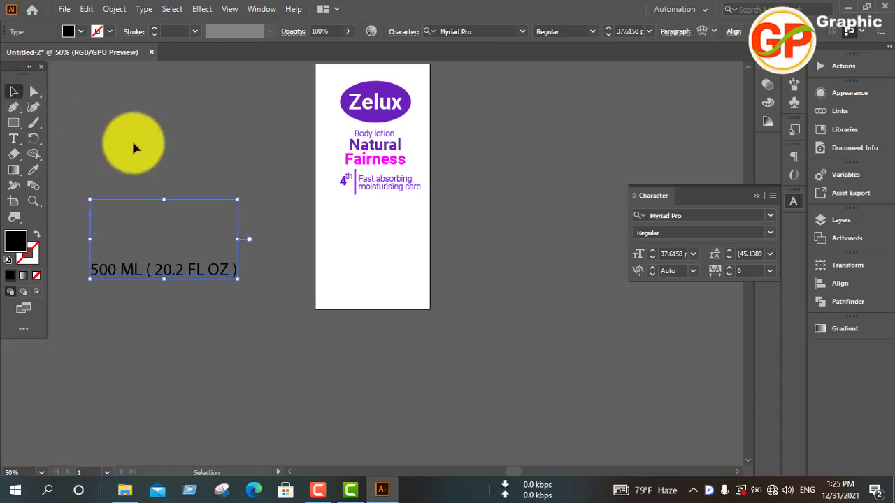
pyautogui.click(133, 147)
pyautogui.write('a whisper light skin - silening moisturizer')
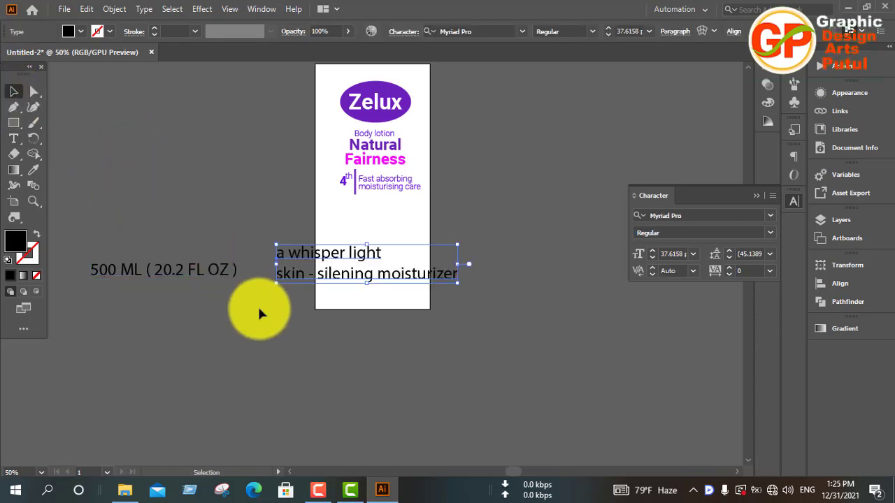
pyautogui.moveTo(288, 282); pyautogui.dragTo(414, 280)
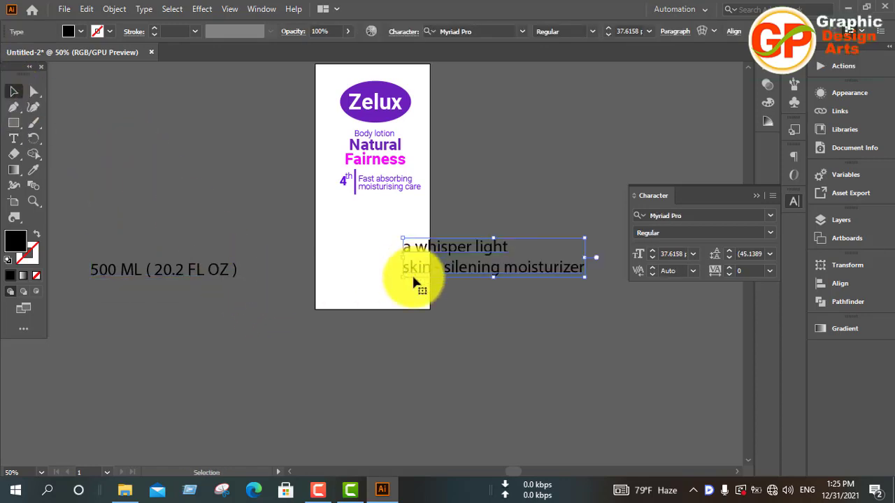
pyautogui.click(318, 489)
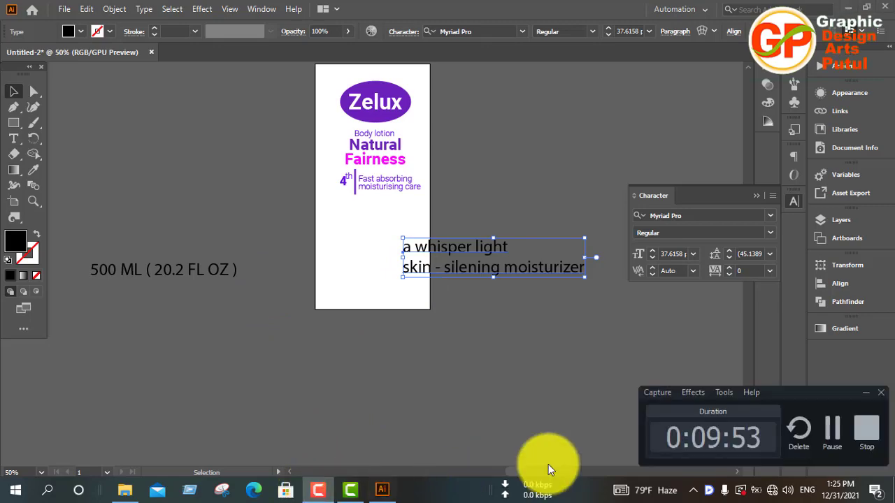
pyautogui.click(841, 435)
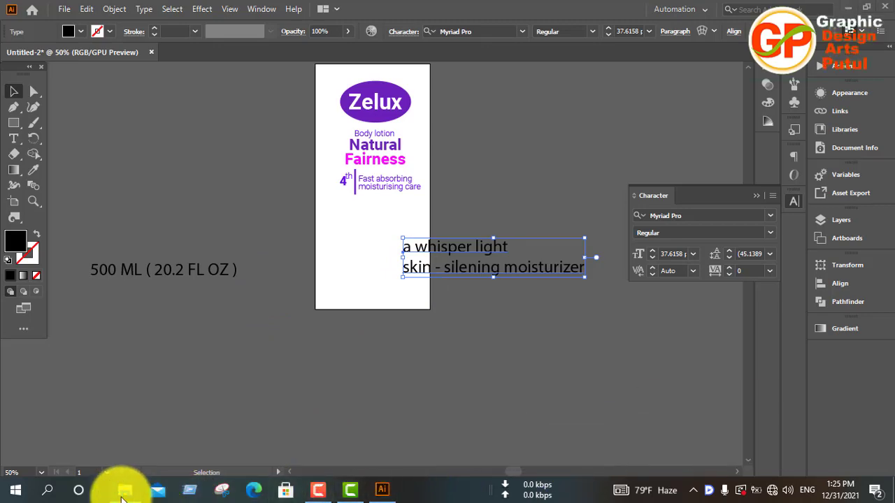
# Switch to File Explorer, browse to New Volume (F:), and open the purple flower photo in Photos.
pyautogui.click(123, 491)
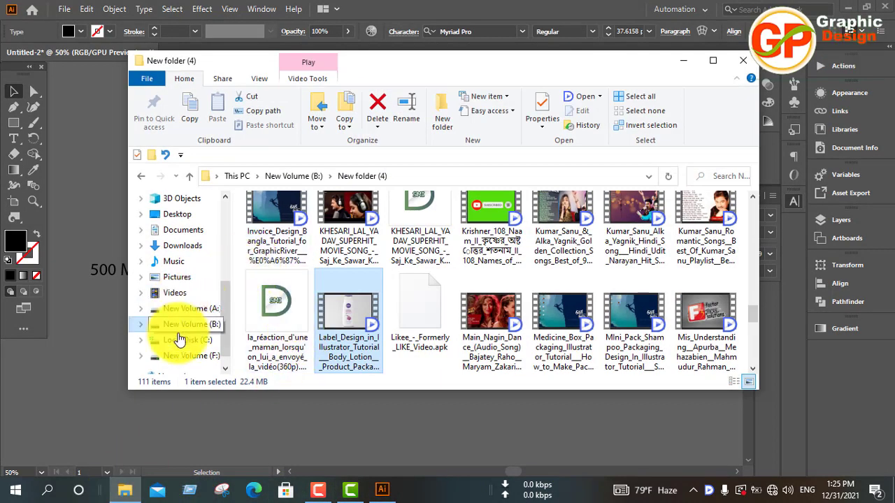
pyautogui.click(185, 355)
pyautogui.scroll(-5, 556, 338)
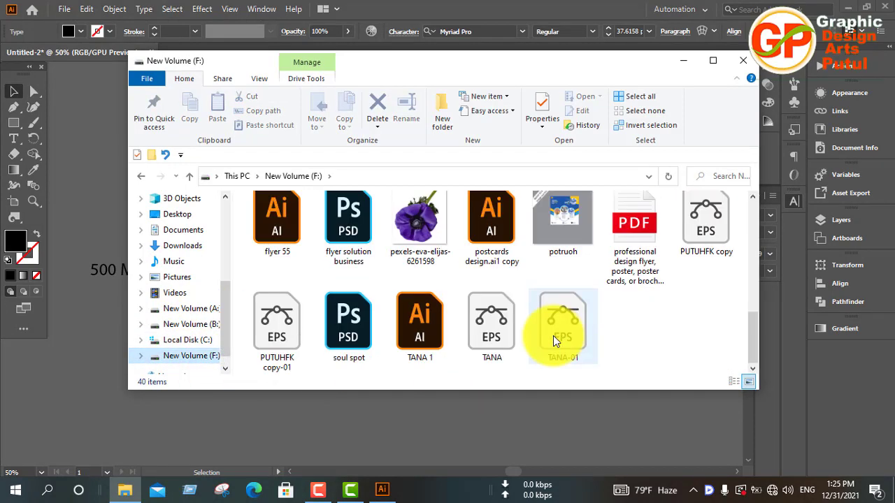
pyautogui.click(423, 227)
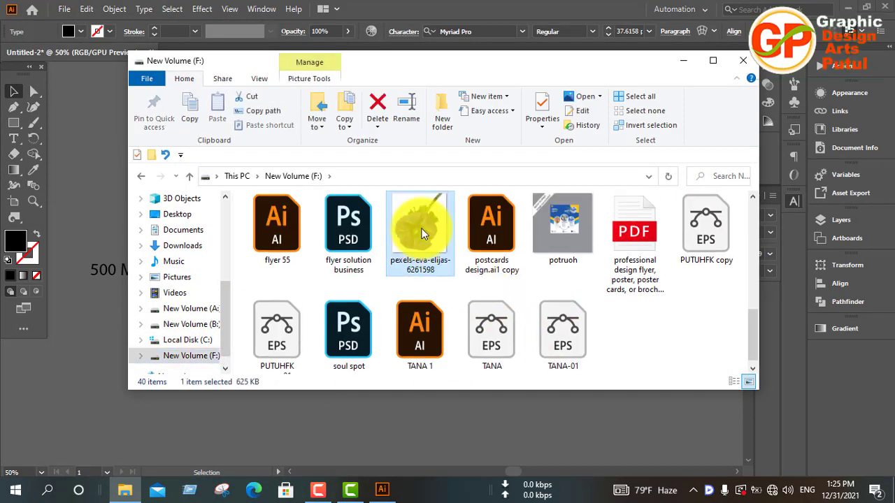
pyautogui.doubleClick(422, 234)
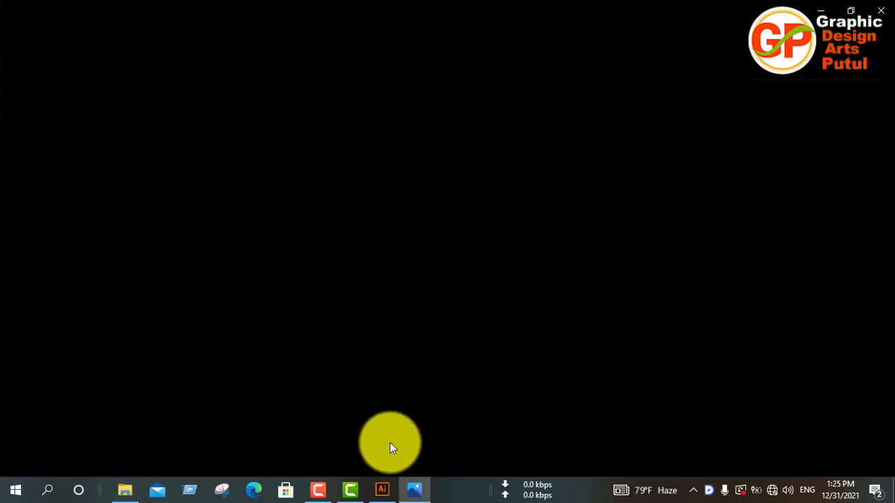
# Minimize the Photos preview, place the purple flower photo from File Explorer into the Illustrator document, and minimize File Explorer.
pyautogui.click(122, 492)
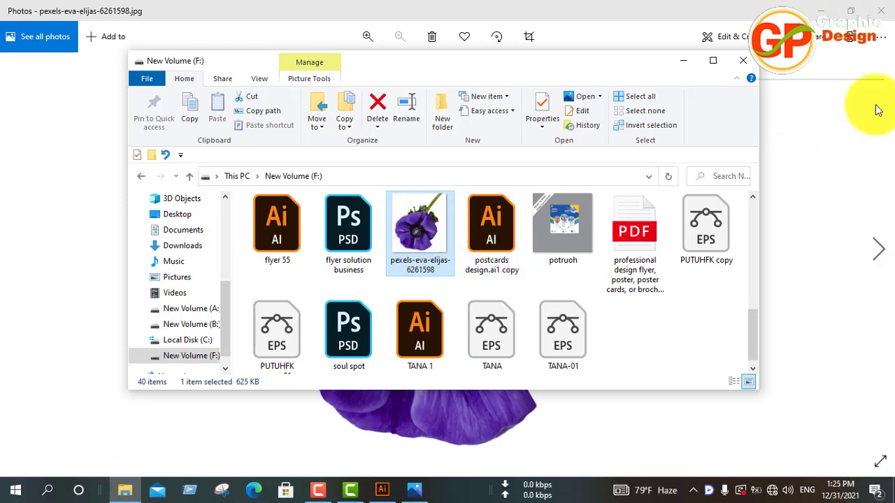
pyautogui.click(820, 14)
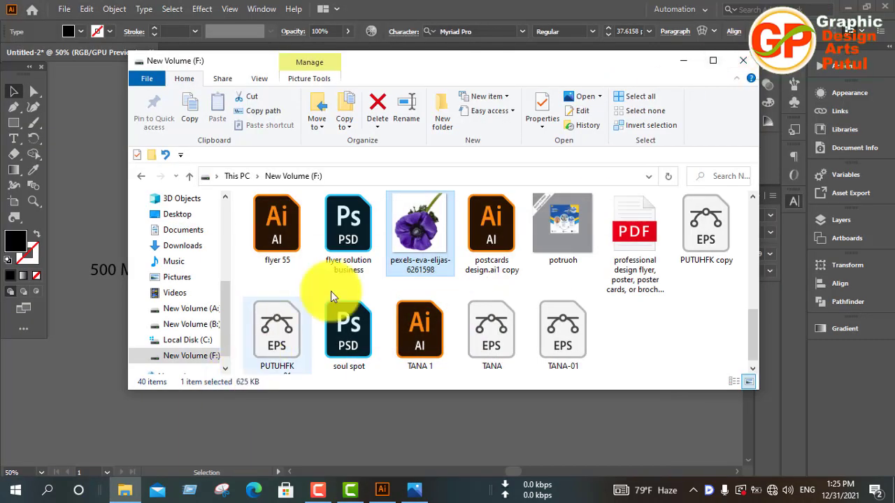
pyautogui.moveTo(443, 236); pyautogui.dragTo(614, 456)
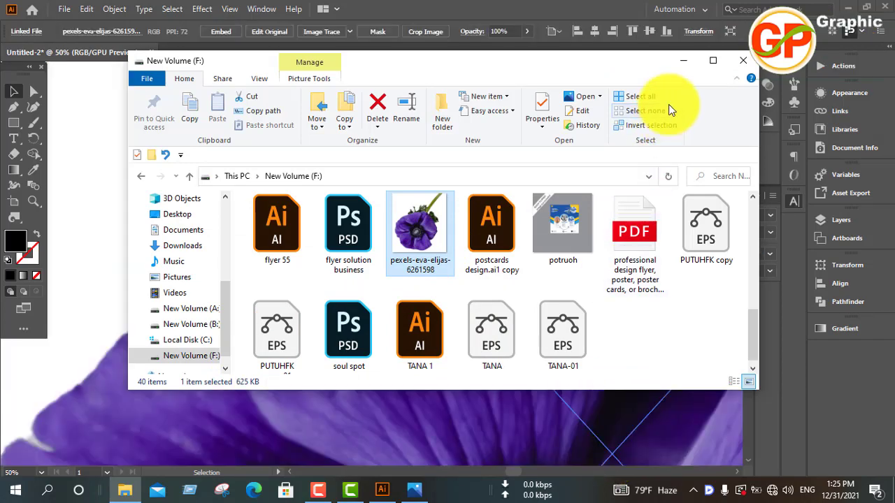
pyautogui.click(683, 60)
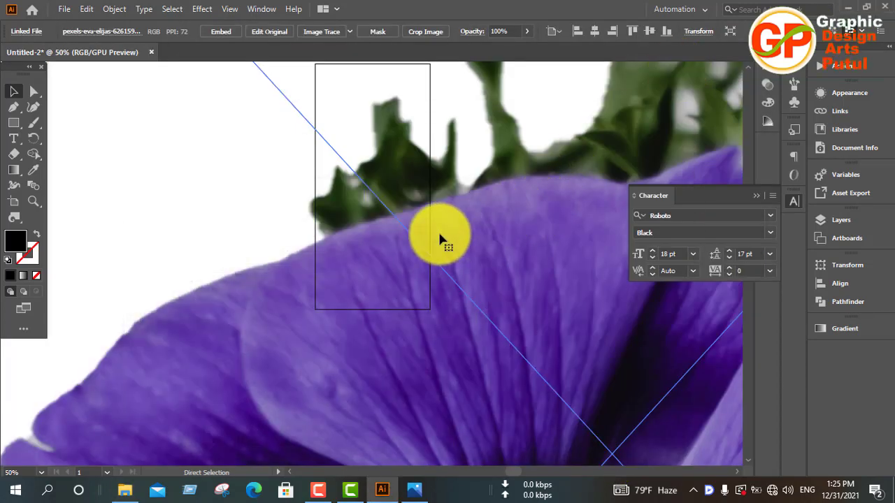
# Scale the placed flower photo down proportionally around its centre until it is slightly narrower than the label.
pyautogui.scroll(-3, 439, 237)
pyautogui.scroll(-5, 439, 238)
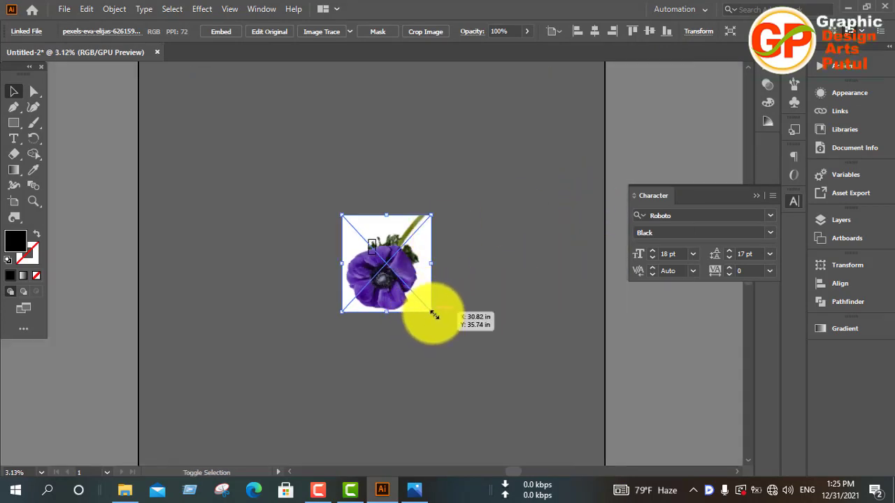
pyautogui.moveTo(432, 312); pyautogui.dragTo(387, 263)
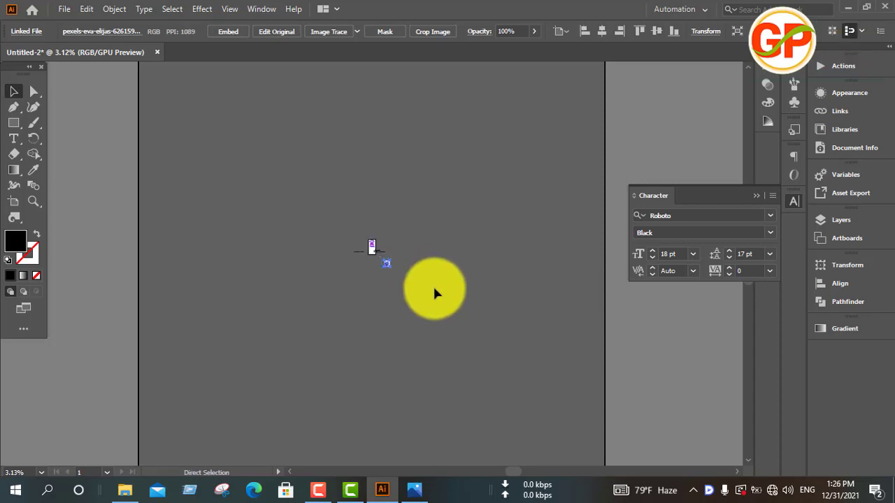
# Move the flower photo up beside the right edge of the label and embed it in the document.
pyautogui.hotkey('ctrl', '0')
pyautogui.scroll(-10, 512, 292)
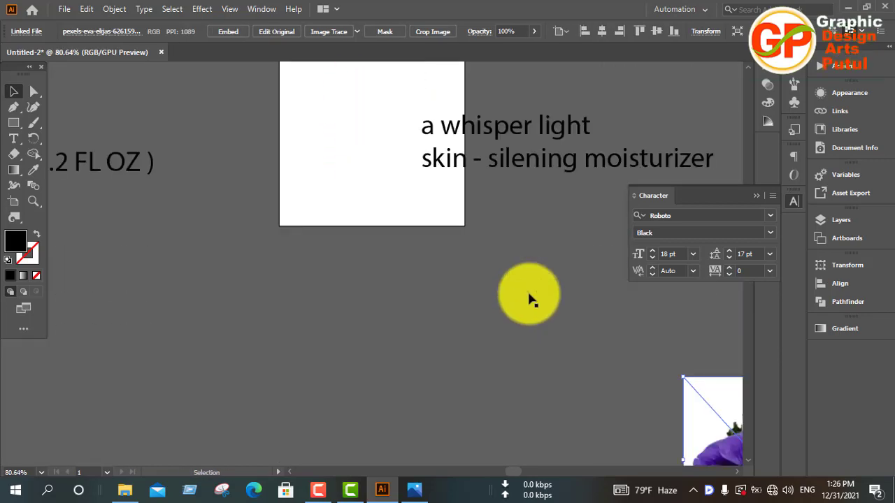
pyautogui.moveTo(723, 325); pyautogui.dragTo(434, 226)
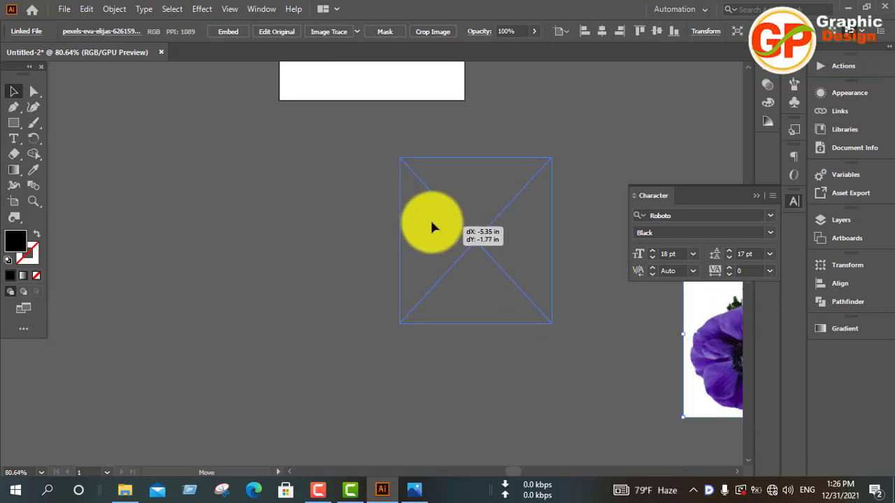
pyautogui.scroll(6, 536, 256)
pyautogui.moveTo(483, 419); pyautogui.dragTo(591, 91)
pyautogui.scroll(3, 443, 405)
pyautogui.scroll(1, 443, 403)
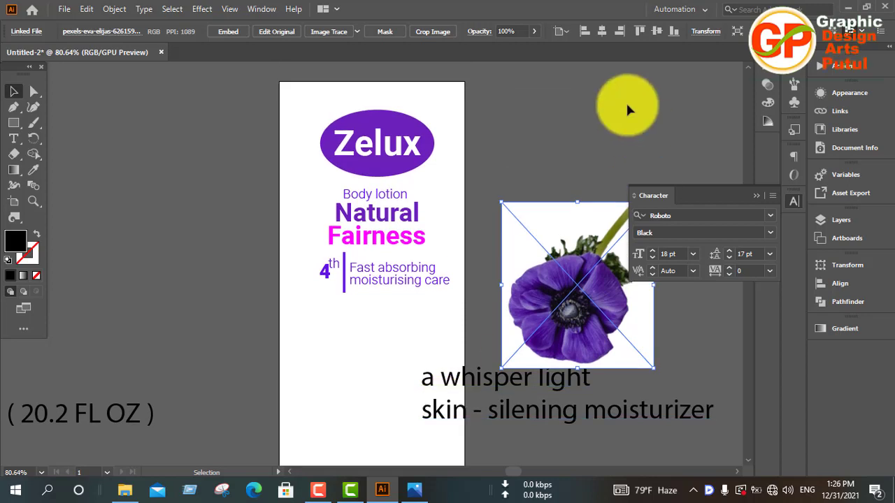
pyautogui.click(225, 31)
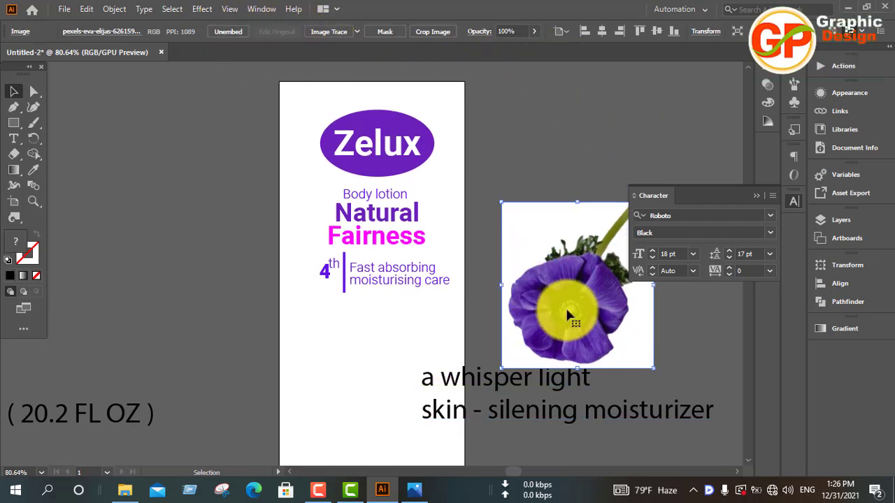
# Position the flower photo on the label just below the divider and tagline, moving the "a whisper light" text clear of it.
pyautogui.moveTo(565, 305); pyautogui.dragTo(366, 397)
pyautogui.moveTo(606, 390); pyautogui.dragTo(681, 404)
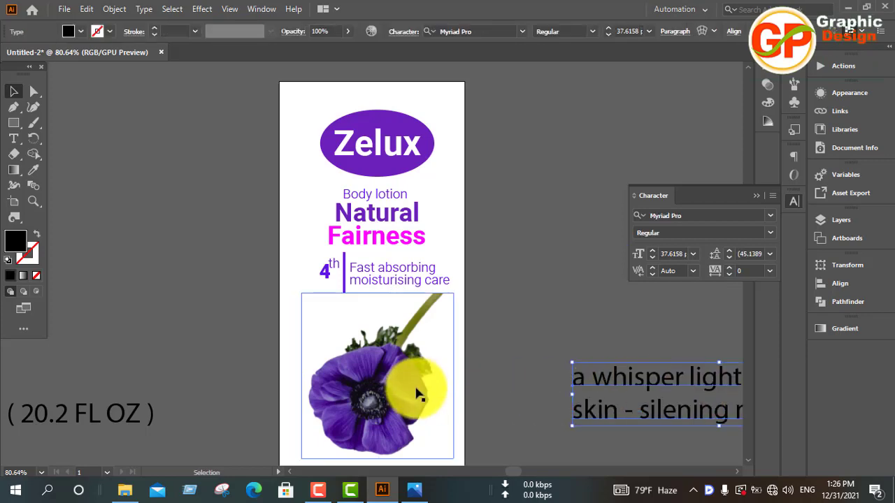
pyautogui.scroll(-3, 412, 378)
pyautogui.click(402, 317)
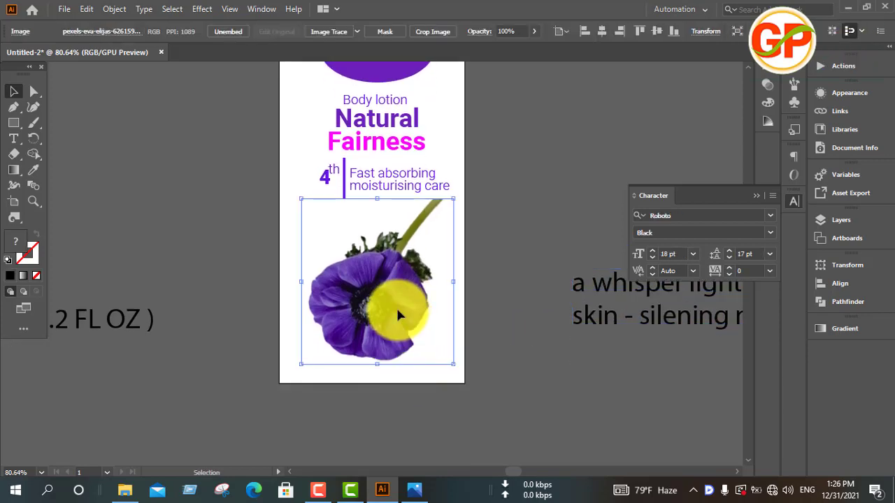
pyautogui.moveTo(395, 306); pyautogui.dragTo(357, 306)
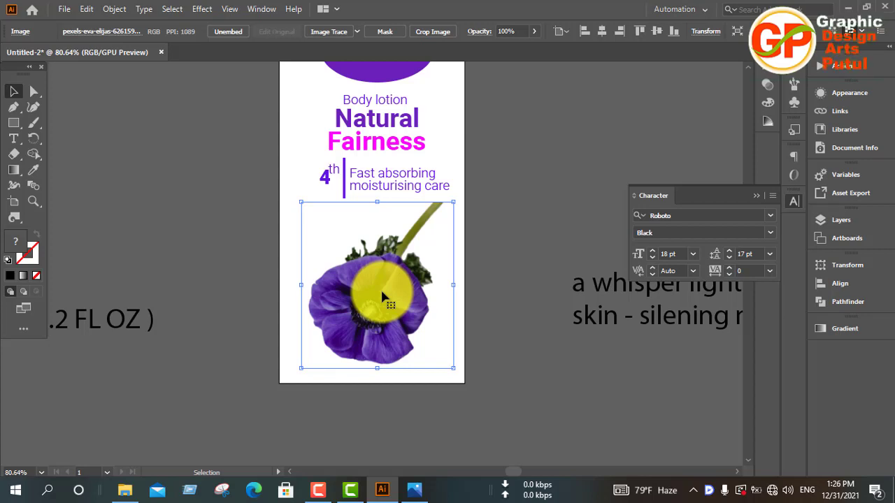
pyautogui.click(356, 493)
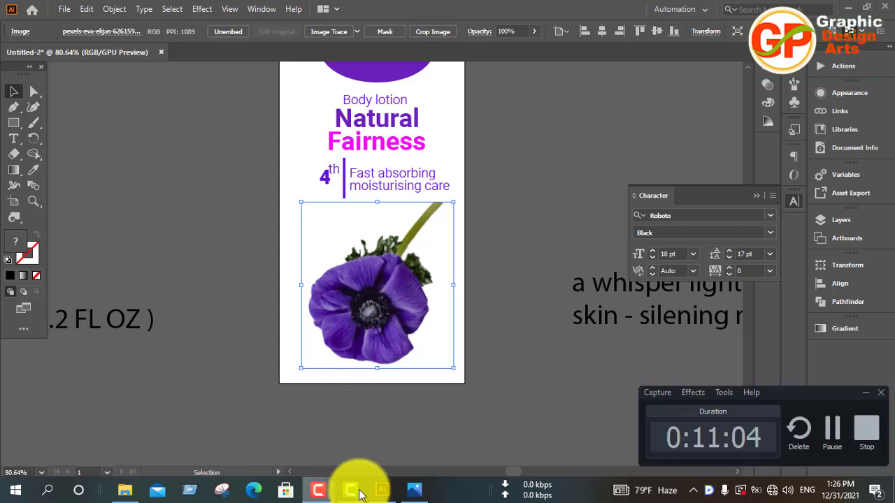
pyautogui.click(831, 428)
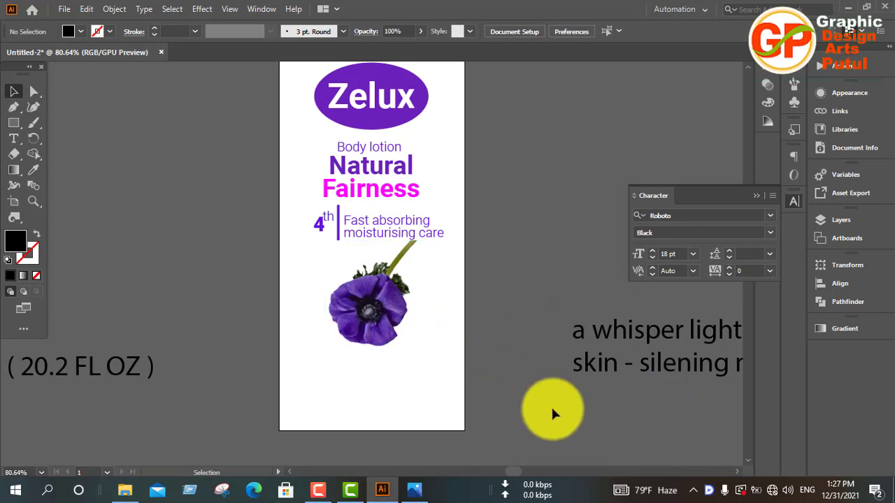
# Nudge the flower photo slightly down below the tagline, and move the "a whisper light" text closer to the label.
pyautogui.click(391, 348)
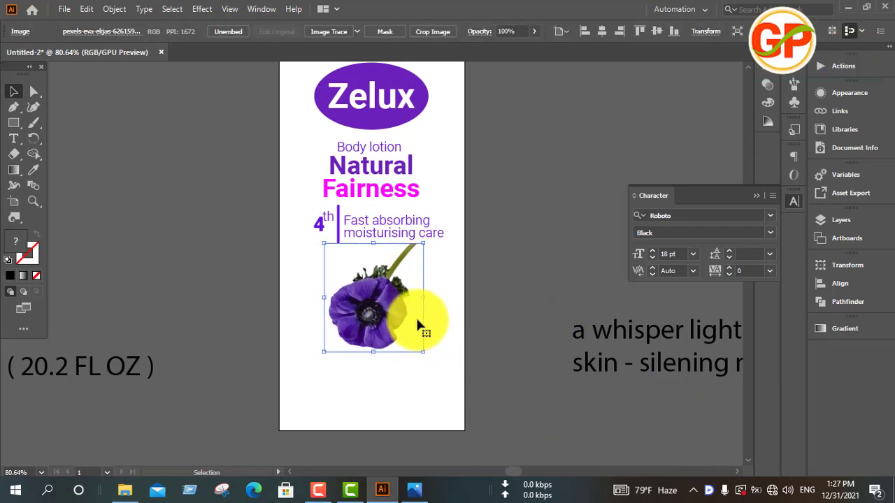
pyautogui.click(504, 304)
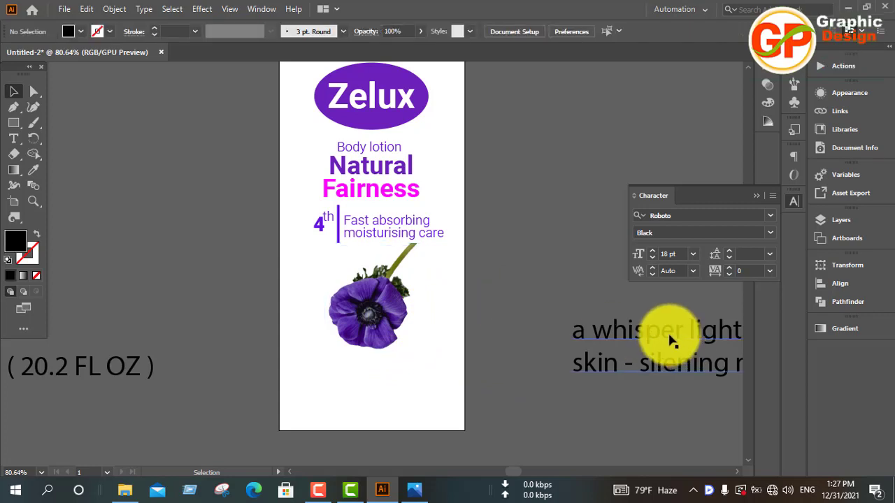
pyautogui.moveTo(660, 330); pyautogui.dragTo(588, 303)
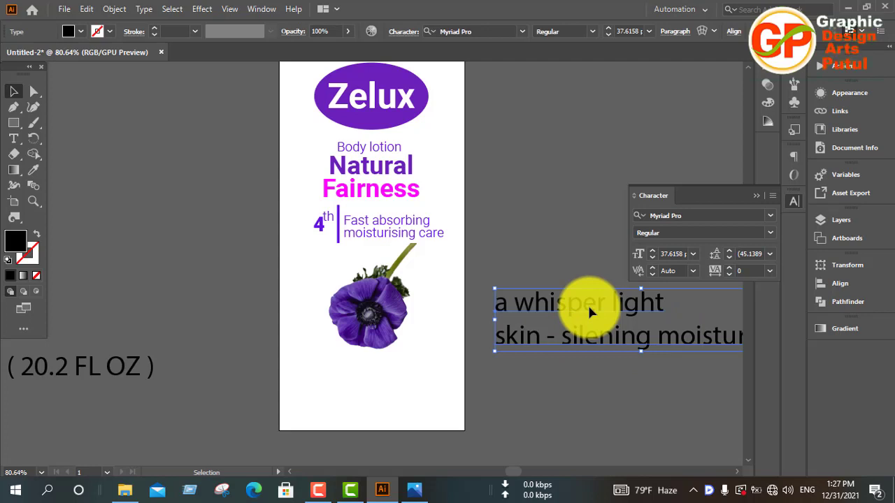
# Move the "a whisper light" text onto the label below the flower and copy the tagline's purple Roboto Light 18 pt style onto it.
pyautogui.moveTo(589, 312); pyautogui.dragTo(390, 377)
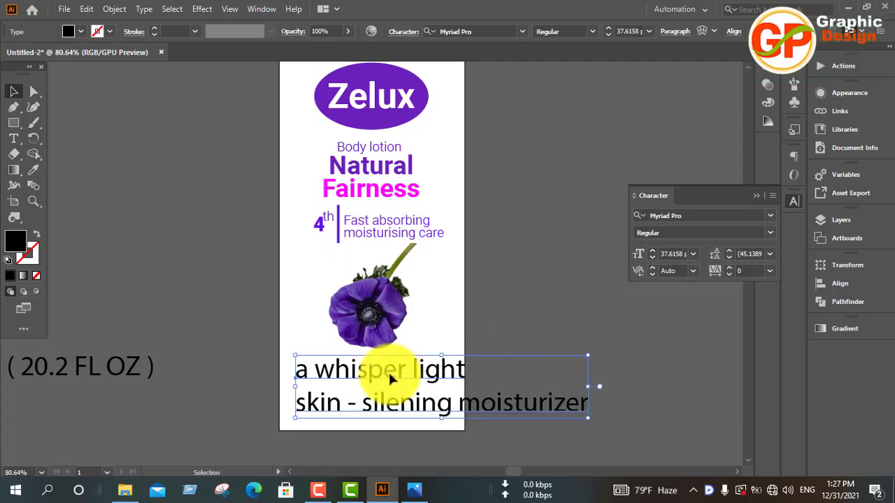
pyautogui.press('i')
pyautogui.click(394, 230)
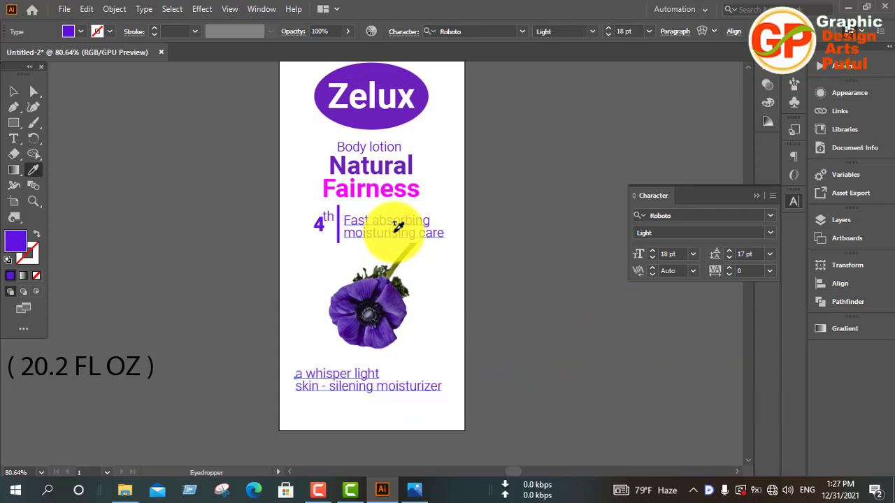
pyautogui.click(13, 91)
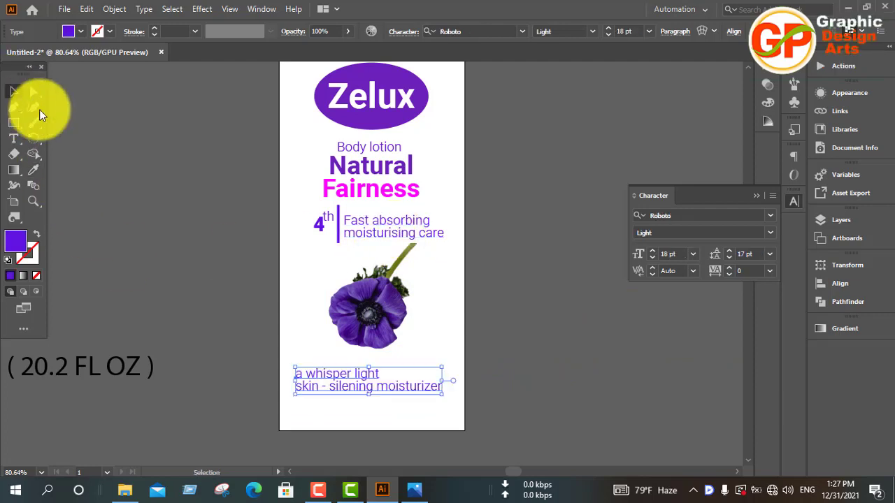
# Centre-align the "a whisper light" paragraph and shift it back to the middle of the label.
pyautogui.click(791, 157)
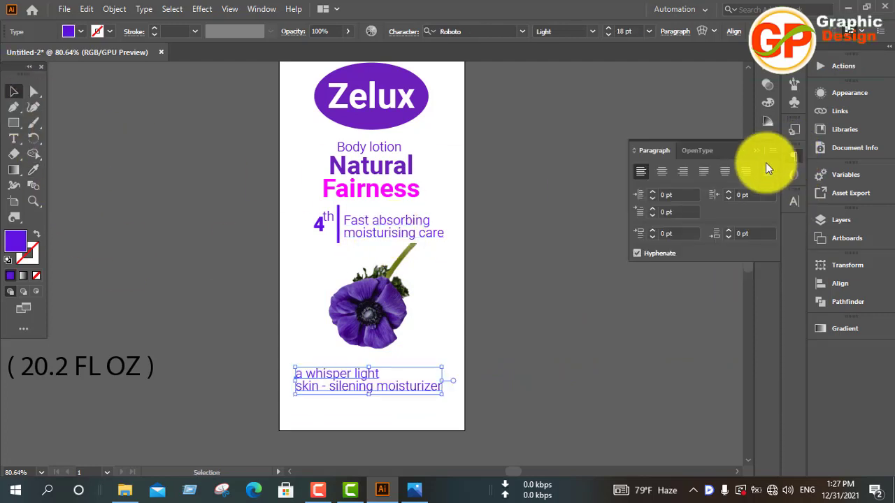
pyautogui.click(662, 172)
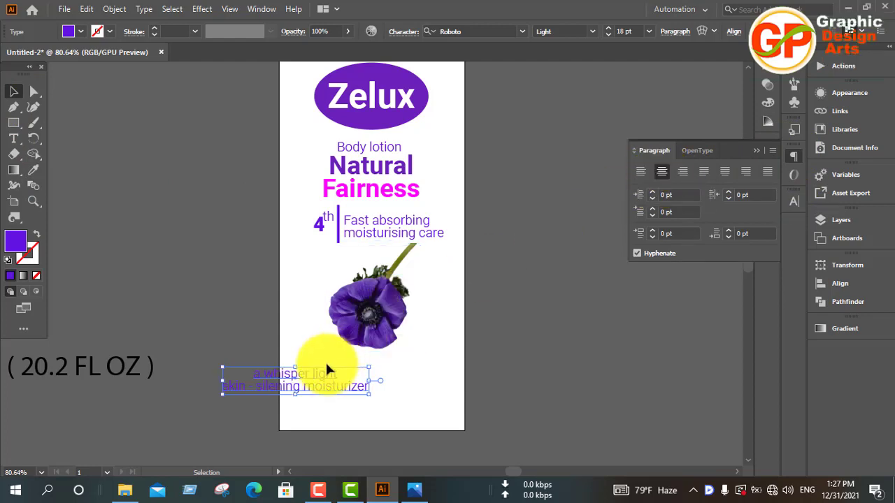
pyautogui.moveTo(309, 391); pyautogui.dragTo(384, 392)
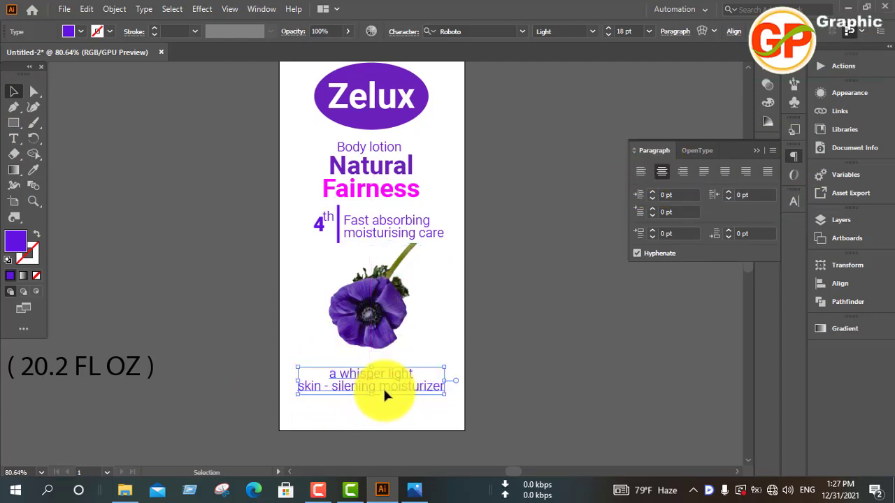
pyautogui.click(786, 208)
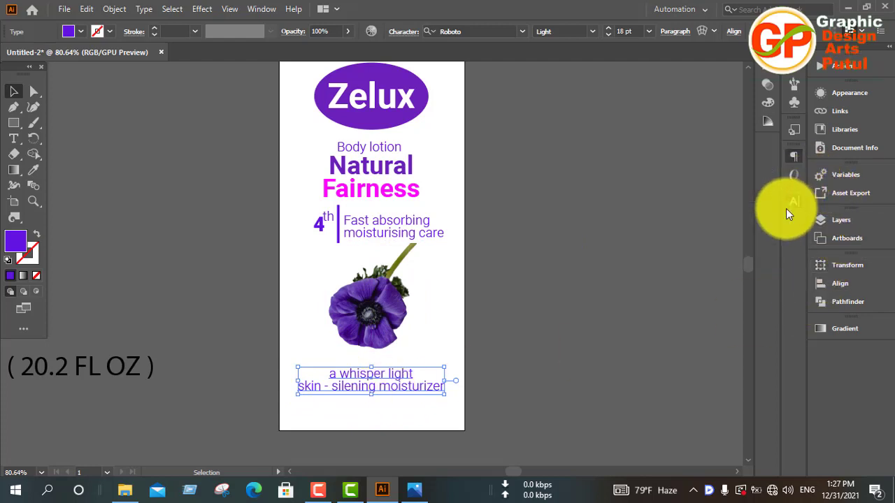
pyautogui.click(786, 208)
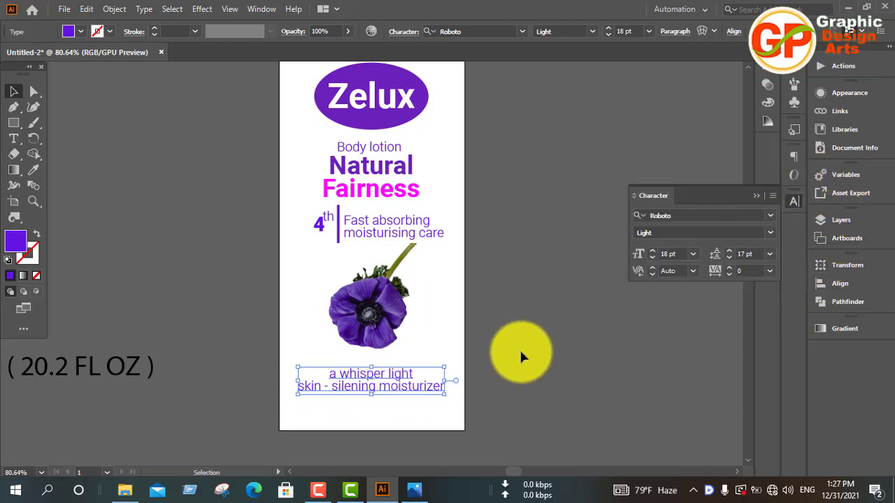
# Nudge the "a whisper light" text up to just below the flower and slightly to the right.
pyautogui.press('Up')
pyautogui.press('Up')
pyautogui.press('Up')
pyautogui.press('Up')
pyautogui.press('Up')
pyautogui.press('Up')
pyautogui.press('Up')
pyautogui.press('Up')
pyautogui.press('Up')
pyautogui.press('Up')
pyautogui.press('Up')
pyautogui.press('Up')
pyautogui.press('Up')
pyautogui.press('Up')
pyautogui.press('Up')
pyautogui.press('Up')
pyautogui.press('Up')
pyautogui.press('Up')
pyautogui.press('Up')
pyautogui.press('Up')
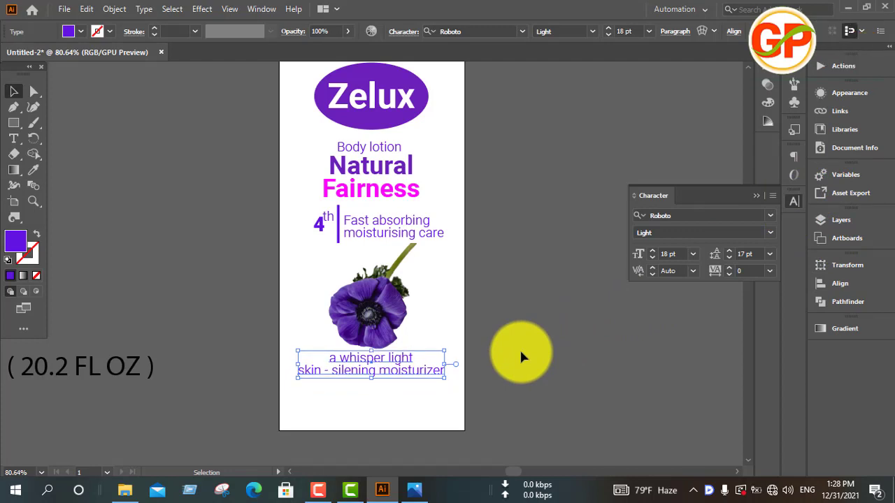
pyautogui.press('Down')
pyautogui.press('Down')
pyautogui.press('Down')
pyautogui.press('Down')
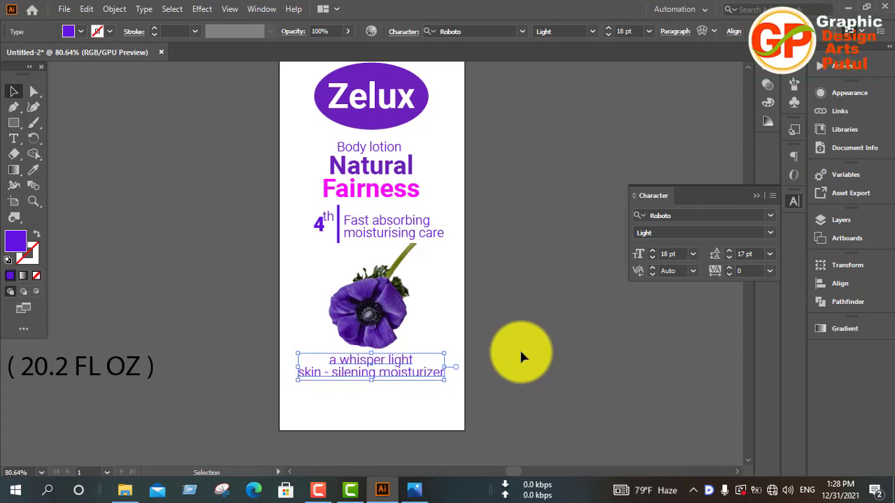
pyautogui.press('Right')
pyautogui.press('Right')
pyautogui.press('Right')
pyautogui.press('Right')
pyautogui.press('Right')
pyautogui.press('Right')
pyautogui.press('Right')
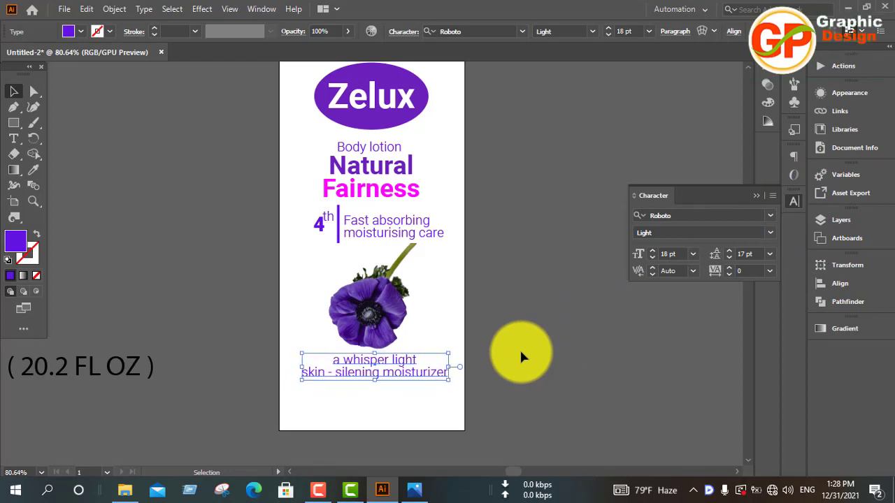
pyautogui.click(545, 364)
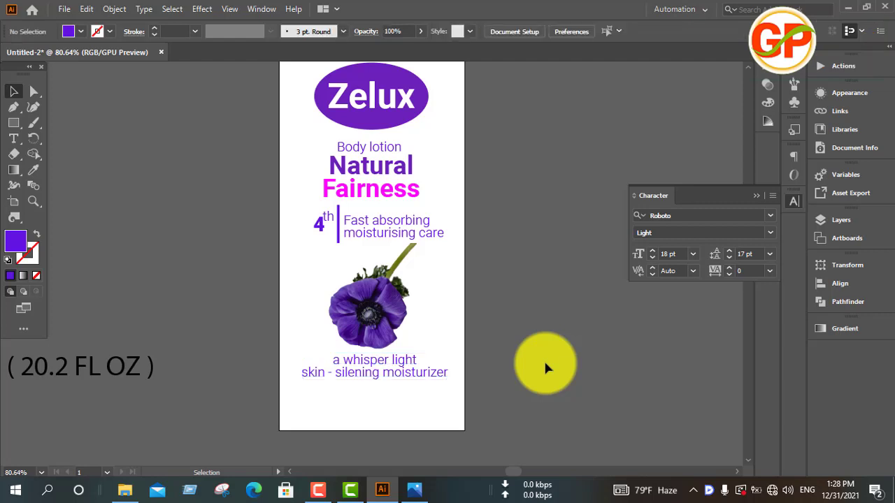
# Move the "500 ML ( 20.2 FL OZ )" text onto the label and copy the purple Roboto Black style of the "4" onto it.
pyautogui.scroll(-2, 544, 360)
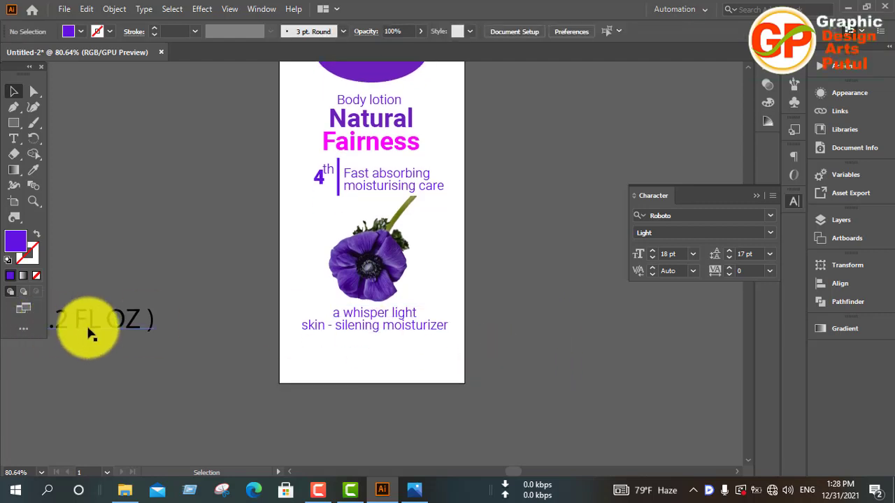
pyautogui.moveTo(89, 334); pyautogui.dragTo(462, 371)
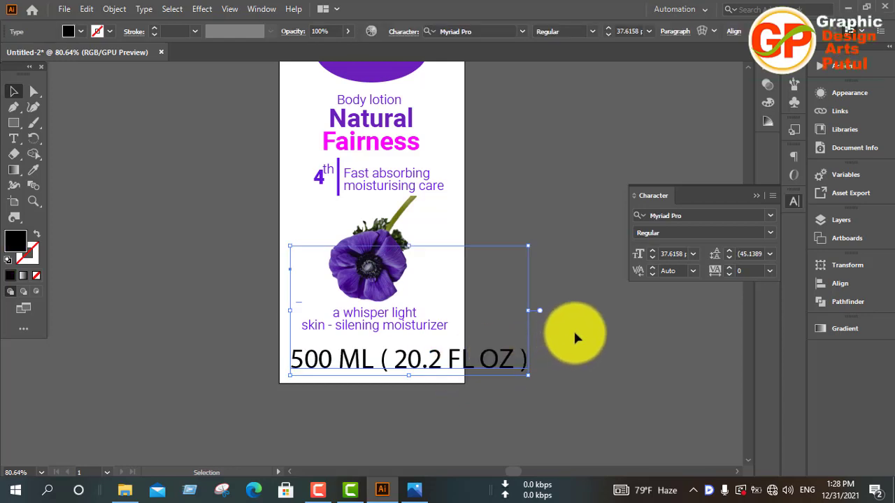
pyautogui.press('i')
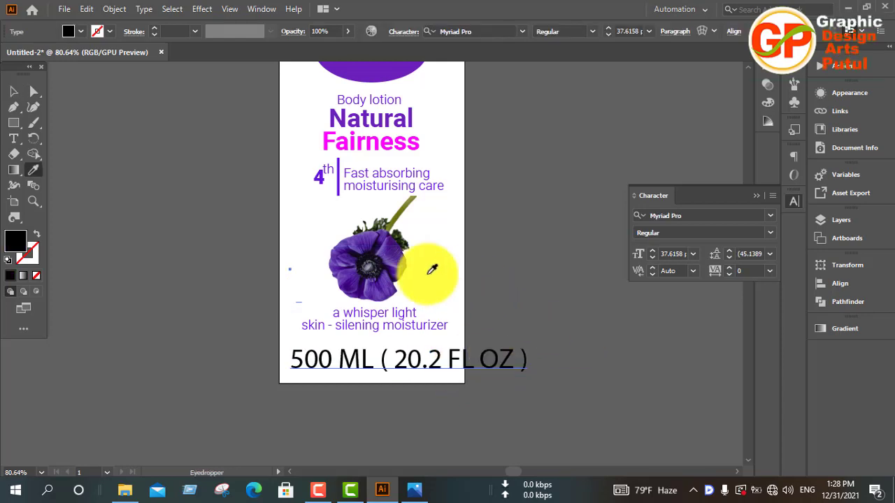
pyautogui.click(325, 179)
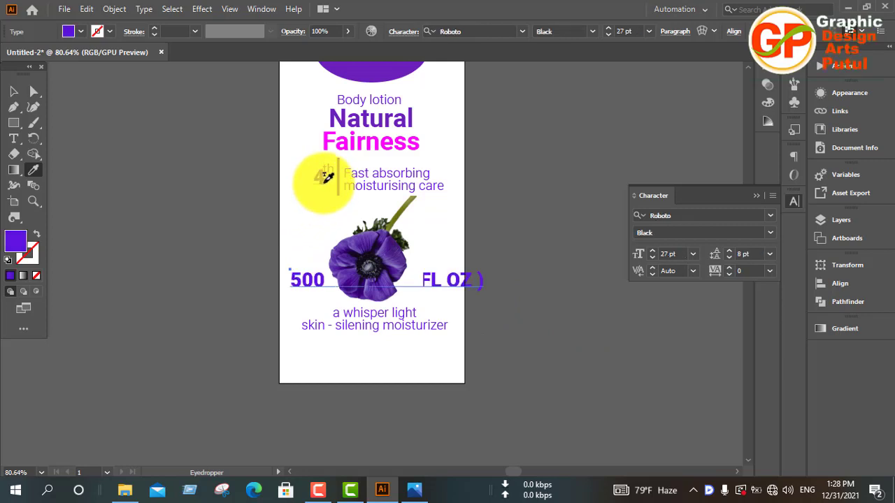
pyautogui.click(13, 91)
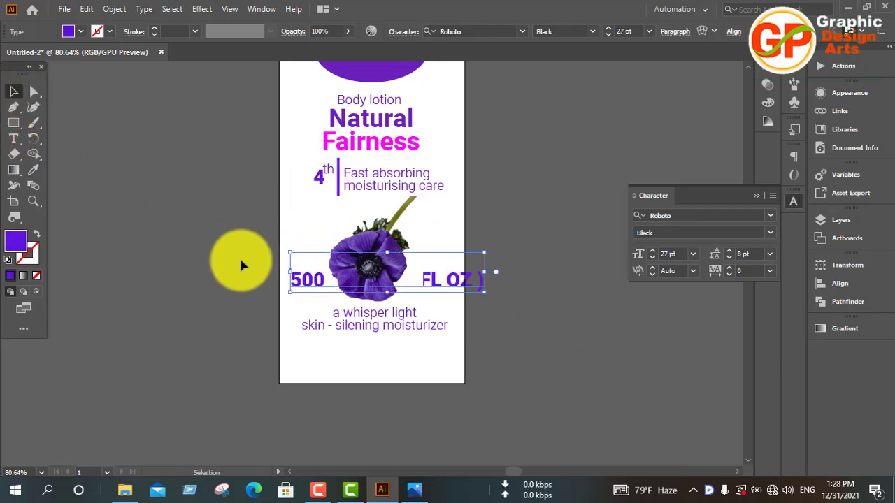
# Scale the "500 ML ( 20.2 FL OZ )" text down to about 15.8 pt and position it centred directly below the moisturizer line.
pyautogui.moveTo(291, 280); pyautogui.dragTo(298, 364)
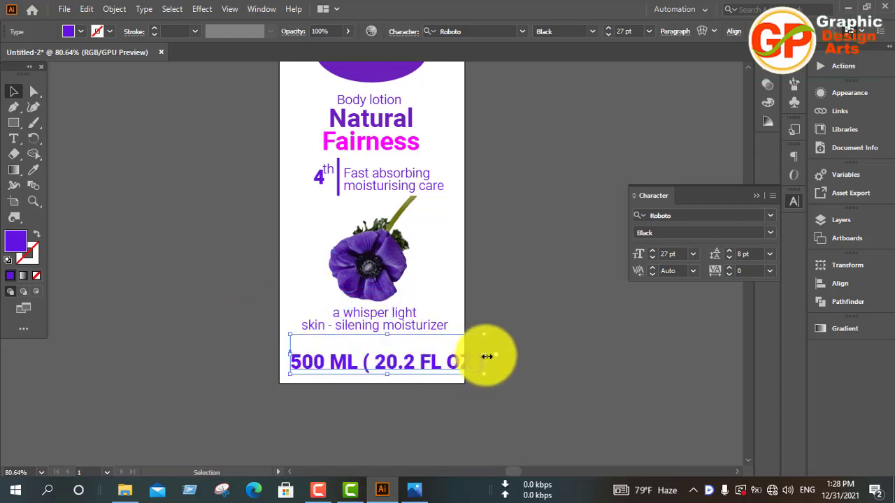
pyautogui.moveTo(487, 357); pyautogui.dragTo(444, 355)
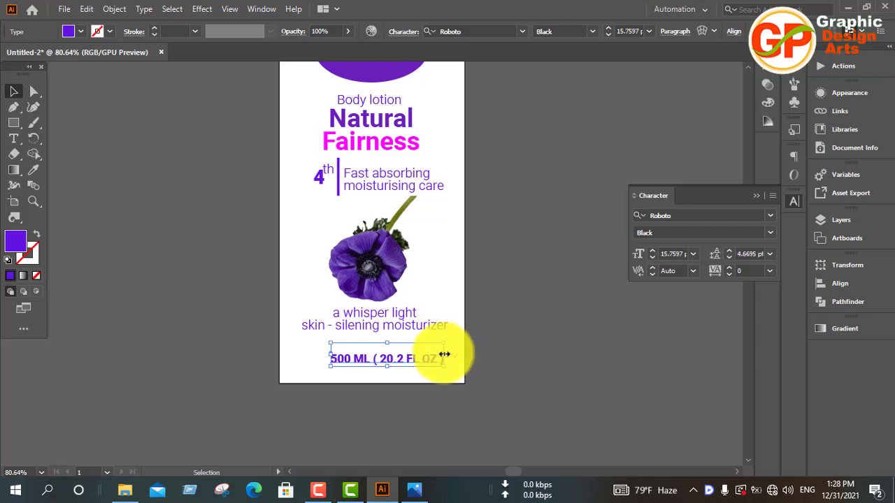
pyautogui.moveTo(358, 350); pyautogui.dragTo(351, 340)
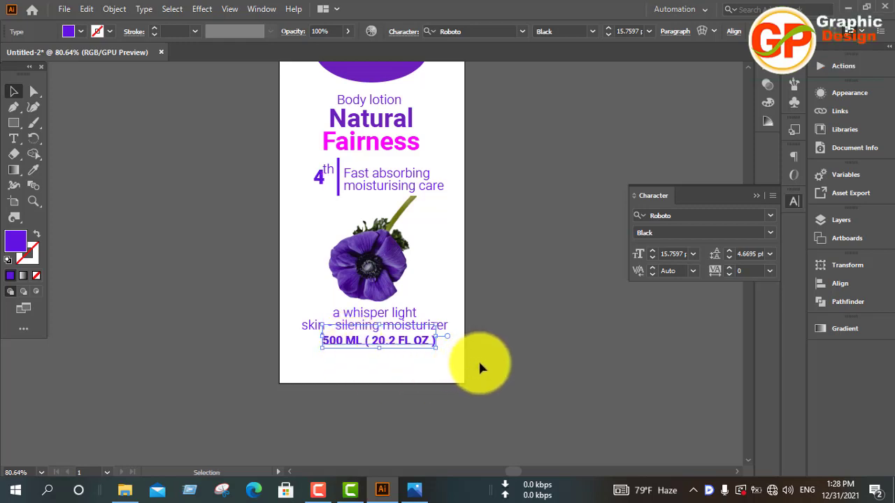
pyautogui.press('Right')
pyautogui.press('Right')
pyautogui.press('Right')
pyautogui.press('Right')
pyautogui.press('Right')
pyautogui.press('Right')
pyautogui.press('Right')
pyautogui.press('Right')
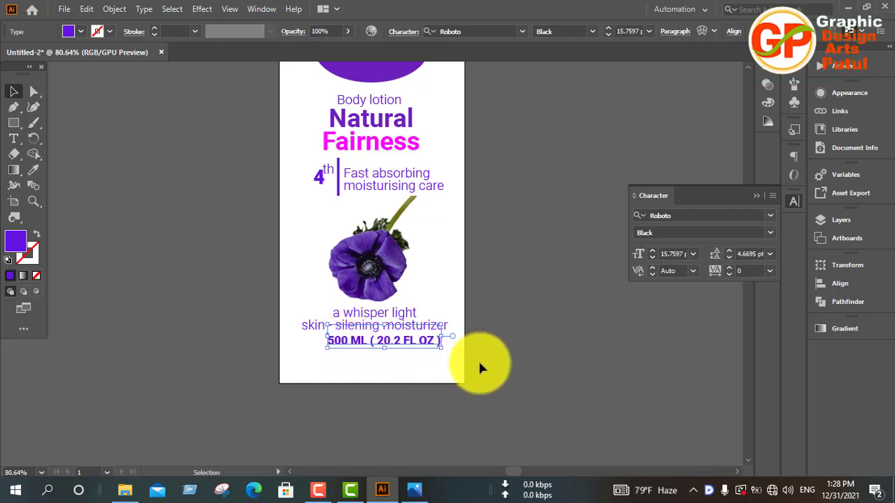
pyautogui.click(528, 357)
# Move the "a whisper light" and "500 ML" texts down together, closer to the label's lower edge.
pyautogui.scroll(3, 528, 357)
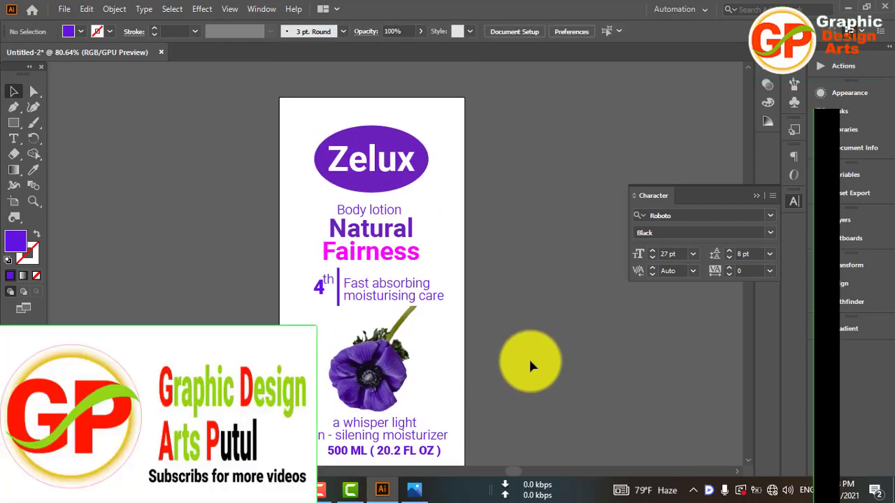
pyautogui.scroll(-1, 530, 361)
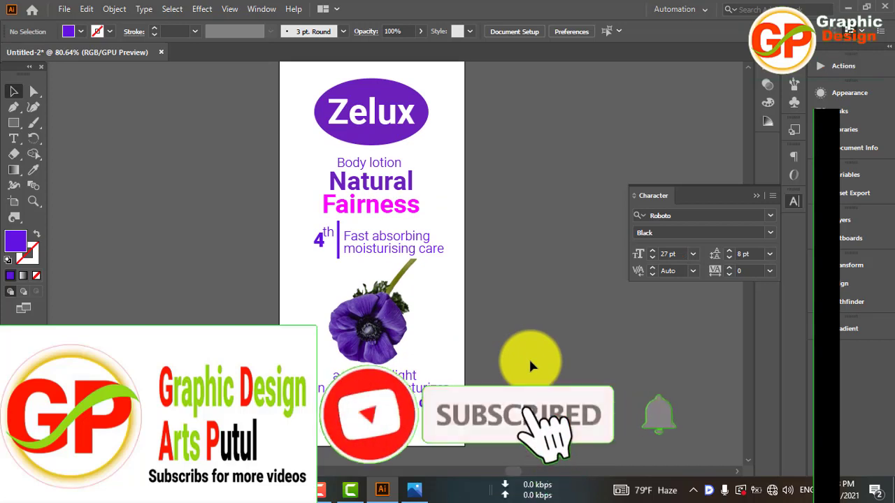
pyautogui.hotkey('ctrl', '-')
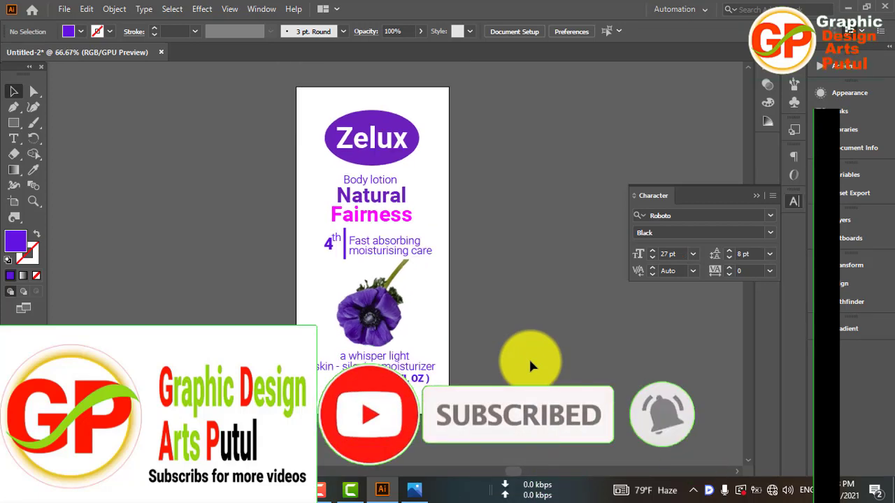
pyautogui.moveTo(457, 282); pyautogui.dragTo(411, 393)
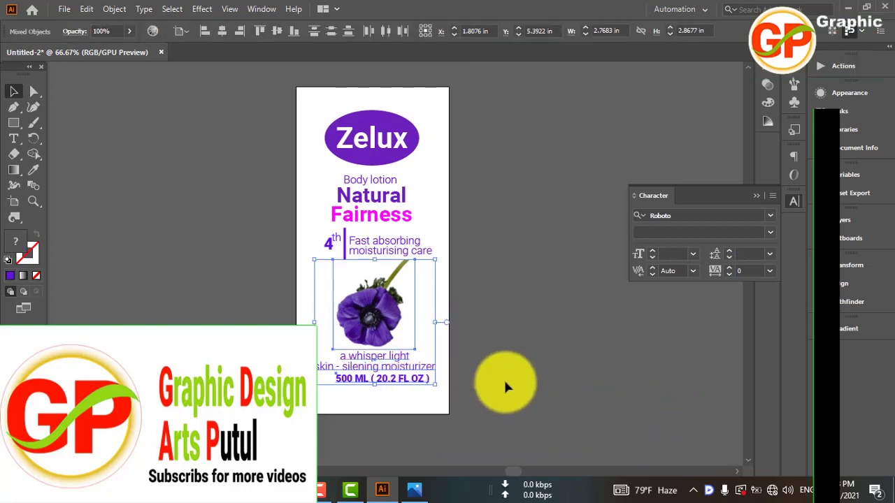
pyautogui.click(497, 379)
pyautogui.click(421, 355)
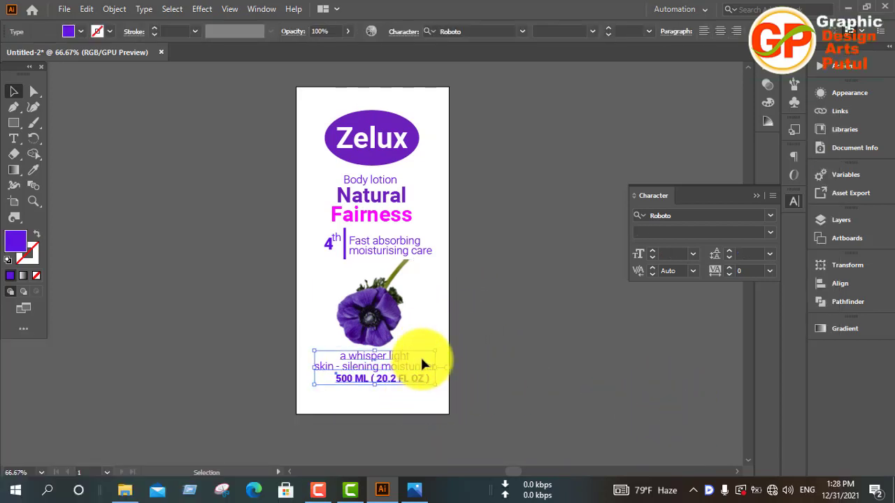
pyautogui.press('Down')
pyautogui.press('Down')
pyautogui.press('Down')
pyautogui.press('Down')
pyautogui.press('Down')
pyautogui.press('Down')
pyautogui.press('Down')
pyautogui.press('Down')
pyautogui.press('Down')
pyautogui.press('Down')
pyautogui.press('Down')
pyautogui.press('Down')
pyautogui.press('Down')
pyautogui.press('Down')
pyautogui.press('Down')
pyautogui.press('Down')
pyautogui.press('Down')
pyautogui.press('Down')
pyautogui.press('Down')
pyautogui.press('Down')
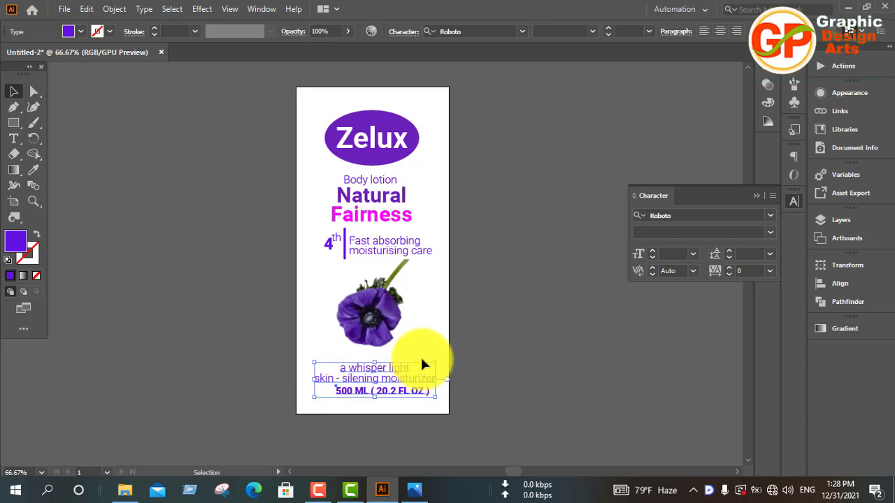
pyautogui.press('Down')
pyautogui.press('Down')
pyautogui.press('Down')
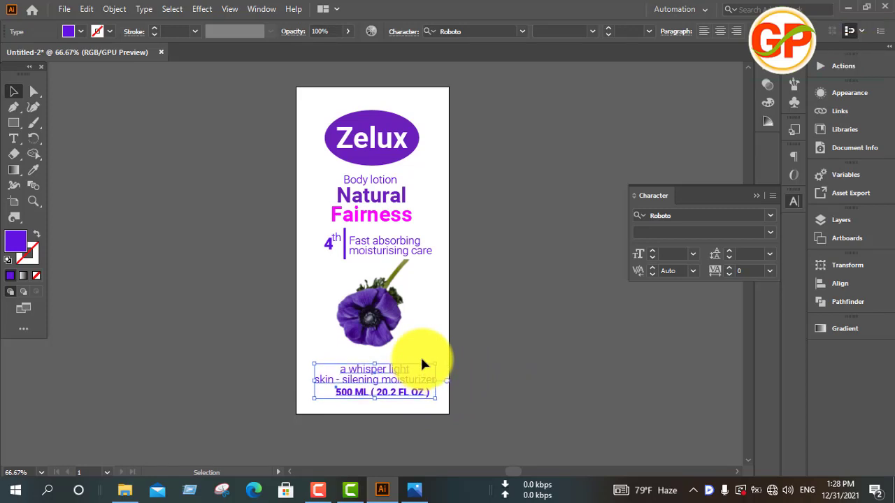
pyautogui.press('Down')
pyautogui.click(469, 335)
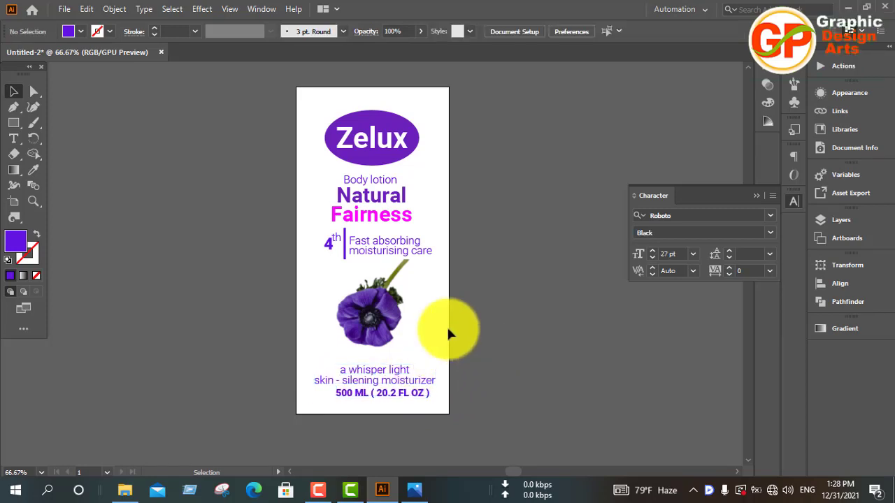
# Nudge the flower photo down to balance the gaps between the tagline and the "a whisper light" text.
pyautogui.click(361, 314)
pyautogui.press('Down')
pyautogui.press('Down')
pyautogui.press('Down')
pyautogui.press('Down')
pyautogui.press('Down')
pyautogui.press('Down')
pyautogui.press('Down')
pyautogui.press('Down')
pyautogui.press('Down')
pyautogui.press('Down')
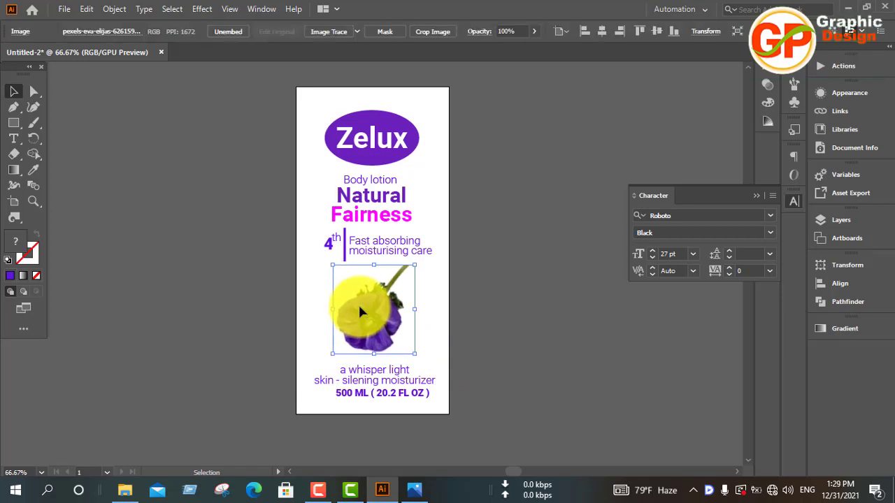
pyautogui.press('Down')
pyautogui.press('Down')
pyautogui.press('Down')
pyautogui.press('Down')
pyautogui.press('Down')
pyautogui.press('Down')
pyautogui.press('Down')
pyautogui.press('Down')
pyautogui.press('Down')
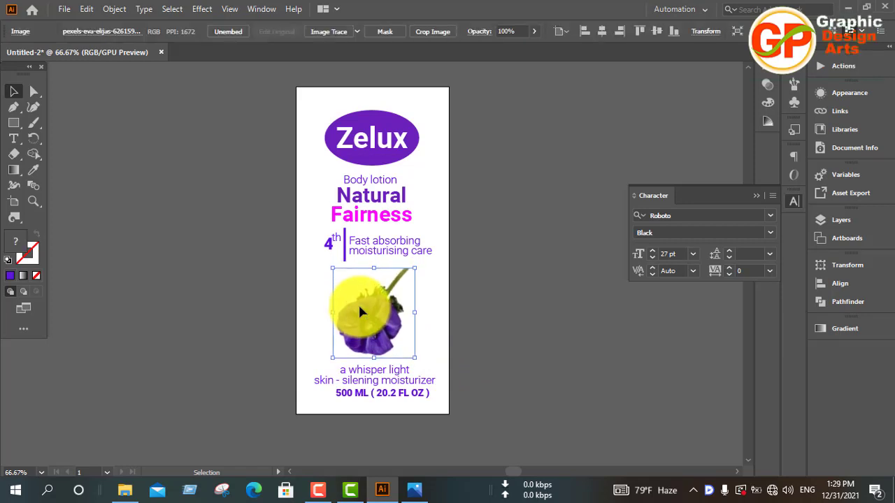
pyautogui.click(542, 314)
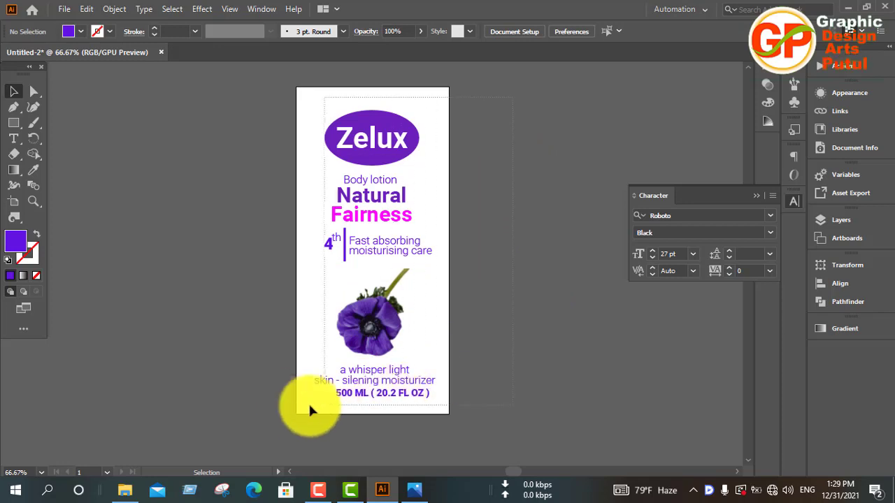
# Group all the label artwork and centre the group horizontally and vertically on the artboard.
pyautogui.hotkey('ctrl', 'a')
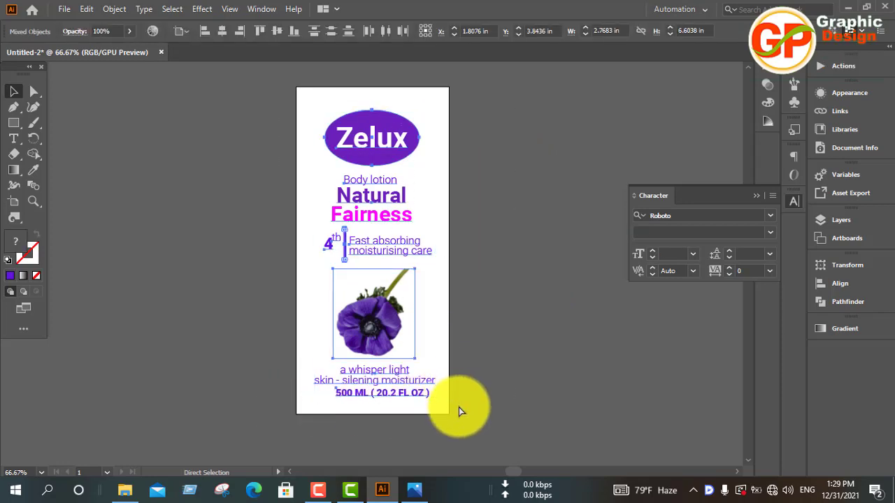
pyautogui.hotkey('ctrl', 'g')
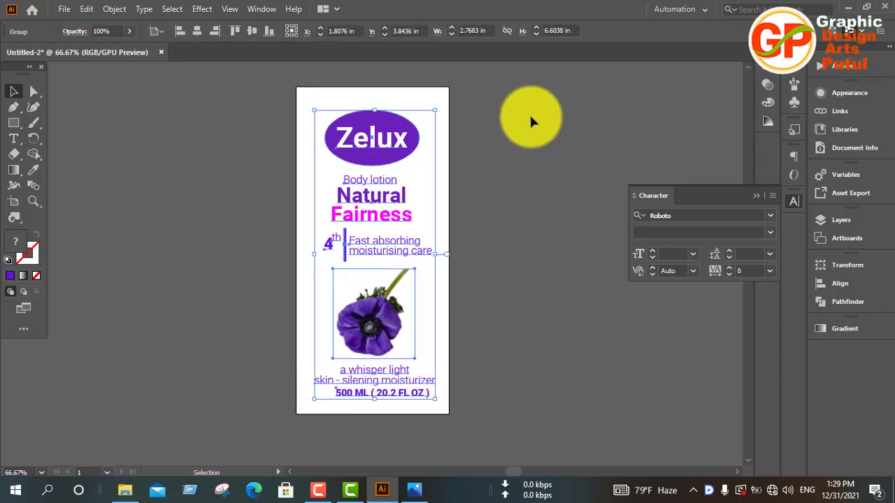
pyautogui.click(856, 288)
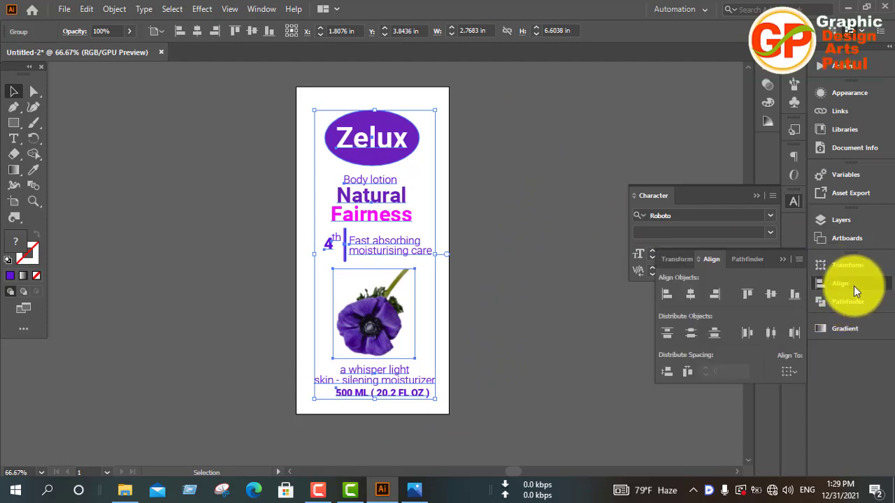
pyautogui.click(665, 295)
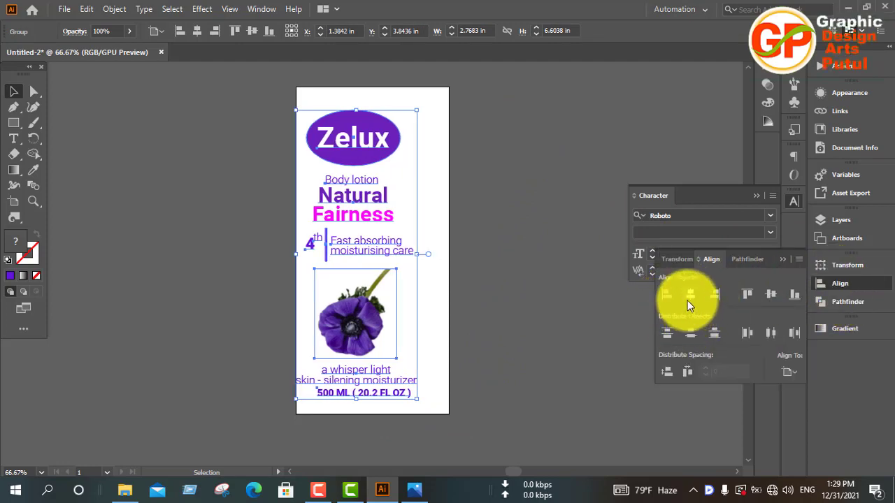
pyautogui.click(689, 298)
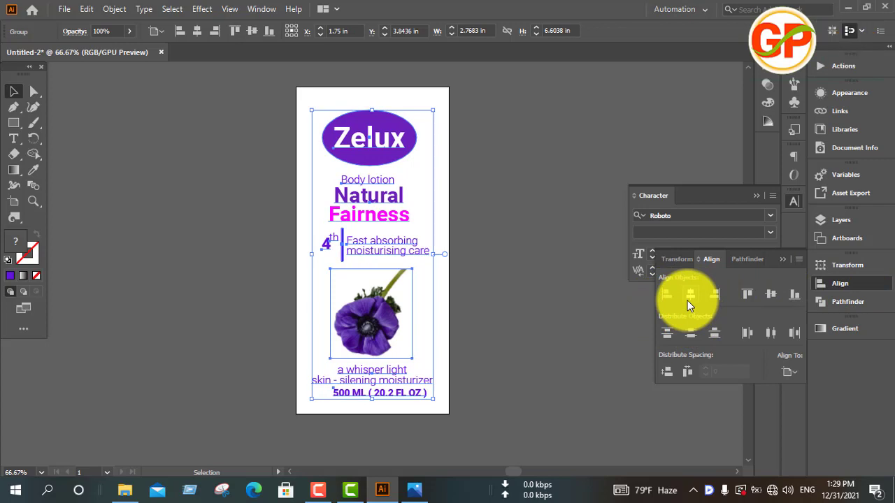
pyautogui.click(769, 295)
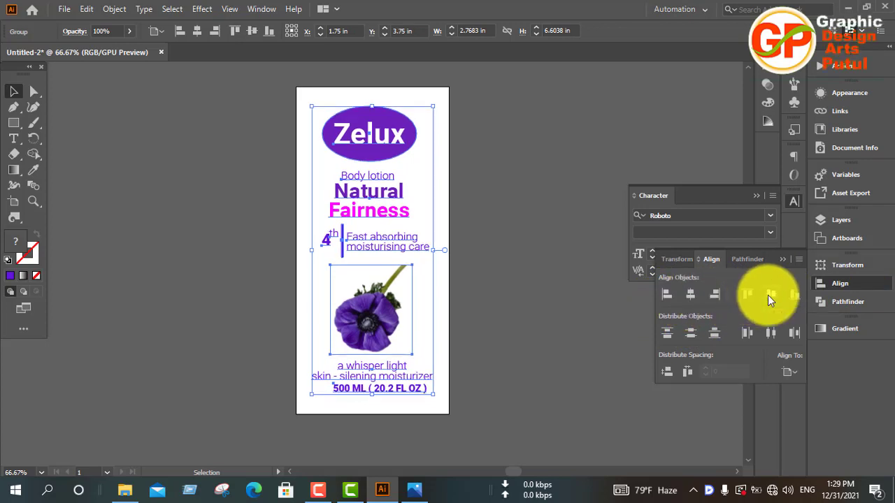
pyautogui.click(497, 233)
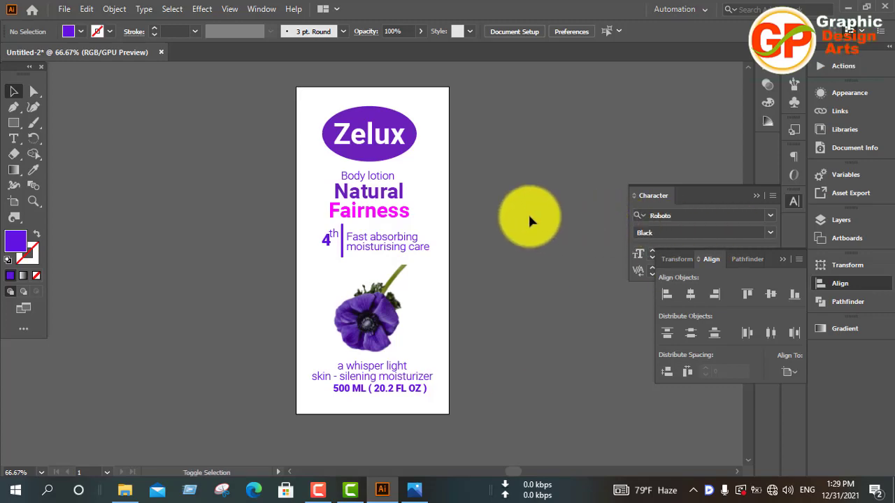
# Export the label for web as a very high quality JPEG named "zelex" in the Documents folder.
pyautogui.hotkey('ctrl', 'alt', 'shift', 's')
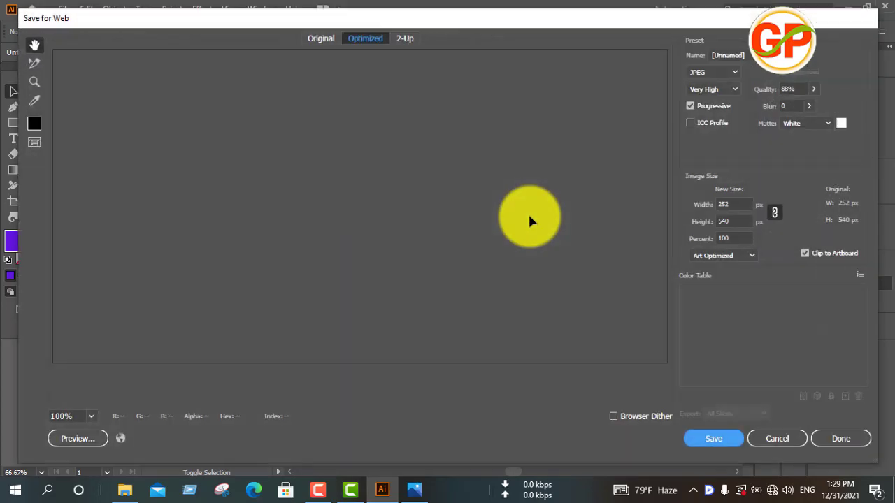
pyautogui.click(720, 441)
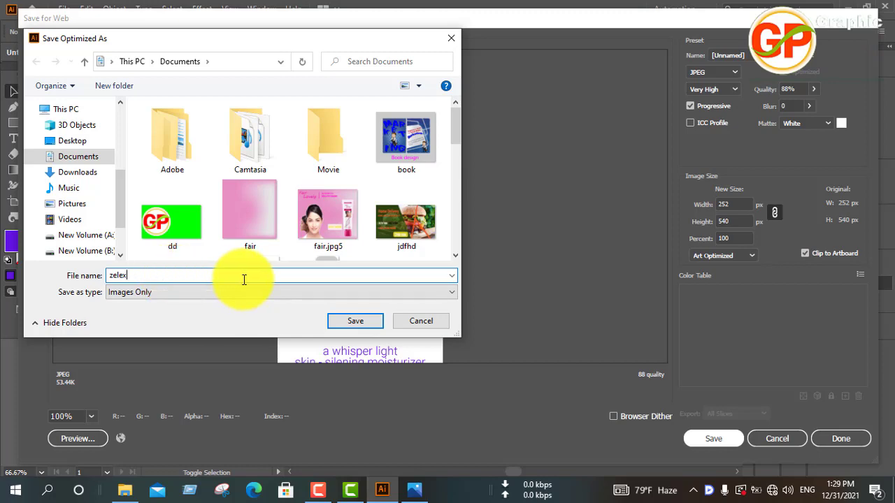
pyautogui.click(371, 324)
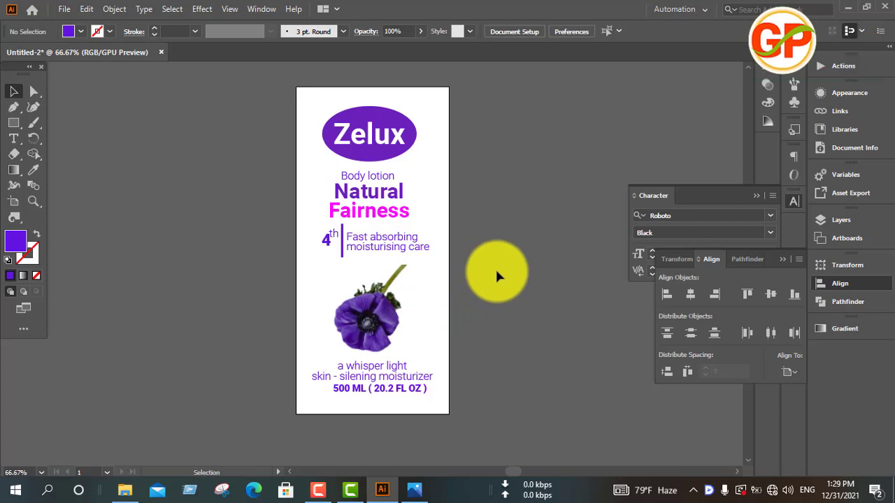
# Save the document as Adobe Illustrator file "t45" in New folder (2), in Illustrator 2020 format with PDF compatibility.
pyautogui.hotkey('ctrl', 'alt', 'shift', 's')
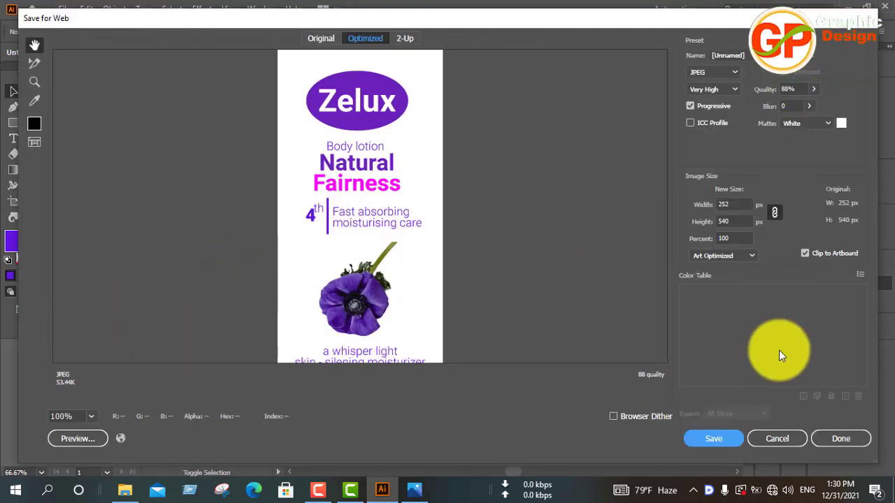
pyautogui.click(777, 438)
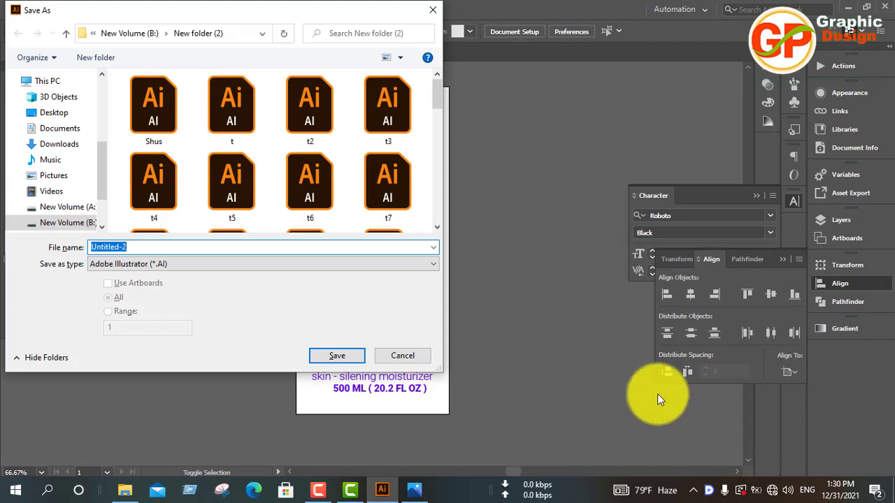
pyautogui.scroll(-8, 306, 203)
pyautogui.scroll(-2, 305, 202)
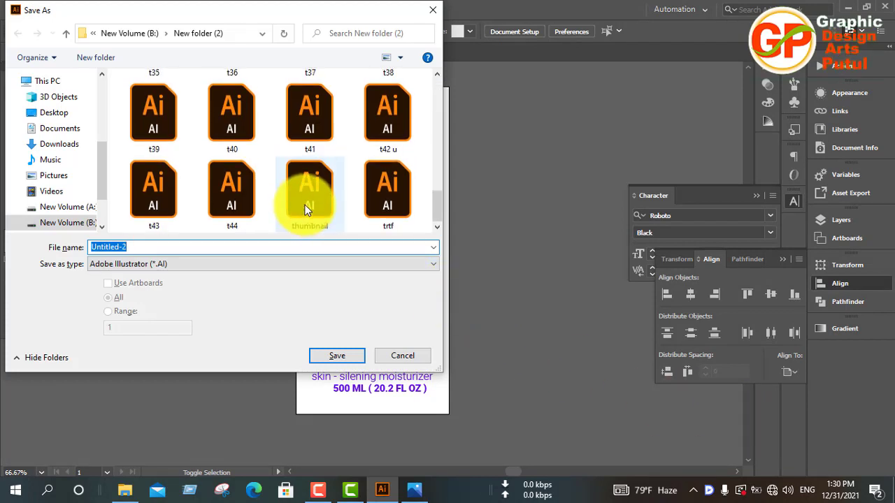
pyautogui.click(148, 202)
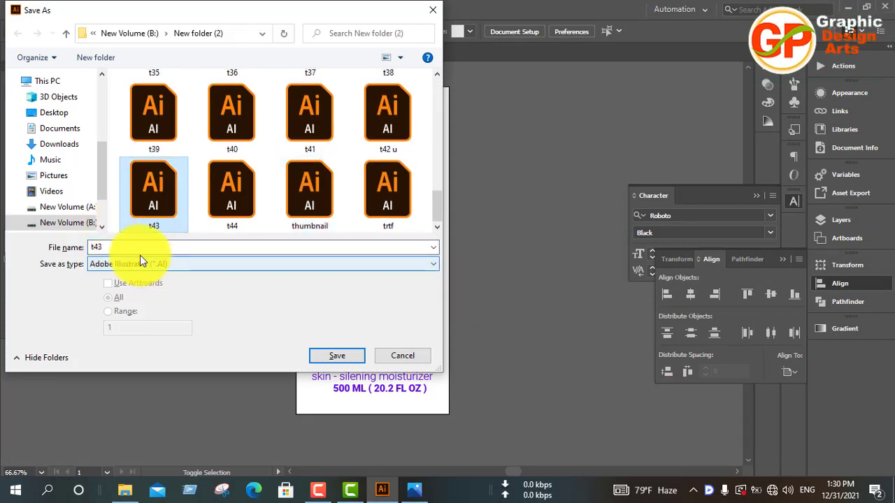
pyautogui.click(249, 211)
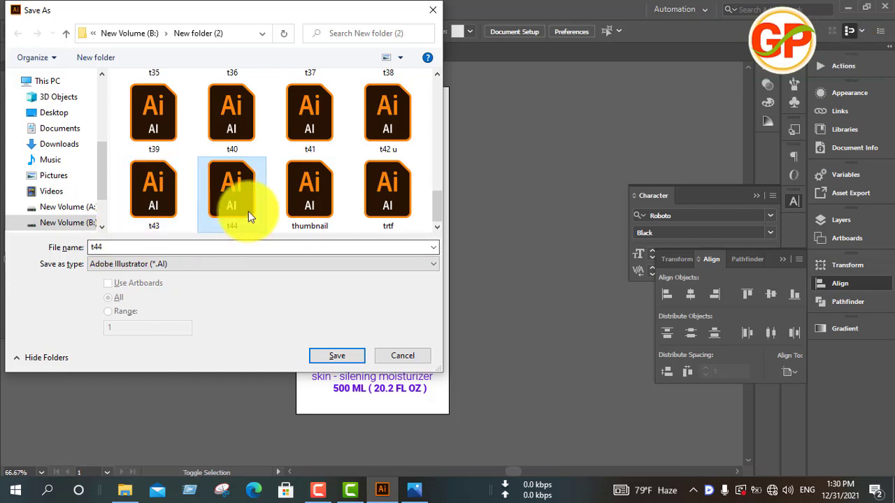
pyautogui.doubleClick(116, 247)
pyautogui.write('t4')
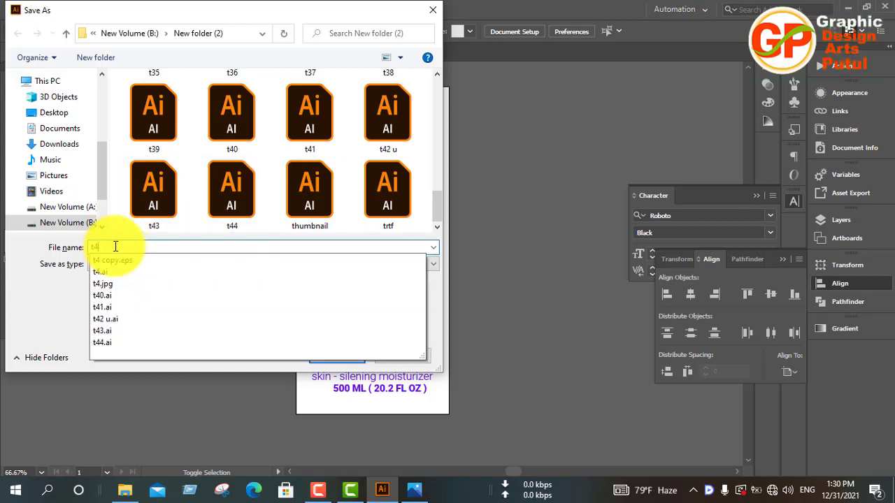
pyautogui.write('5')
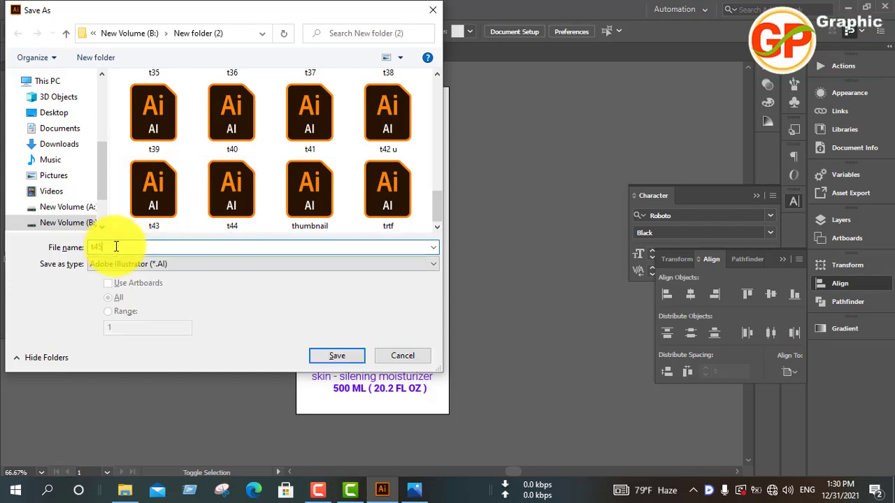
pyautogui.click(330, 361)
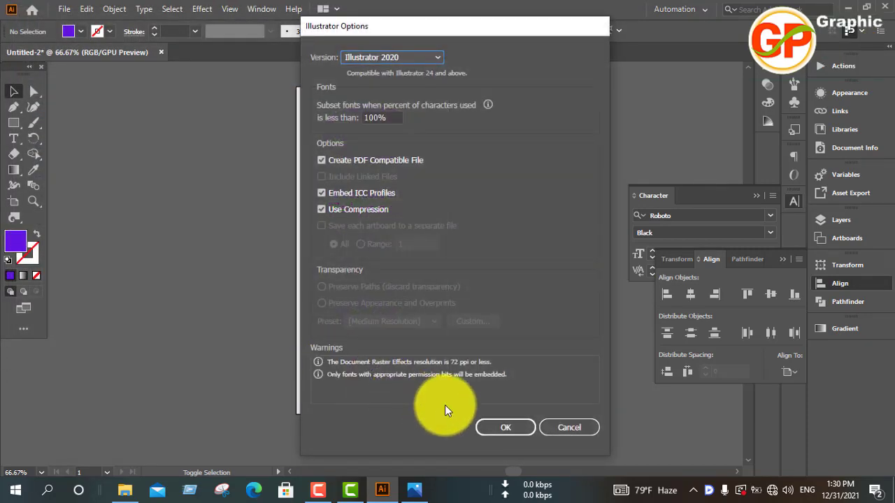
pyautogui.click(509, 427)
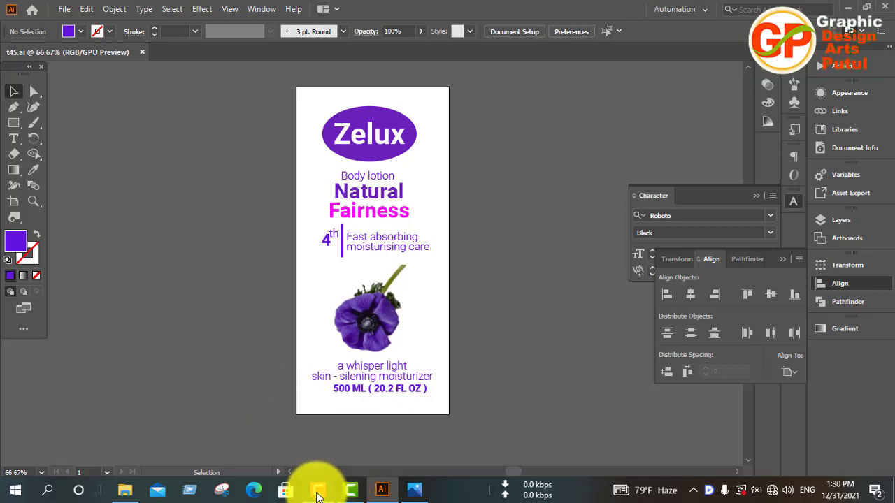
pyautogui.click(318, 490)
pyautogui.click(864, 430)
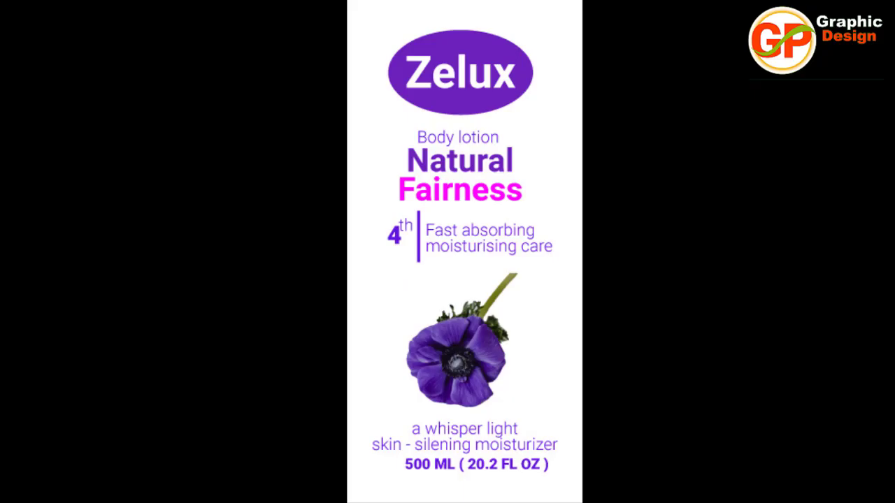